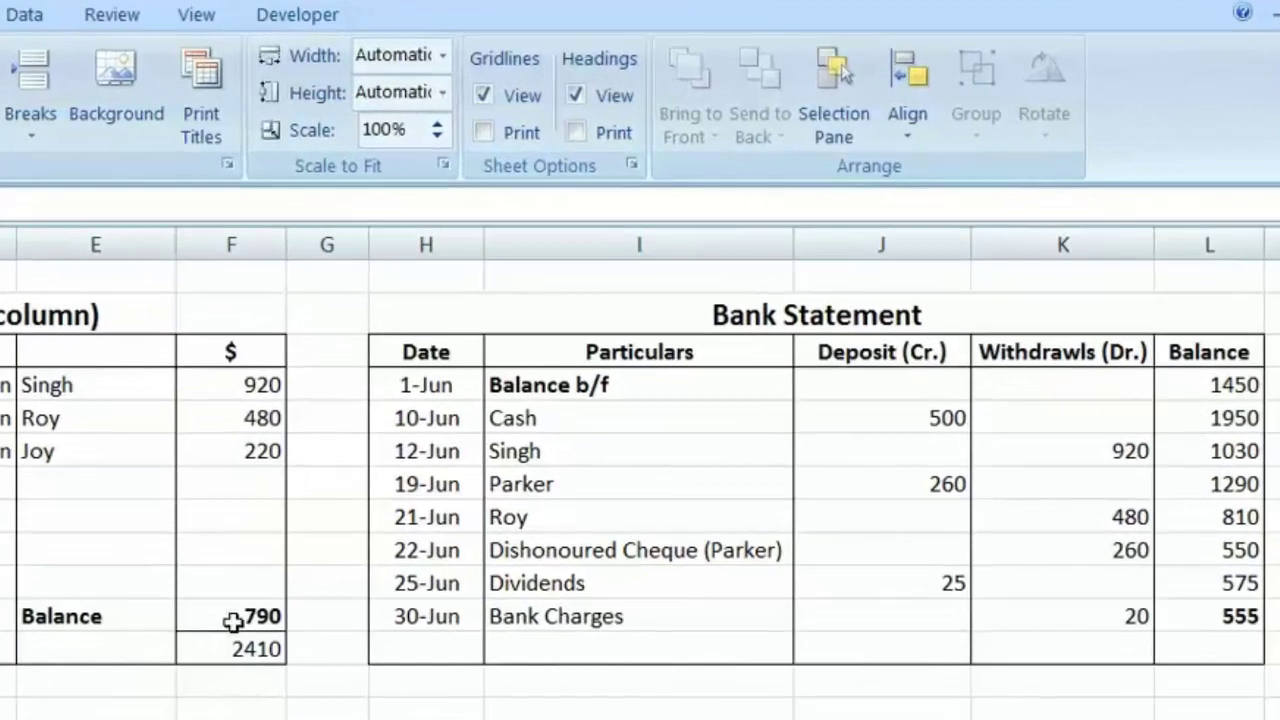
Compare the cash book's closing balance and first payment with the bank statement's closing balance and withdrawals.
{"action": "left_click", "coordinate": [232, 621]}
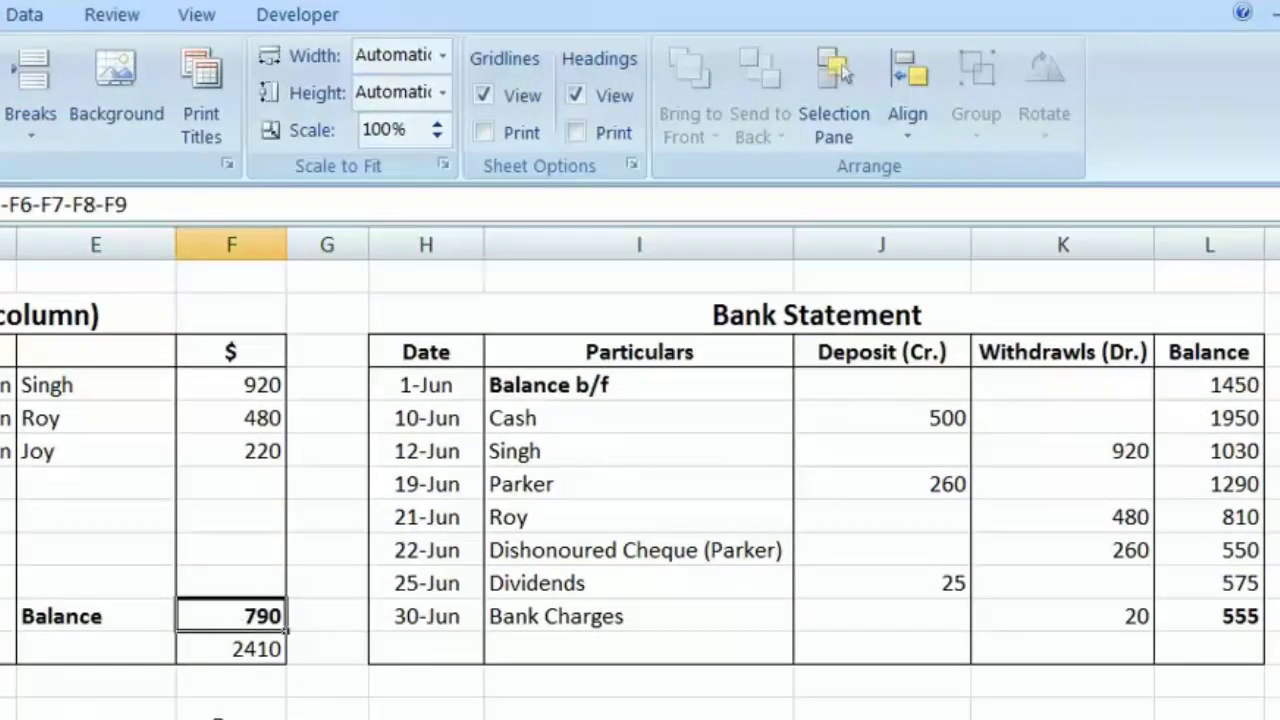
{"action": "left_click", "coordinate": [1222, 622]}
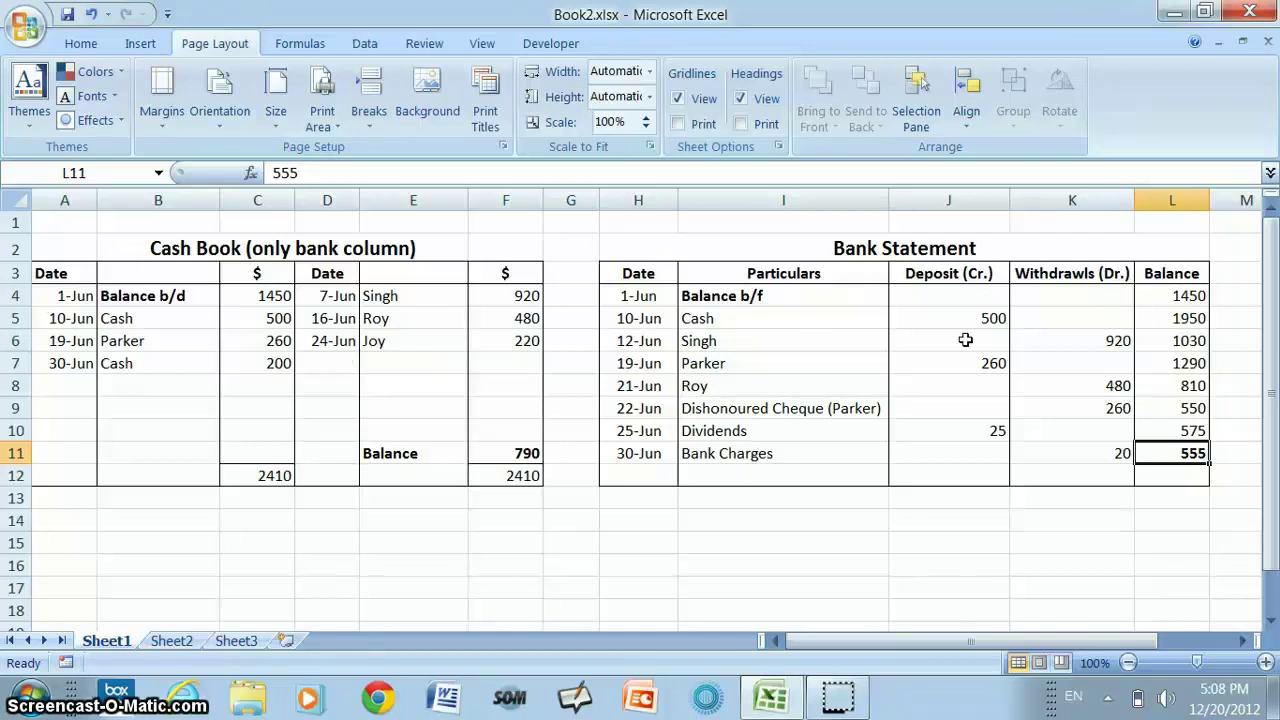
{"action": "left_click", "coordinate": [515, 290]}
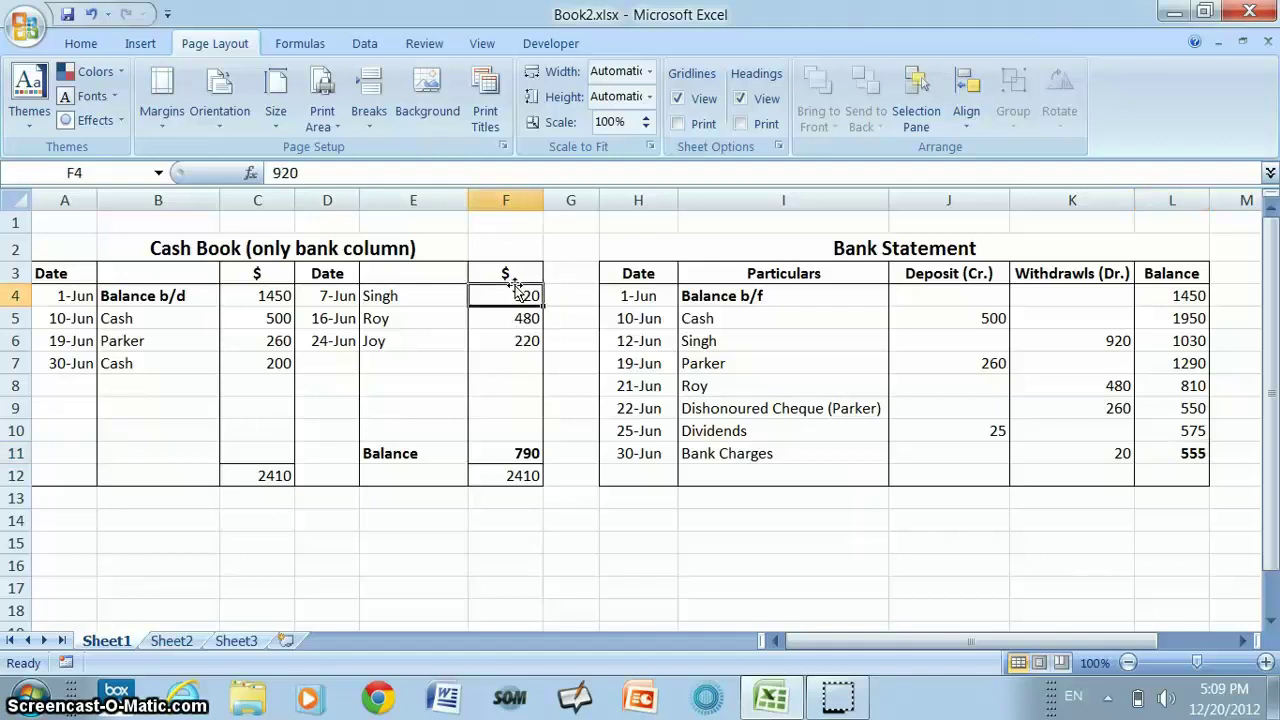
{"action": "left_click", "coordinate": [1098, 323]}
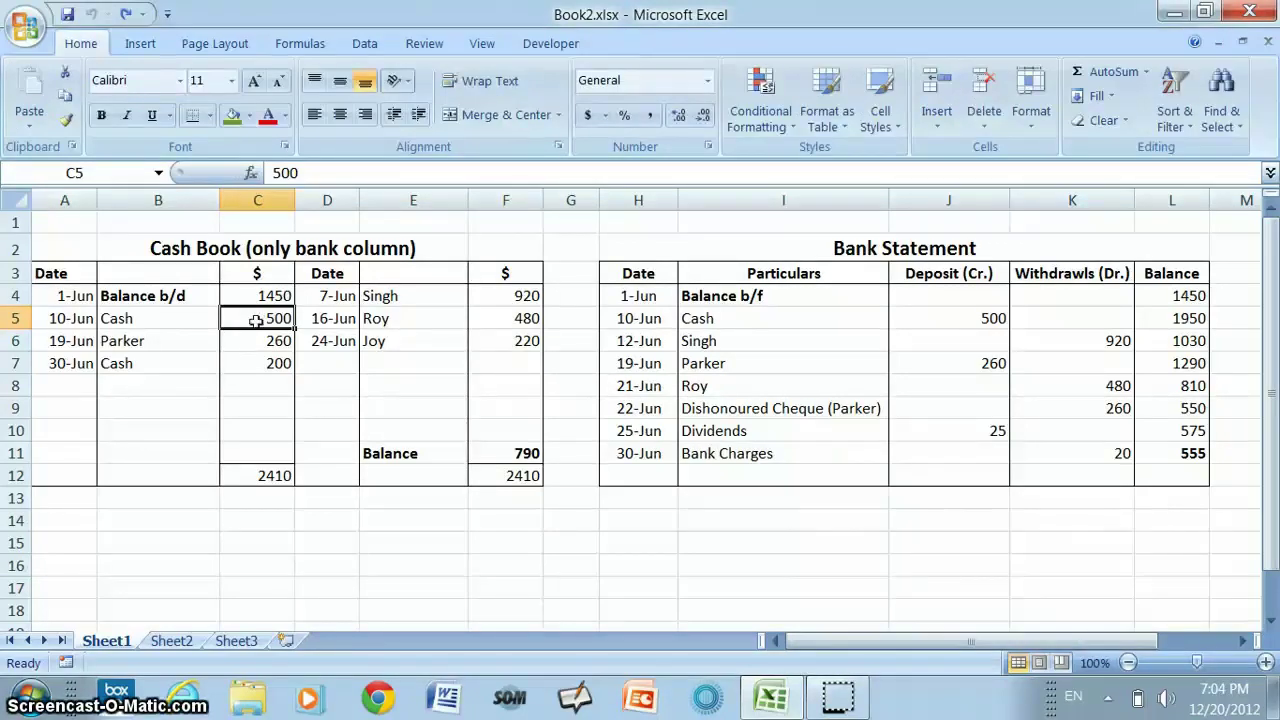
Fill the matching 500 and 260 receipts green in both the cash book and bank statement, and the cash book's unmatched 30-Jun Cash 200 red.
{"action": "left_click", "coordinate": [232, 115]}
{"action": "left_click", "coordinate": [948, 318]}
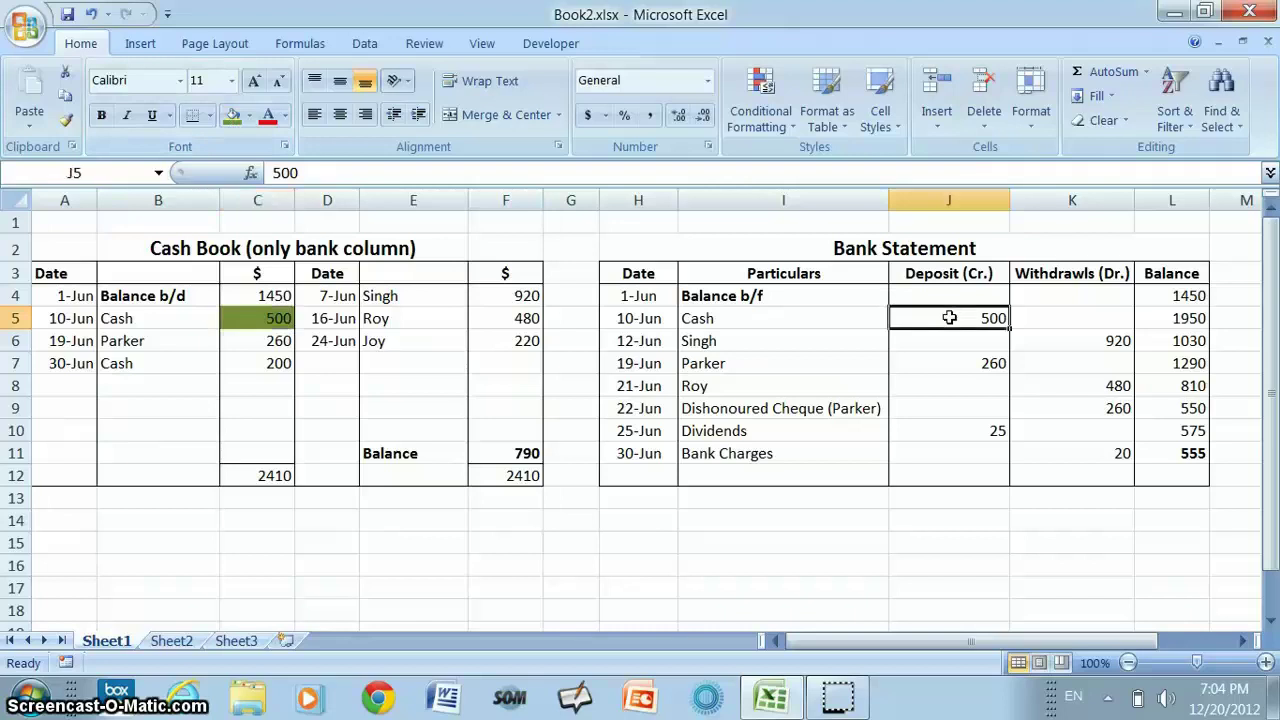
{"action": "left_click", "coordinate": [232, 116]}
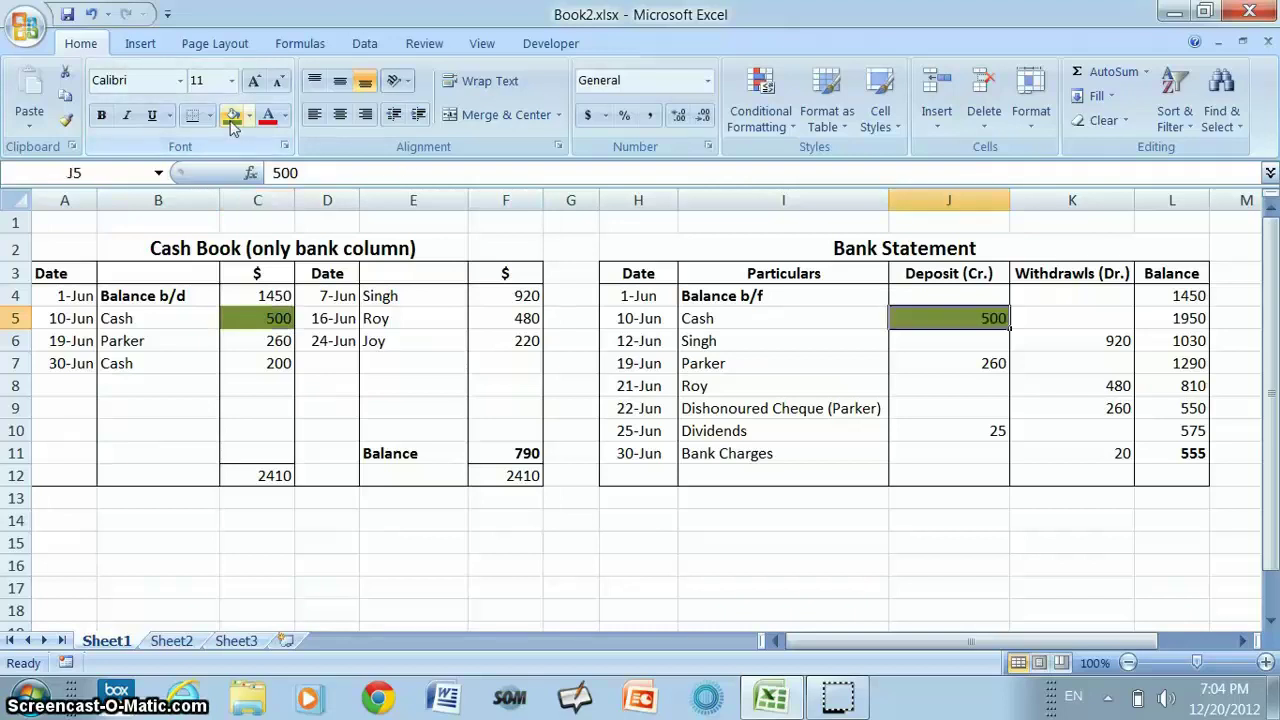
{"action": "left_click", "coordinate": [229, 343]}
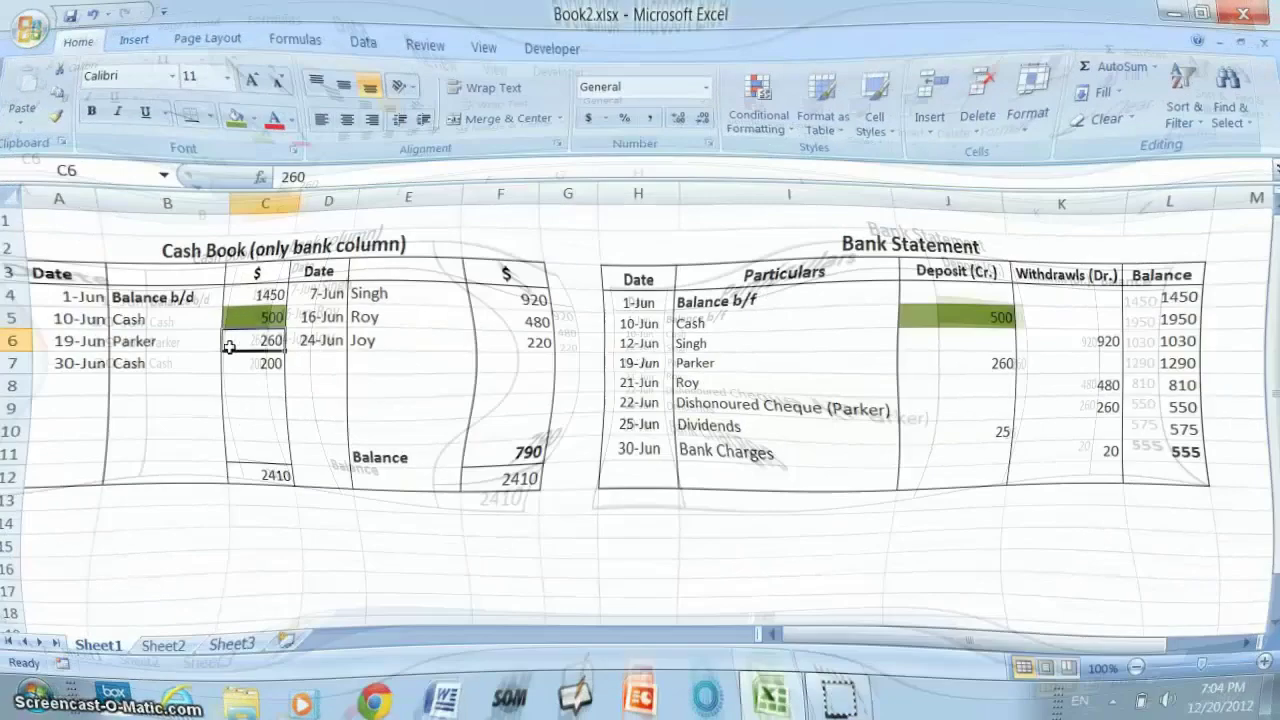
{"action": "left_click", "coordinate": [232, 116]}
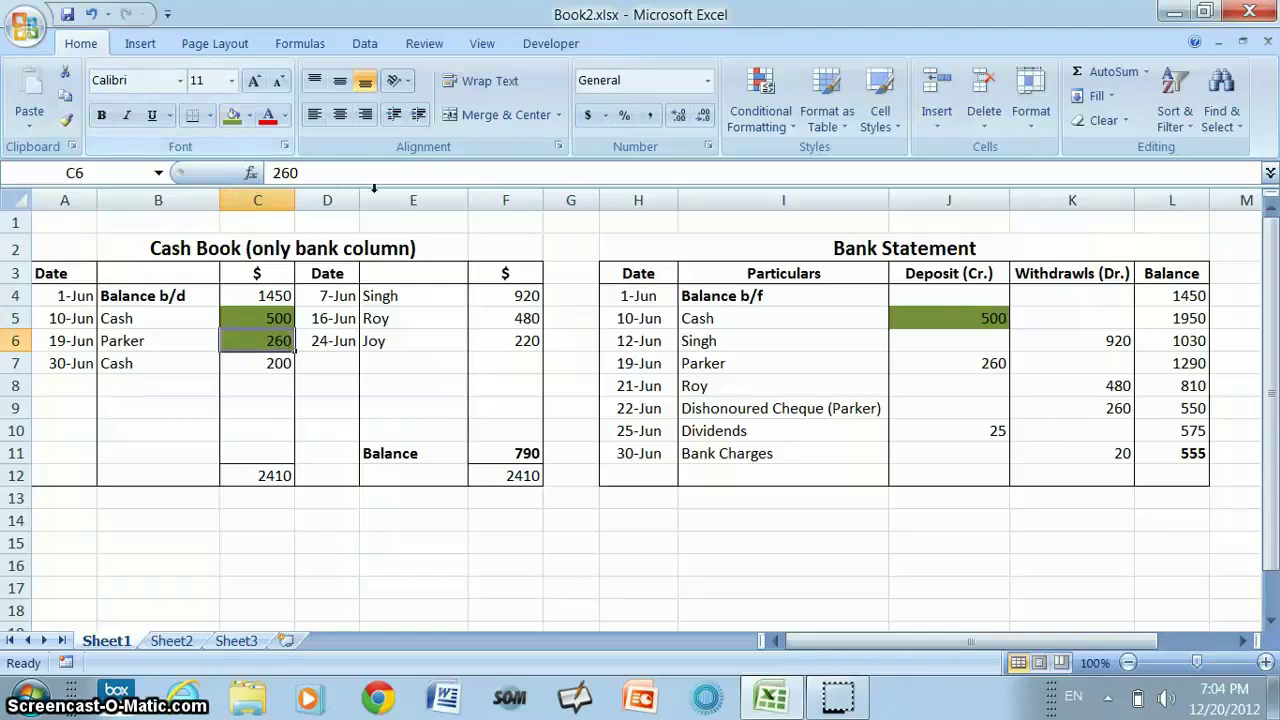
{"action": "left_click", "coordinate": [950, 366]}
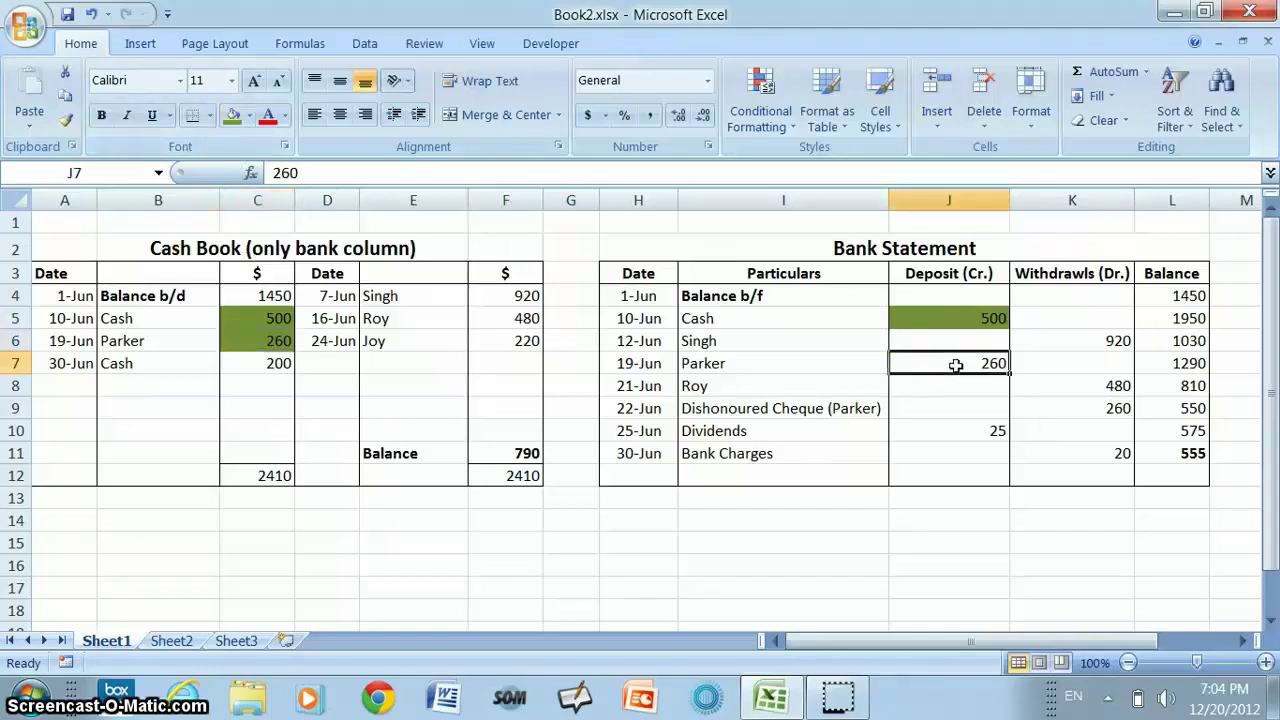
{"action": "left_click", "coordinate": [231, 116]}
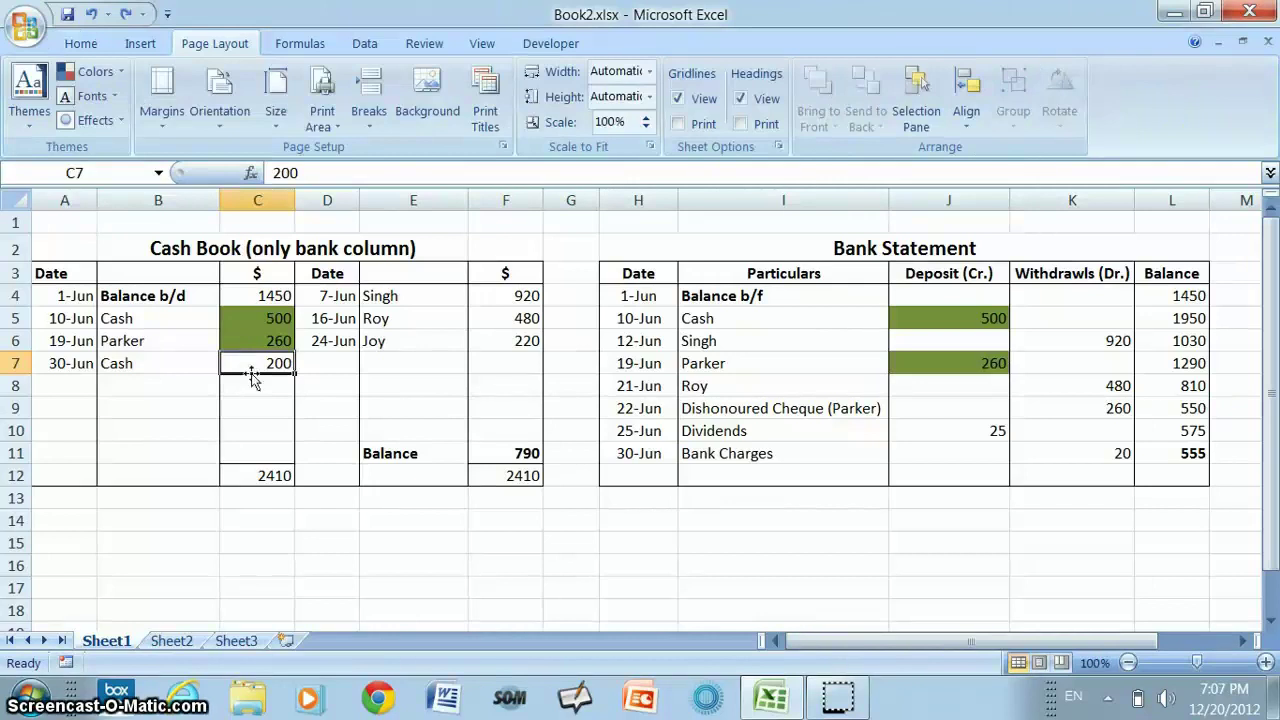
{"action": "left_click", "coordinate": [81, 44]}
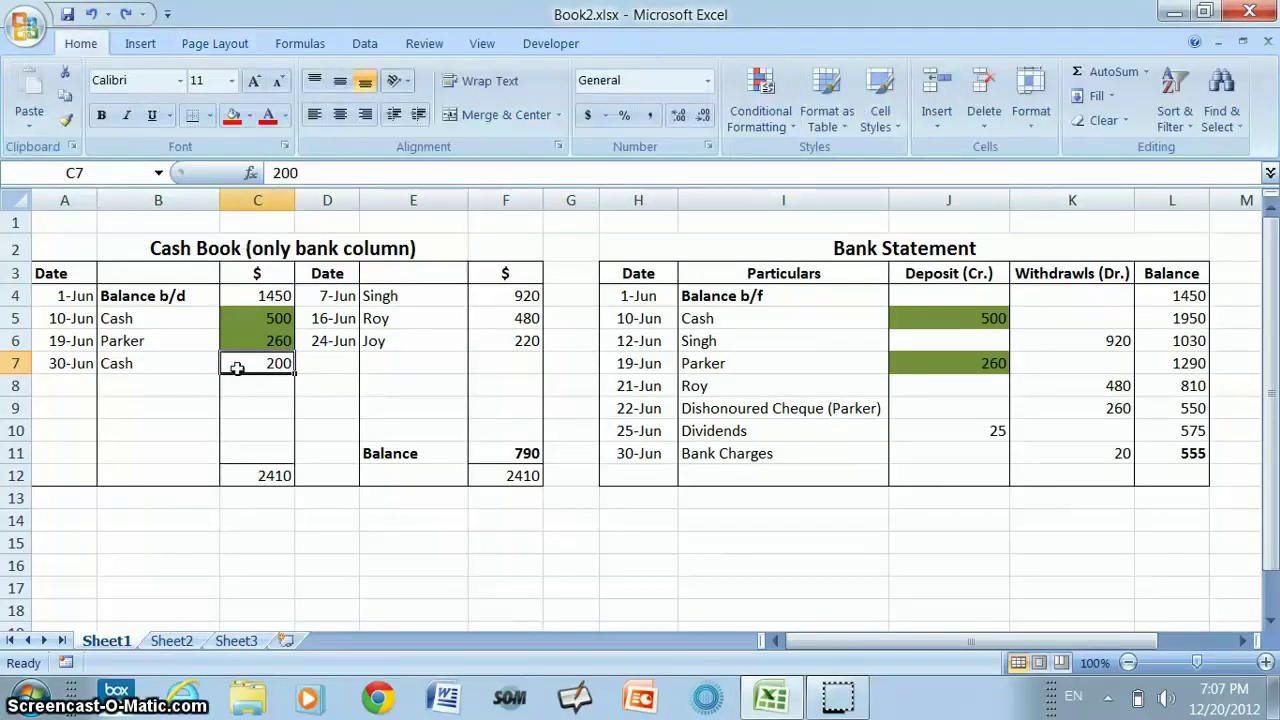
{"action": "left_click", "coordinate": [232, 115]}
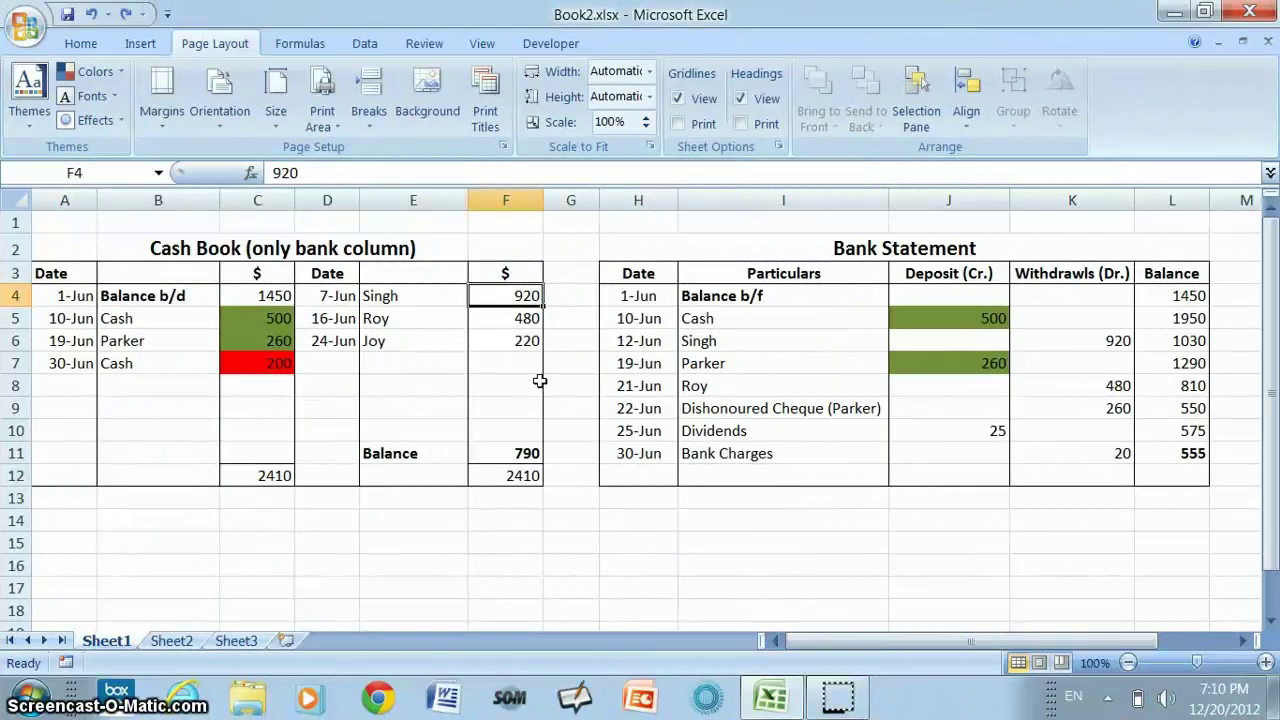
Fill the matching 920 and 480 payments green in both the cash book and the bank statement's withdrawals.
{"action": "left_click", "coordinate": [81, 45]}
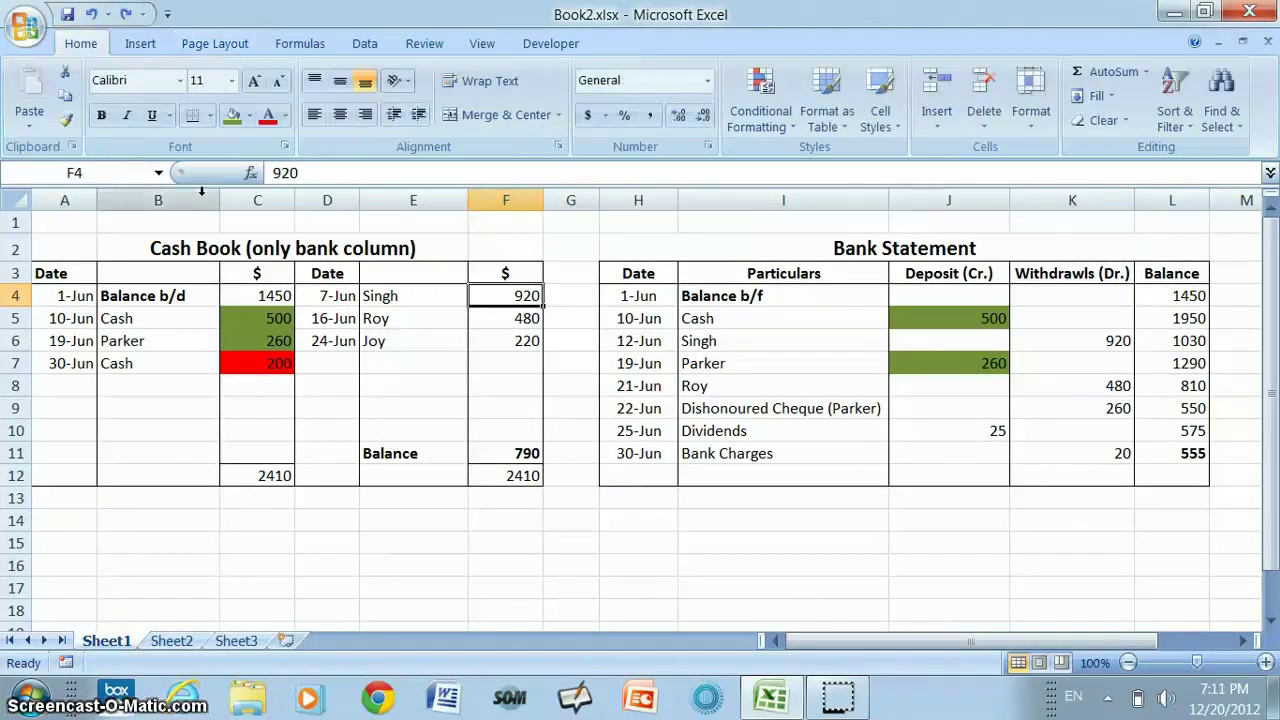
{"action": "left_click", "coordinate": [232, 115]}
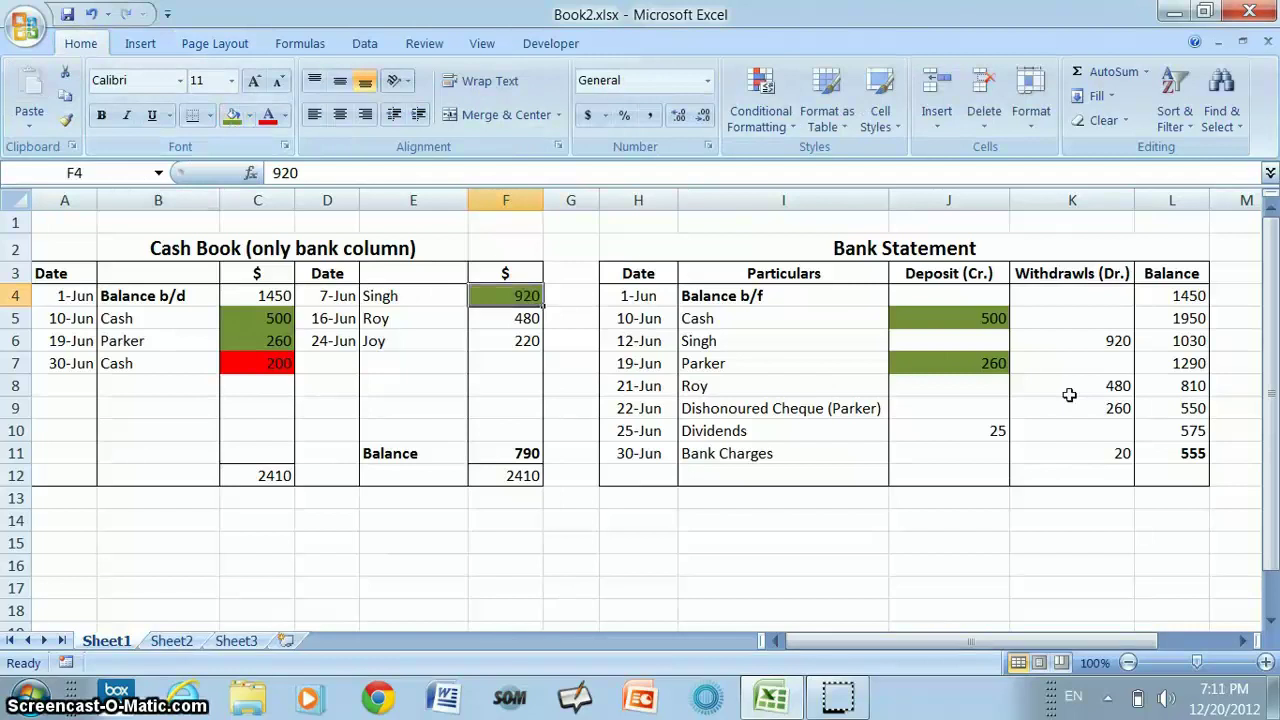
{"action": "left_click", "coordinate": [1095, 342]}
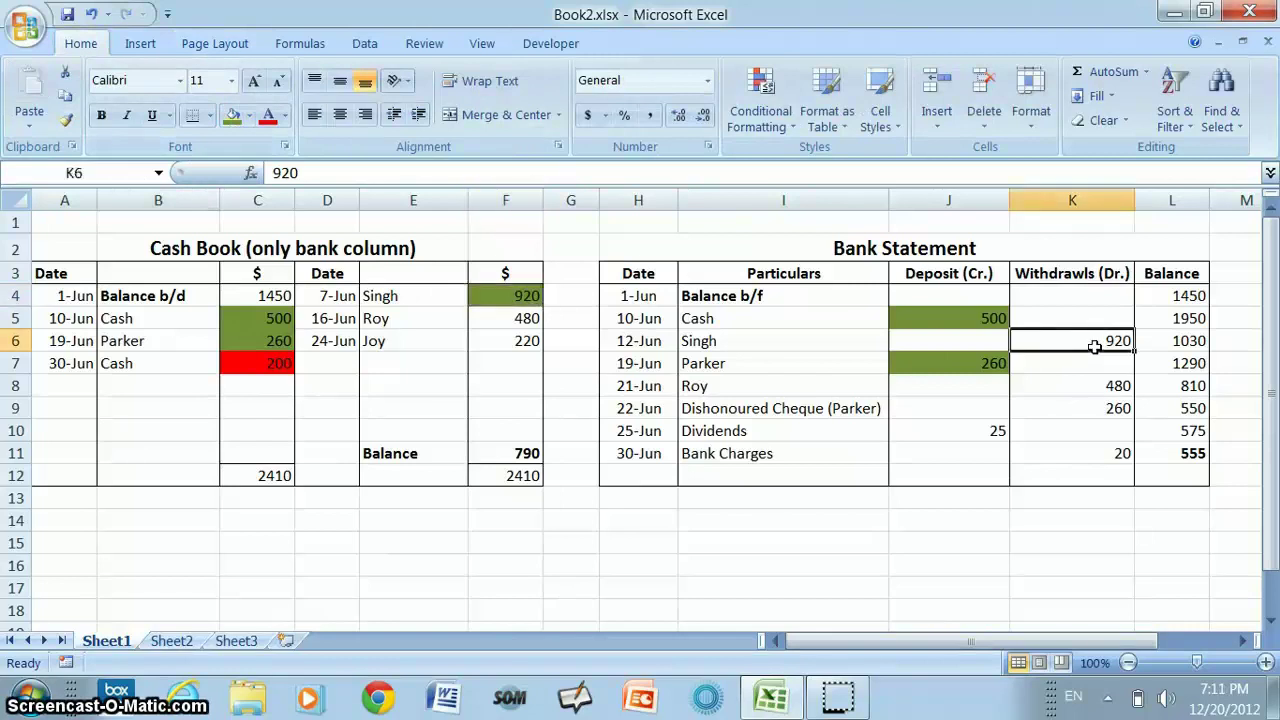
{"action": "left_click", "coordinate": [231, 116]}
{"action": "left_click", "coordinate": [500, 320]}
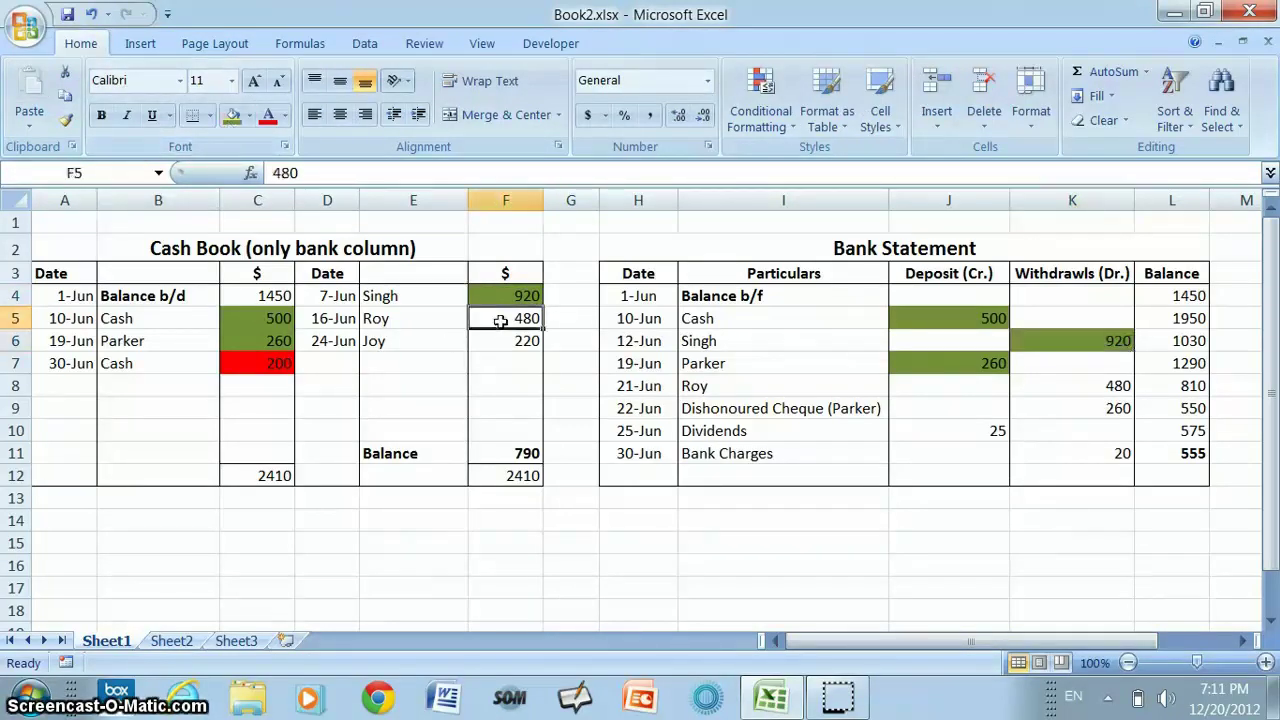
{"action": "left_click", "coordinate": [231, 116]}
{"action": "left_click", "coordinate": [1062, 390]}
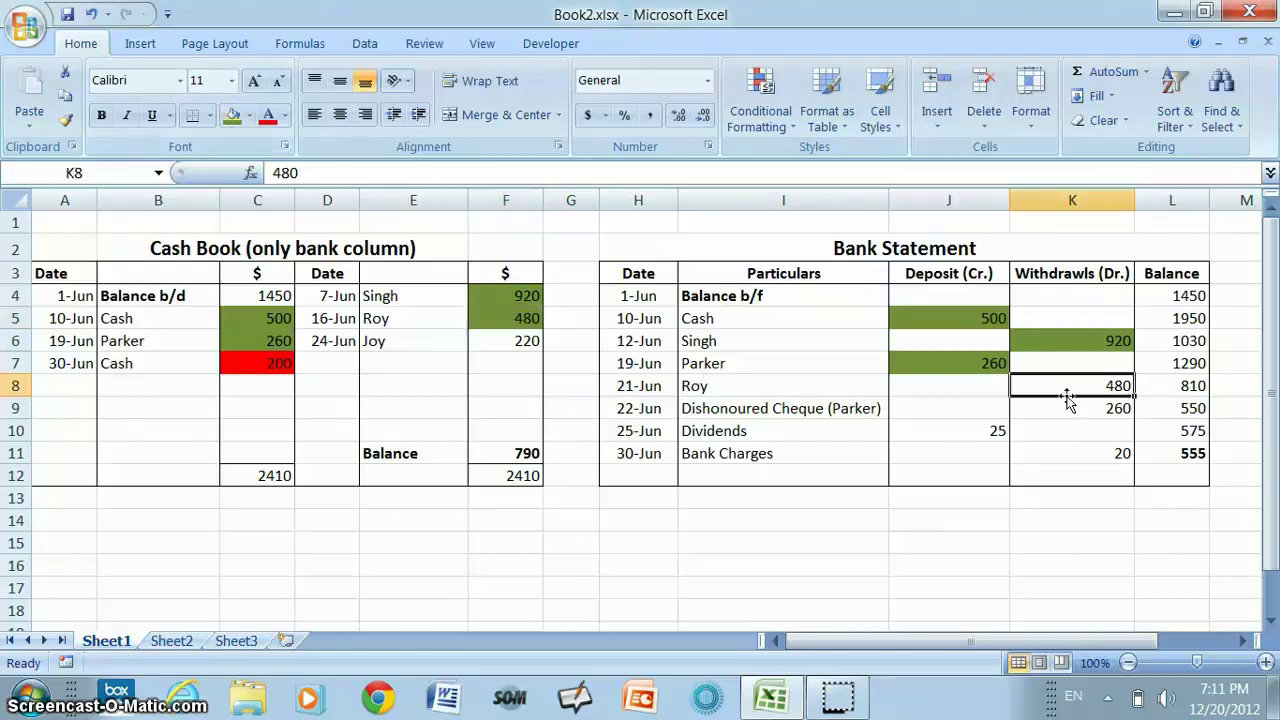
{"action": "left_click", "coordinate": [231, 116]}
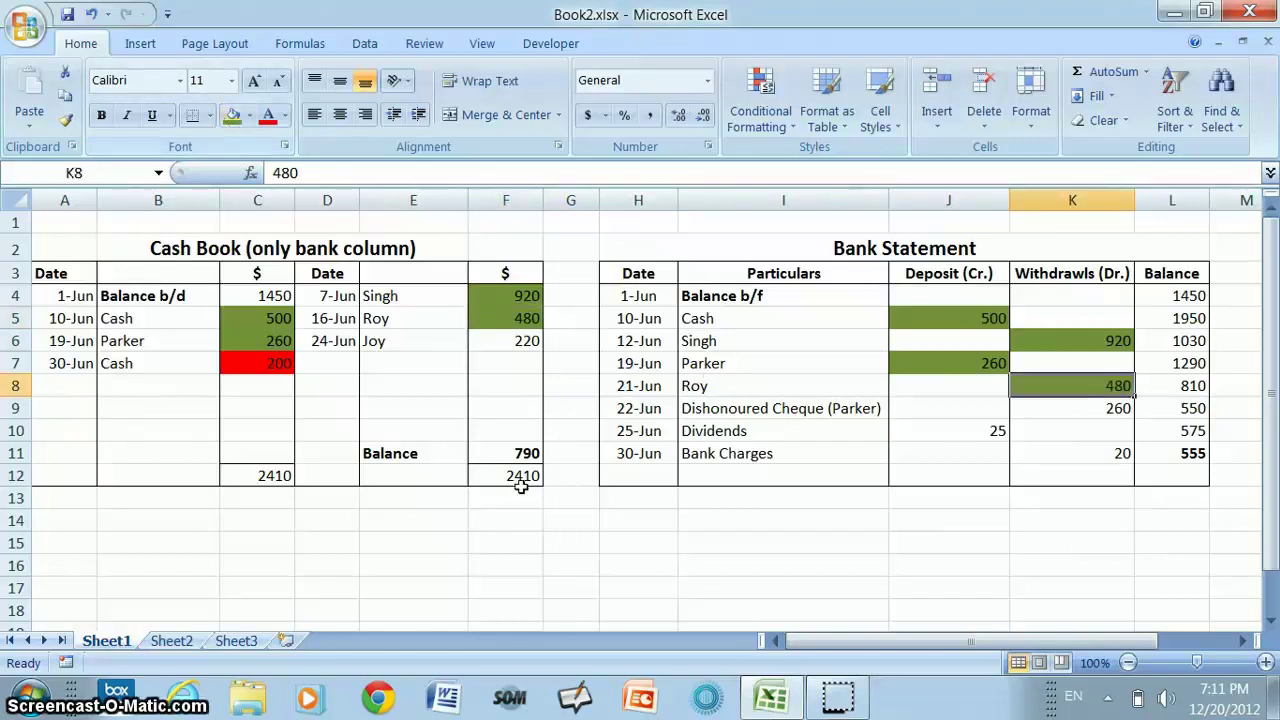
Fill the cash book's unmatched 24-Jun payment of 220 red.
{"action": "left_click", "coordinate": [555, 552]}
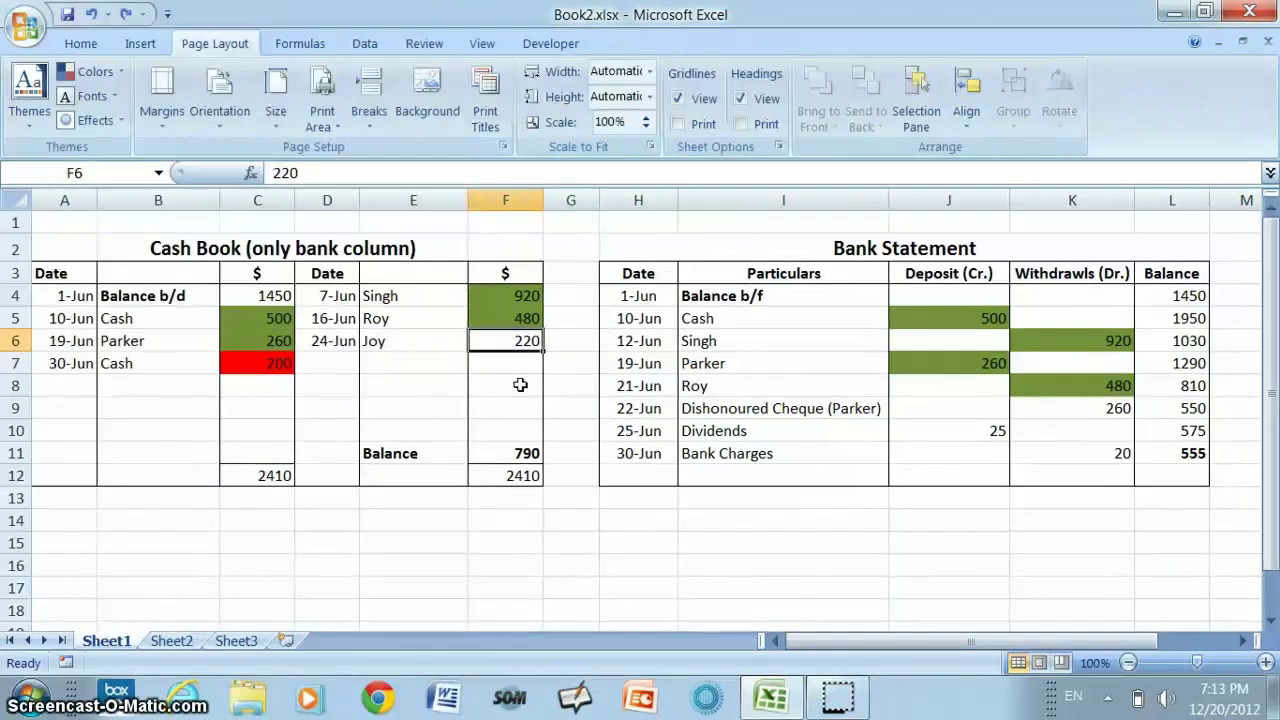
{"action": "left_click", "coordinate": [520, 385]}
{"action": "left_click", "coordinate": [514, 346]}
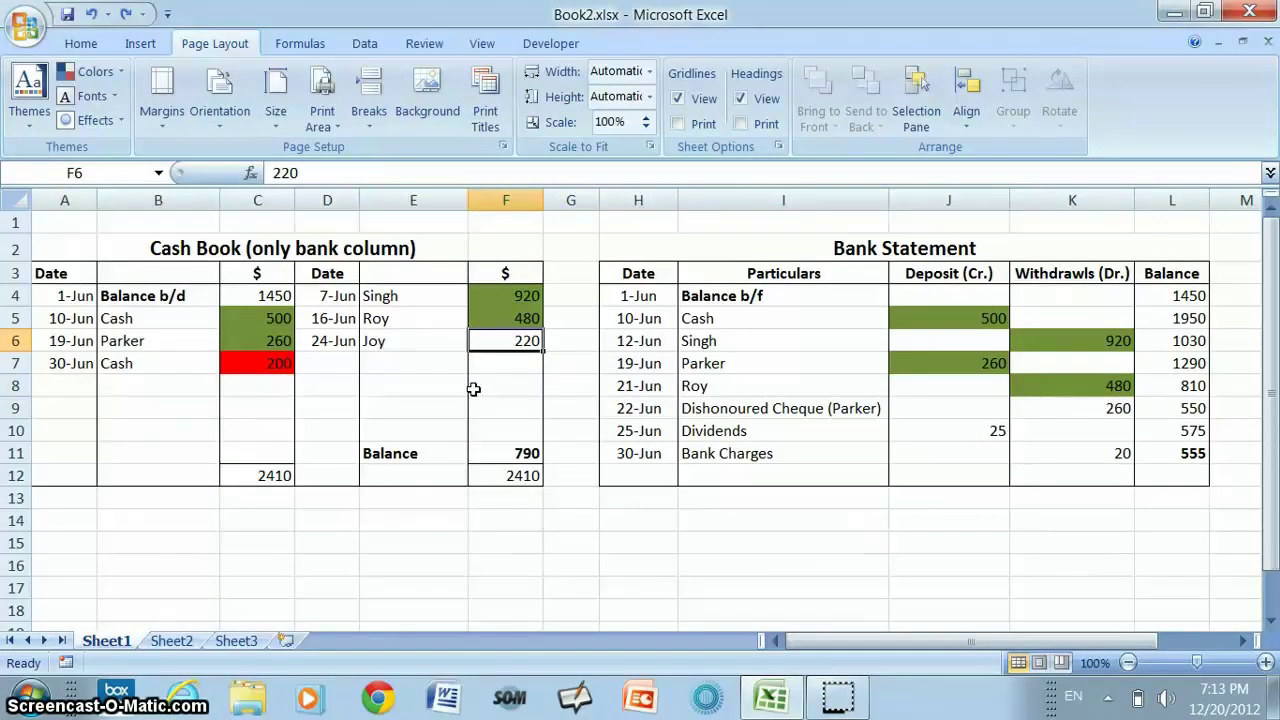
{"action": "left_click", "coordinate": [90, 50]}
{"action": "left_click", "coordinate": [232, 115]}
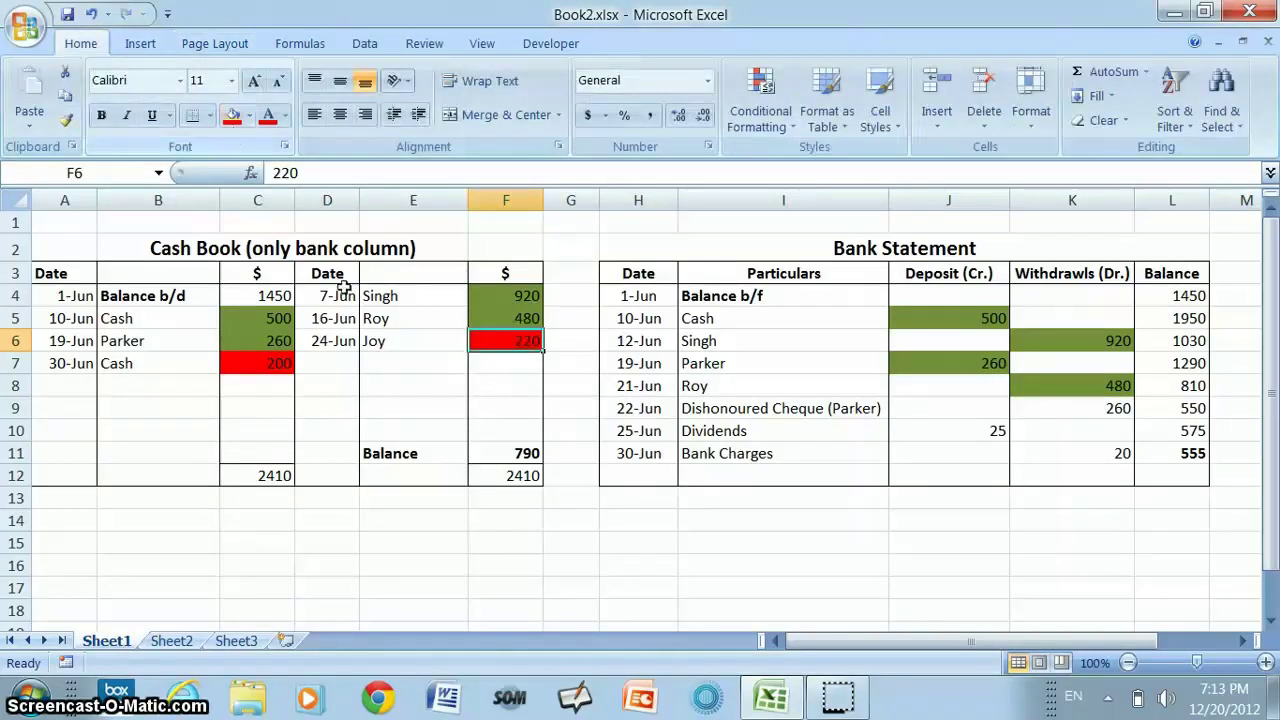
{"action": "left_click", "coordinate": [437, 543]}
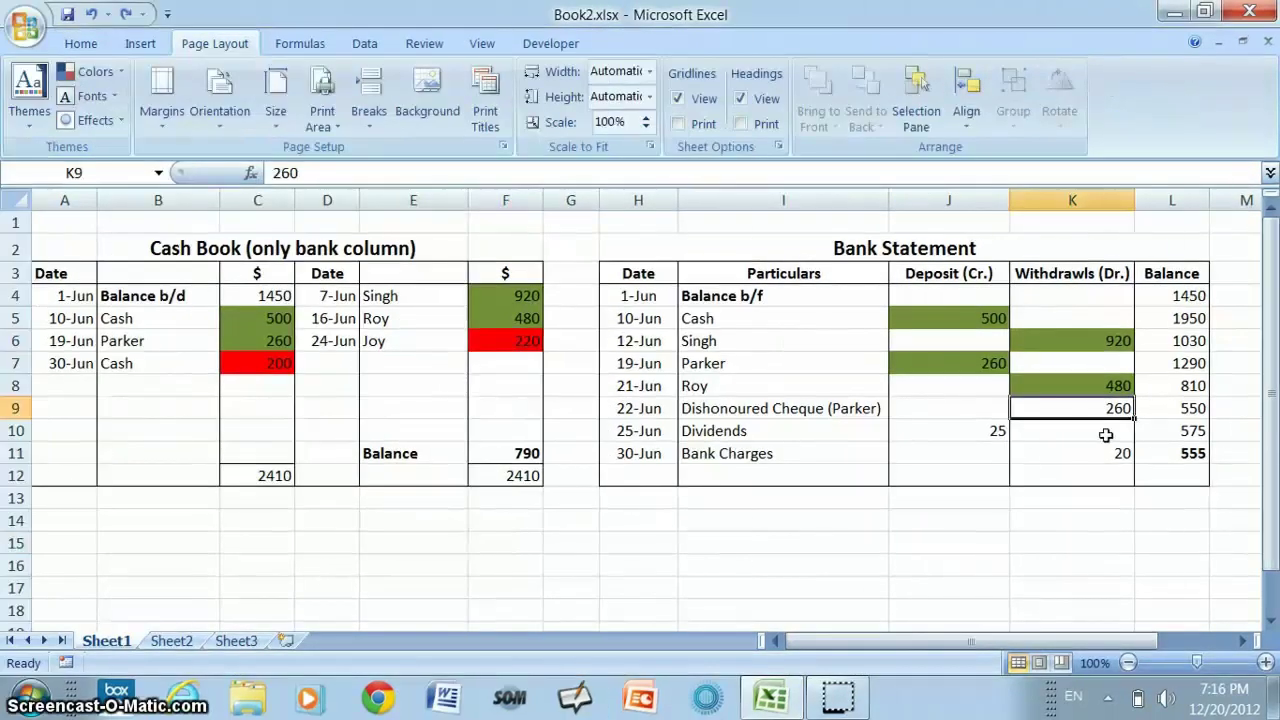
Fill the bank statement's unmatched amounts red: dividends 25, dishonoured cheque 260 and bank charges 20.
{"action": "left_click", "coordinate": [985, 440]}
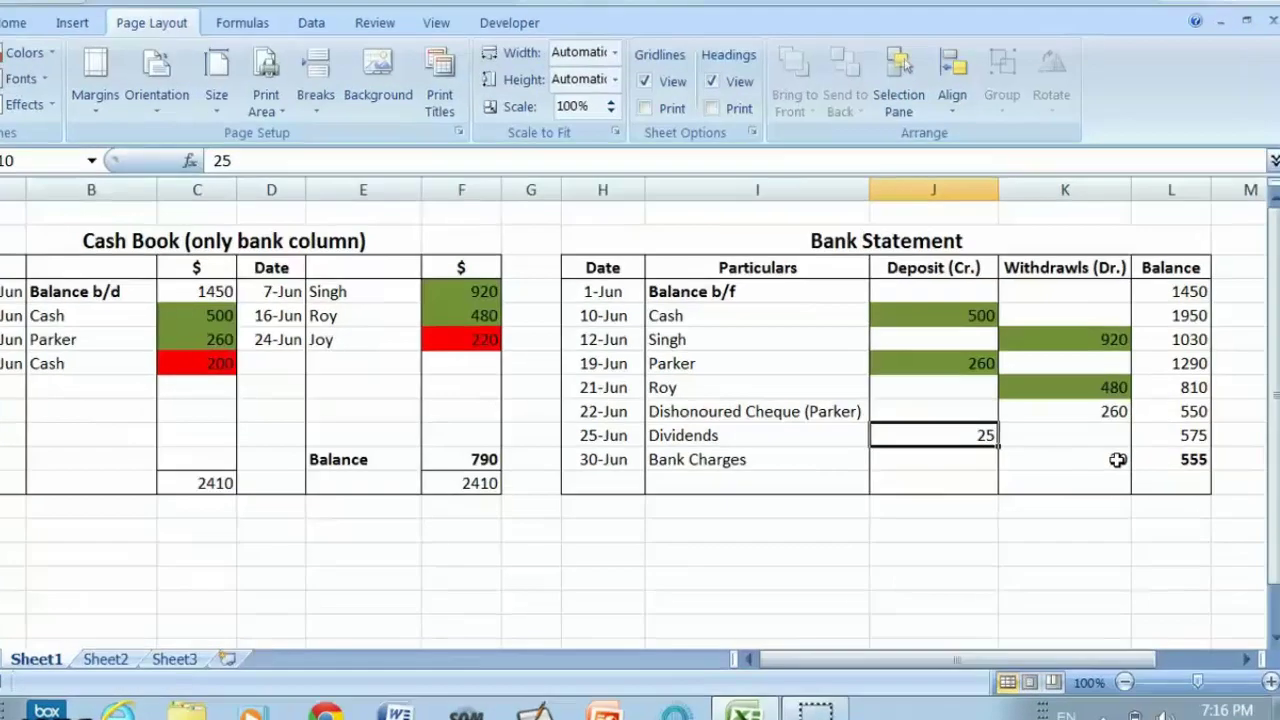
{"action": "left_click", "coordinate": [1122, 453]}
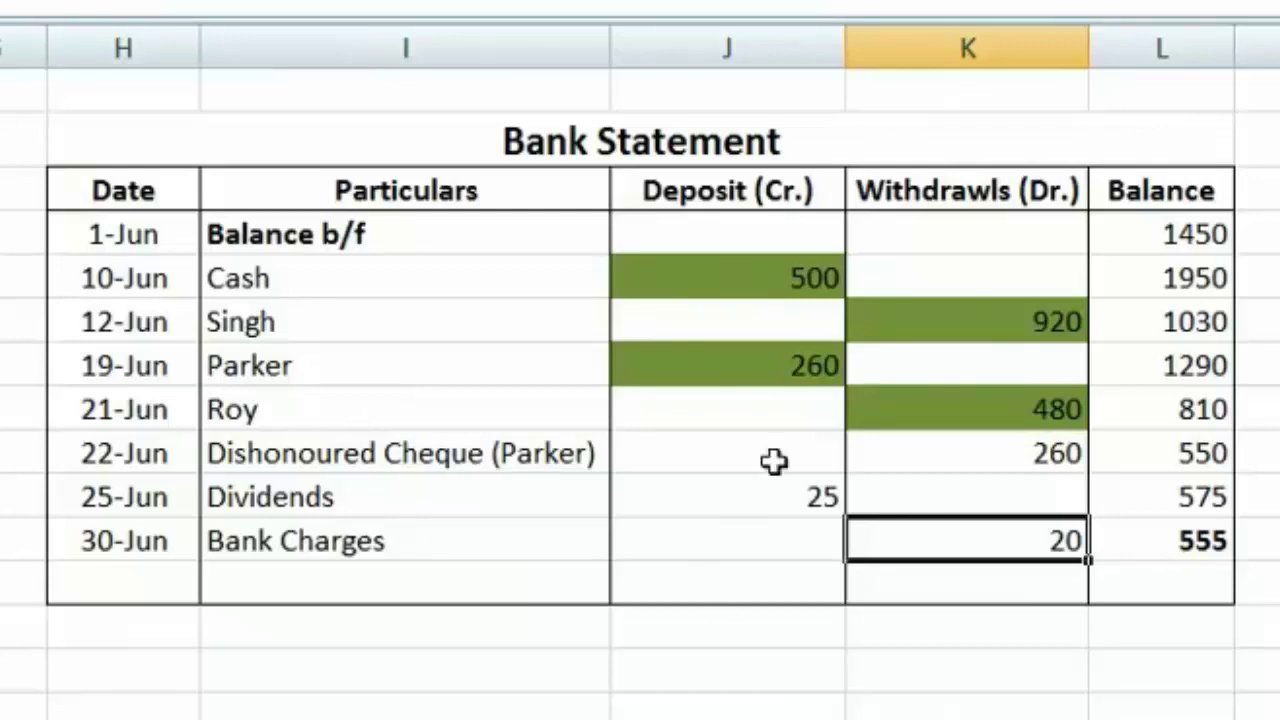
{"action": "left_click", "coordinate": [763, 522]}
{"action": "left_click", "coordinate": [754, 497]}
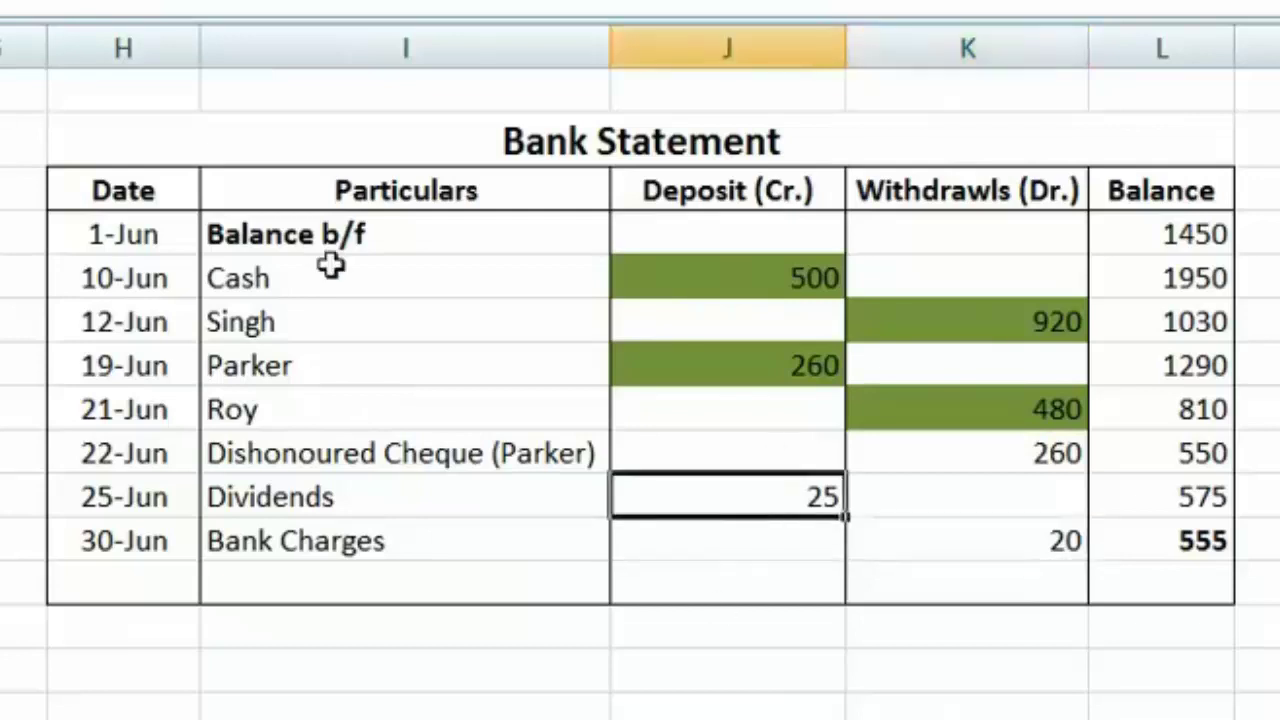
{"action": "key", "text": "F4"}
{"action": "left_click", "coordinate": [1066, 453]}
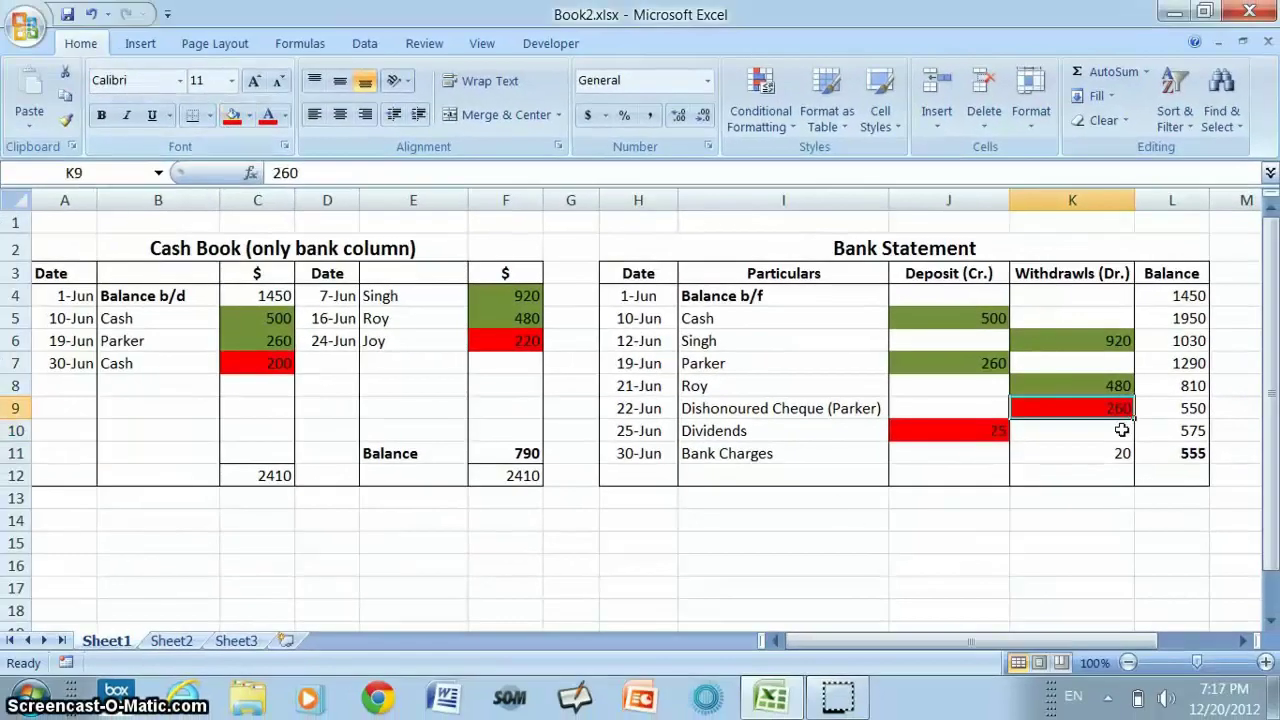
{"action": "key", "text": "F4"}
{"action": "left_click", "coordinate": [1109, 467]}
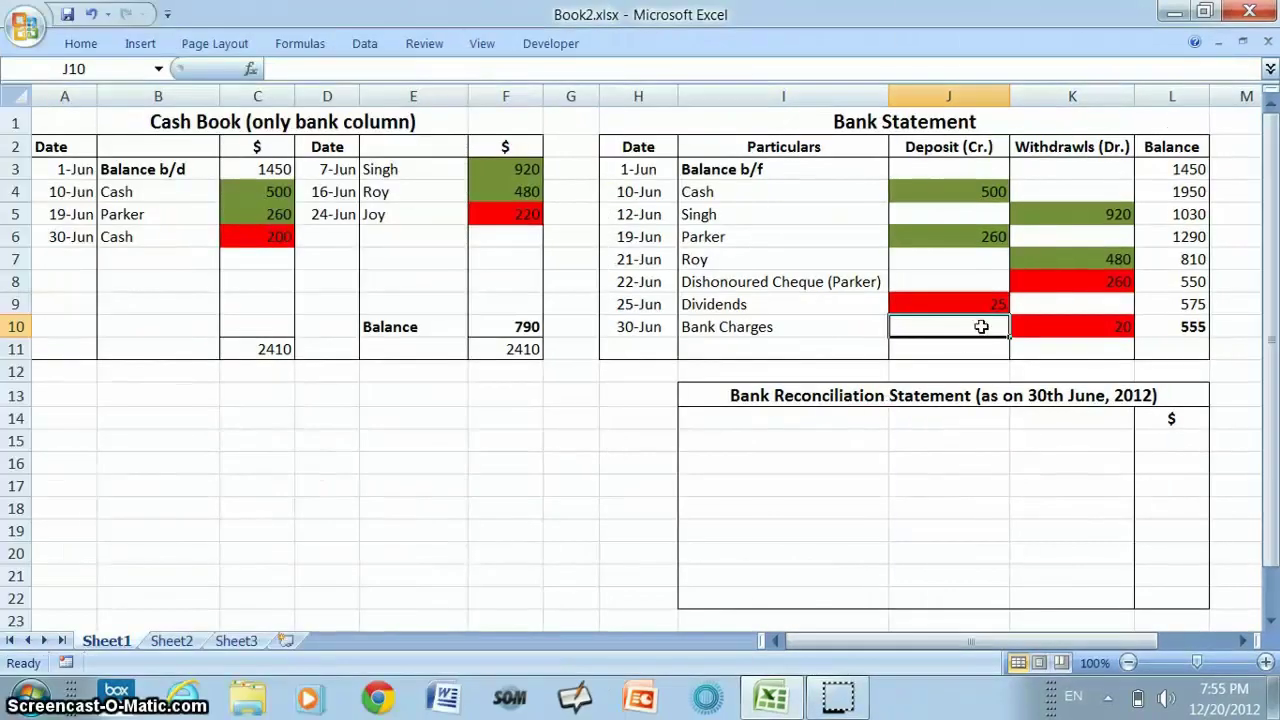
Record the dishonoured cheque on the cash book's payment side, with 260 in F6 and the drawer's name in E6.
{"action": "left_click", "coordinate": [778, 297]}
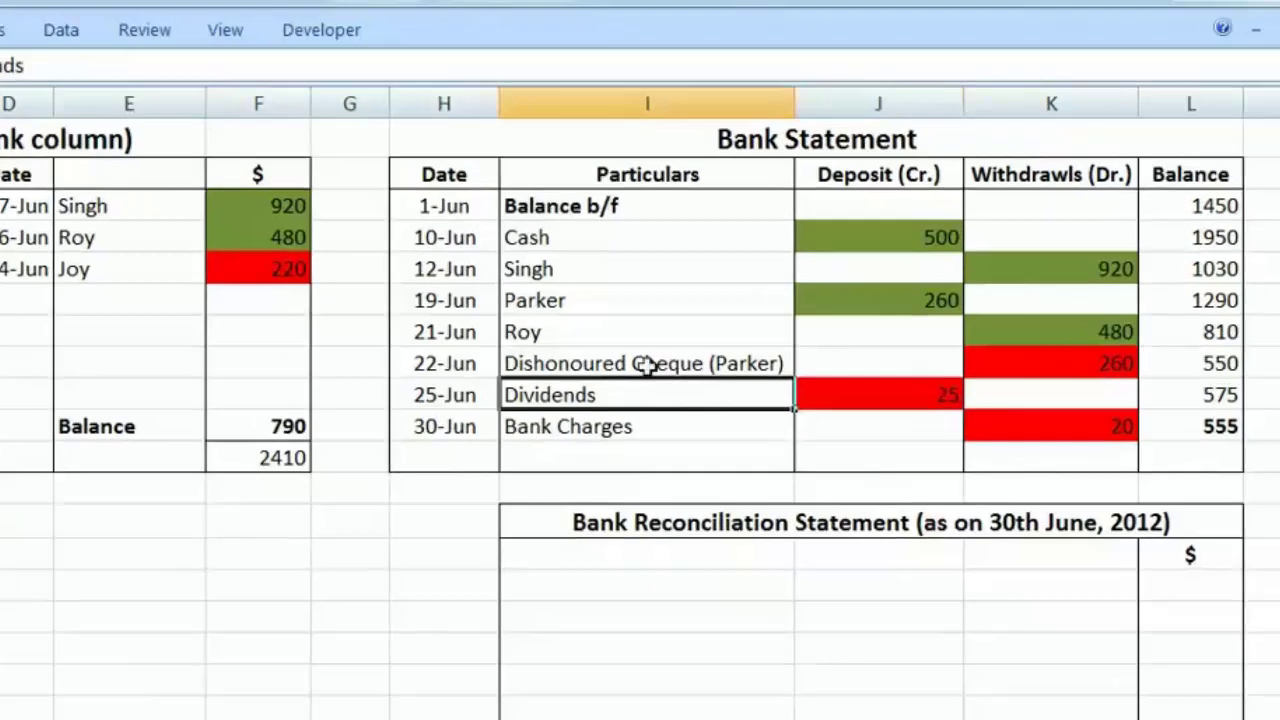
{"action": "left_click", "coordinate": [648, 365]}
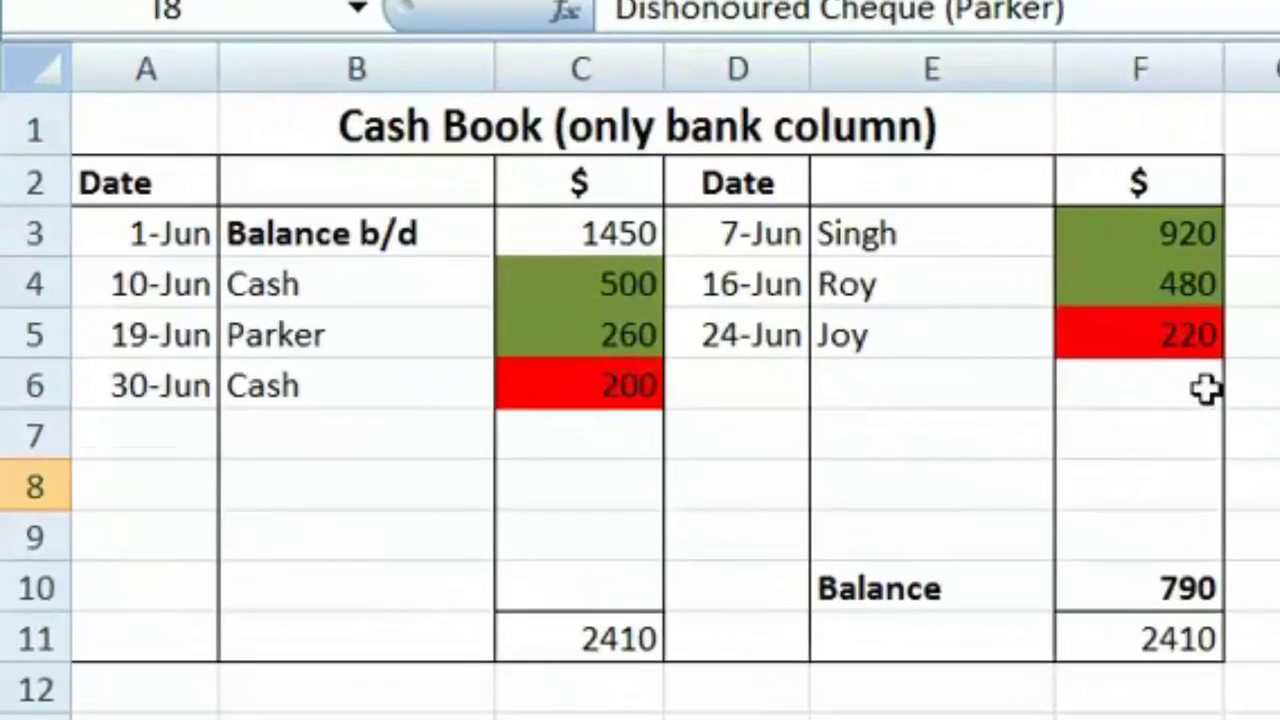
{"action": "left_click", "coordinate": [989, 341]}
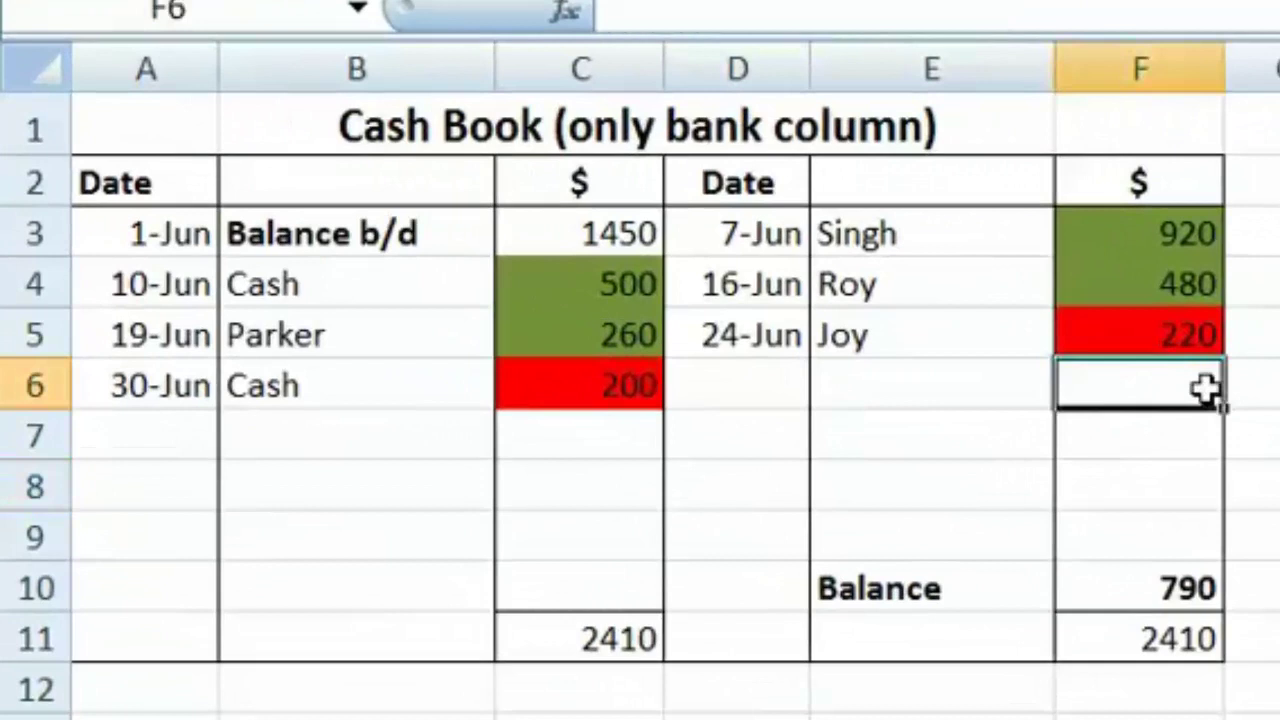
{"action": "type", "text": "260"}
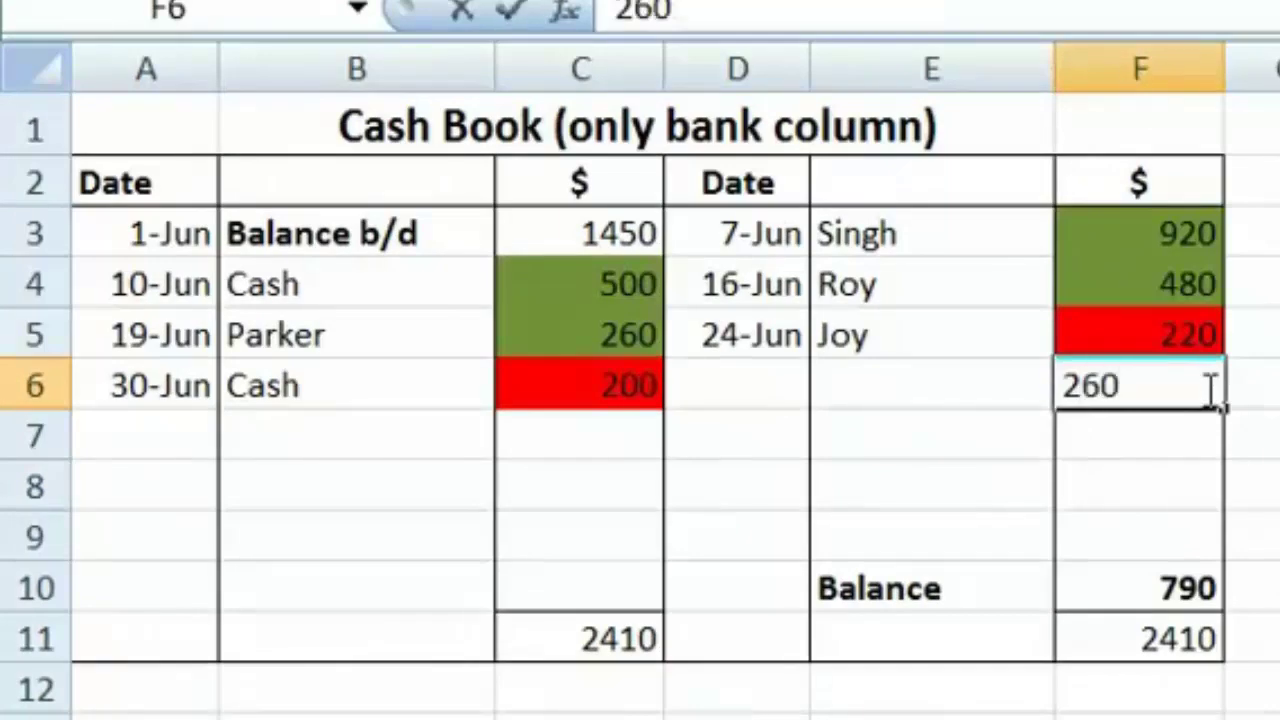
{"action": "key", "text": "Left"}
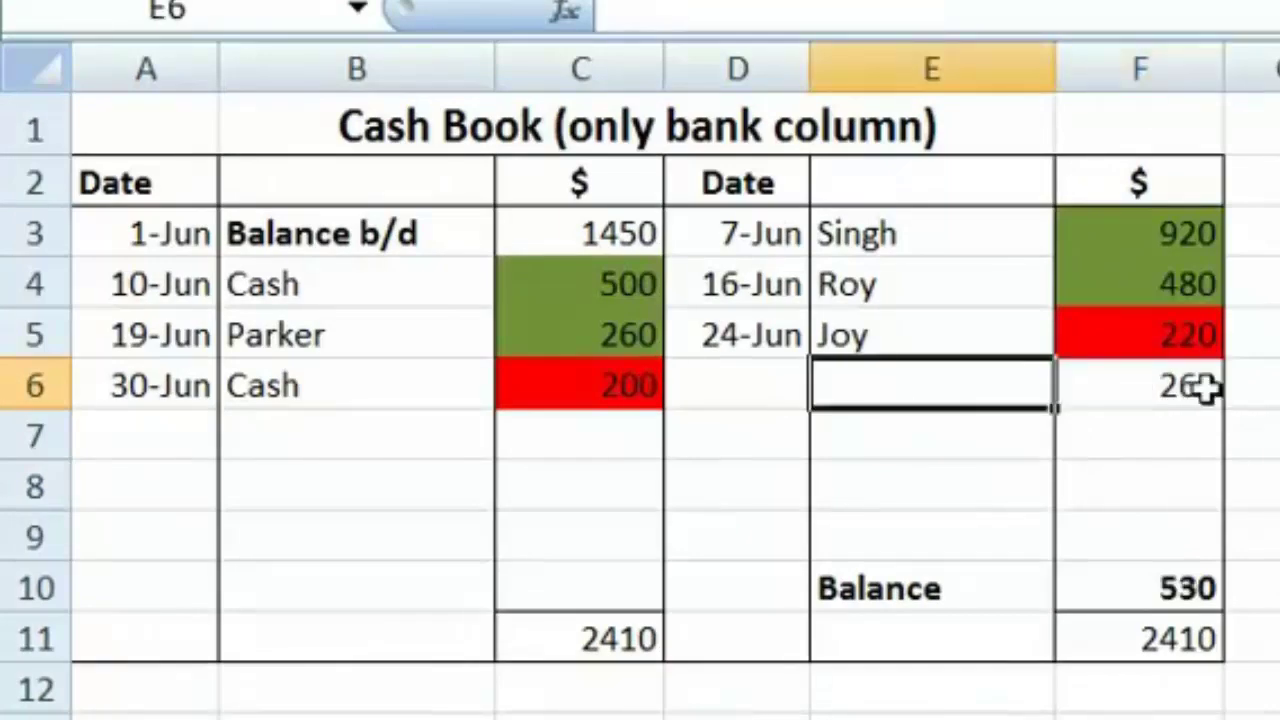
{"action": "type", "text": "Pa"}
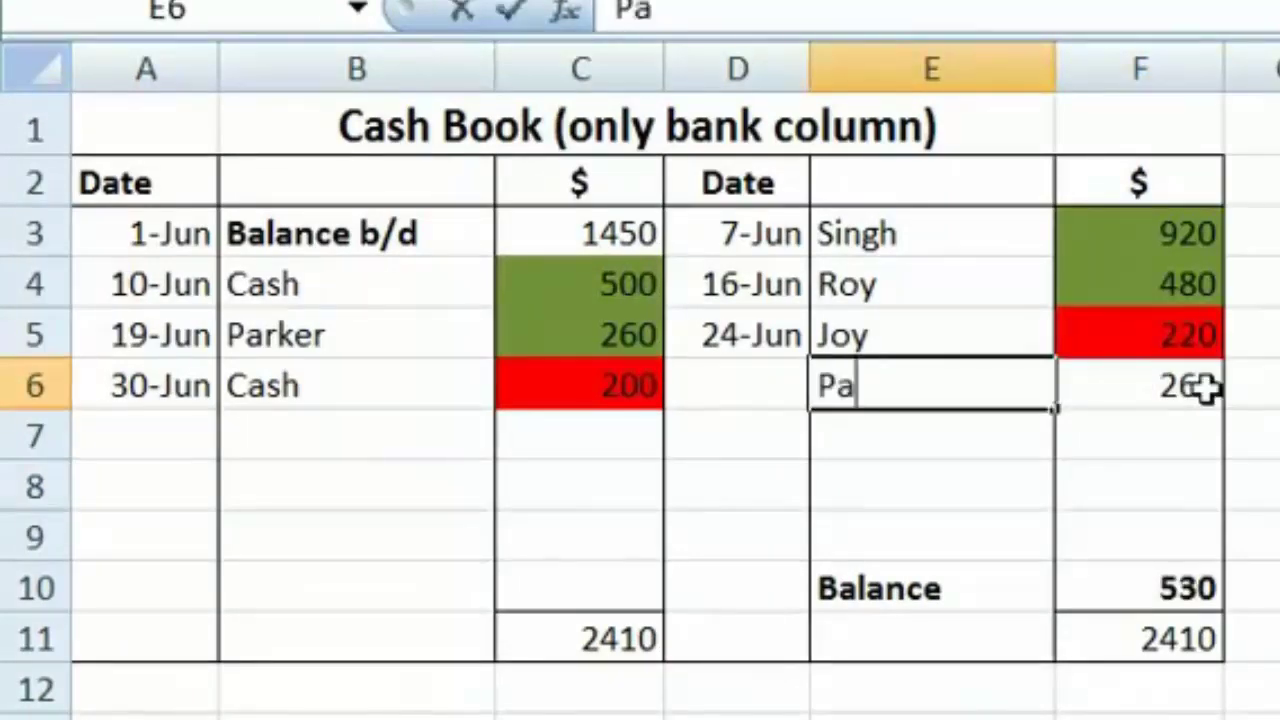
{"action": "type", "text": "rker"}
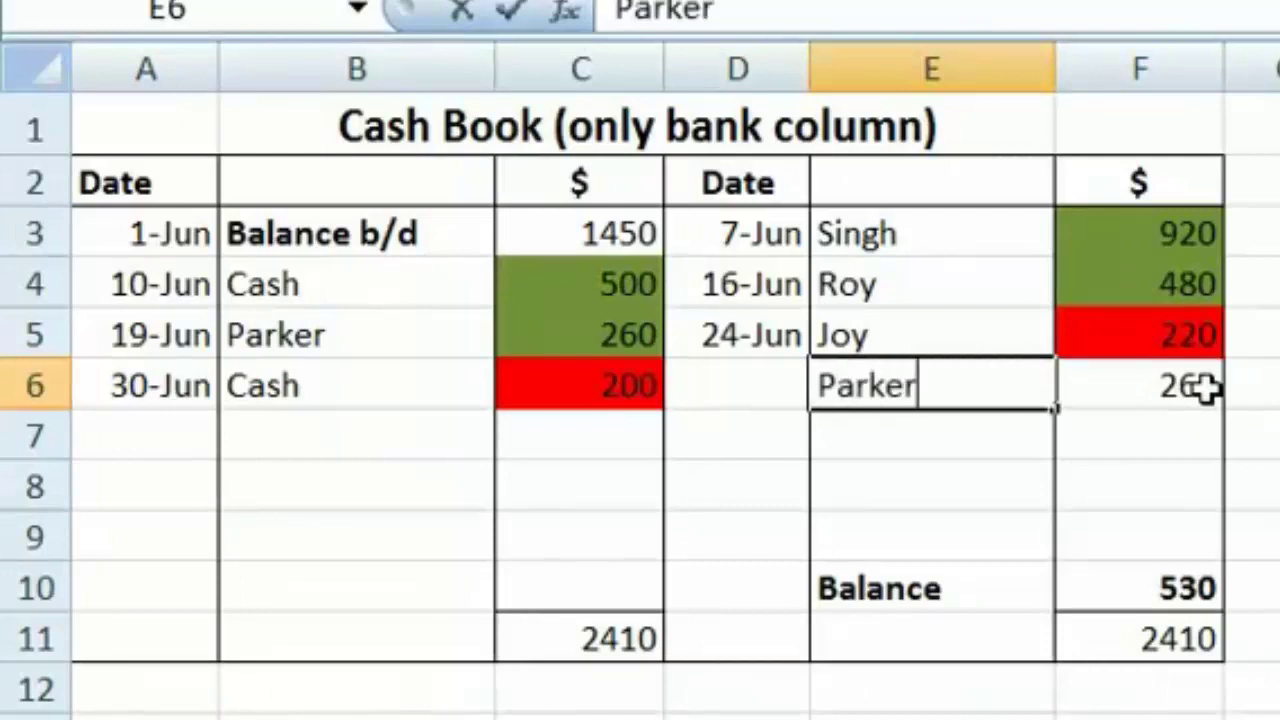
{"action": "key", "text": "Return"}
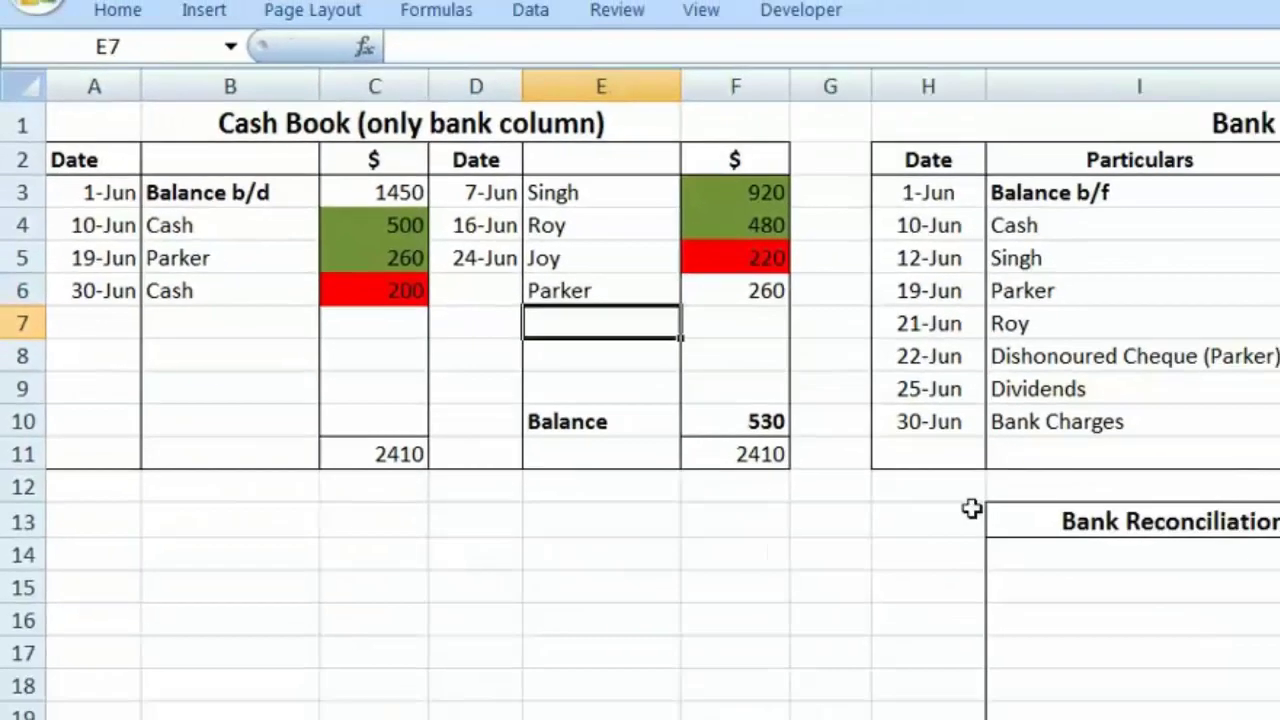
Record the dividends on the cash book's receipt side, with 25 in C7 and "Dividends" in B7.
{"action": "left_click", "coordinate": [862, 306]}
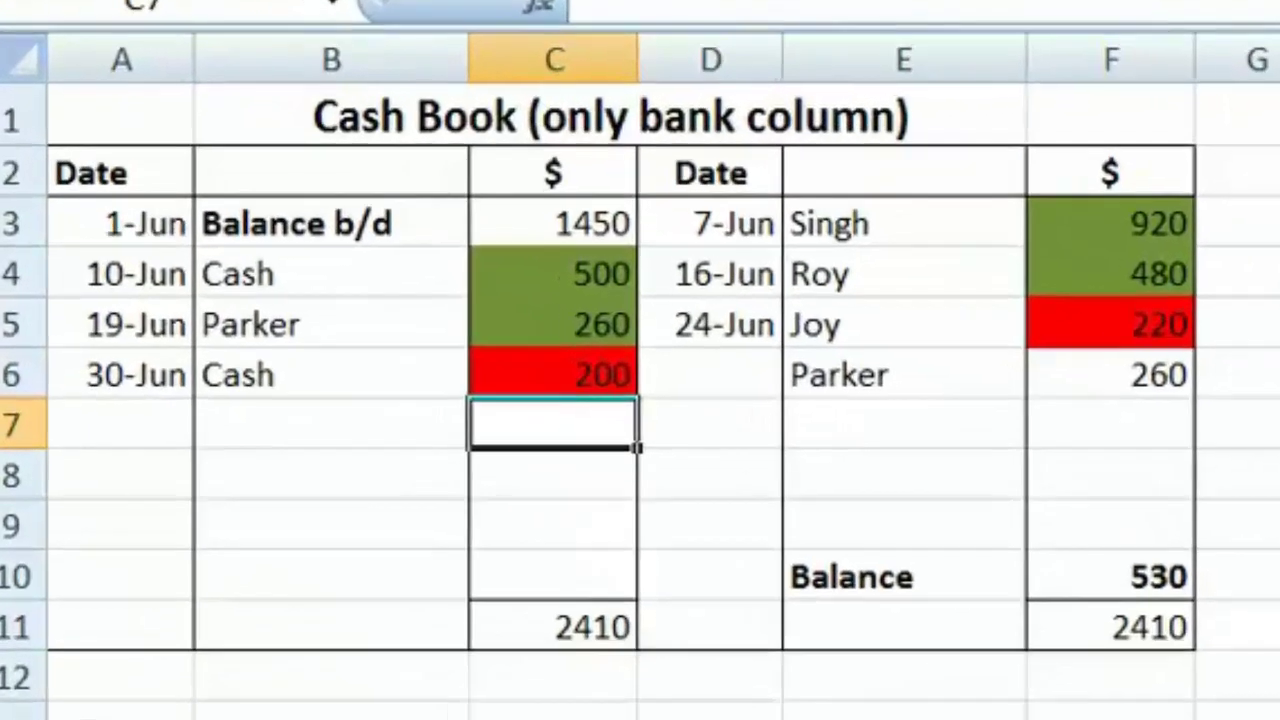
{"action": "type", "text": "25"}
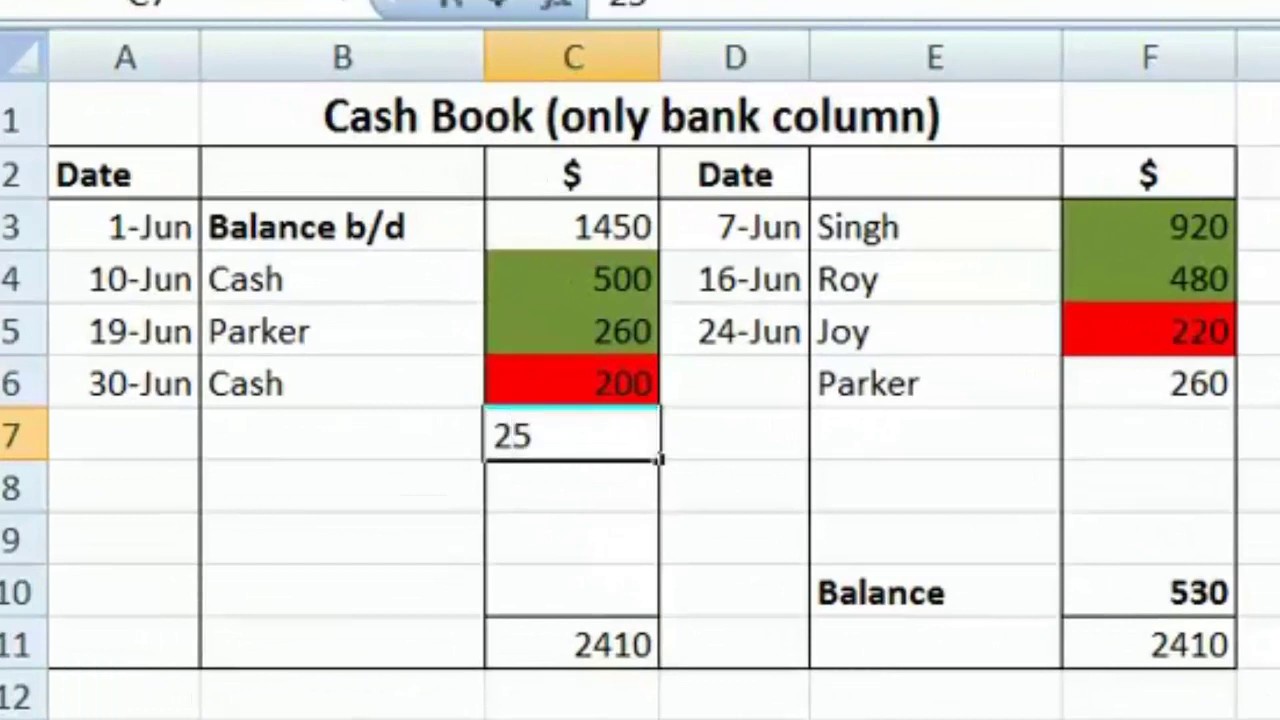
{"action": "key", "text": "Return"}
{"action": "left_click", "coordinate": [342, 486]}
{"action": "left_click", "coordinate": [342, 434]}
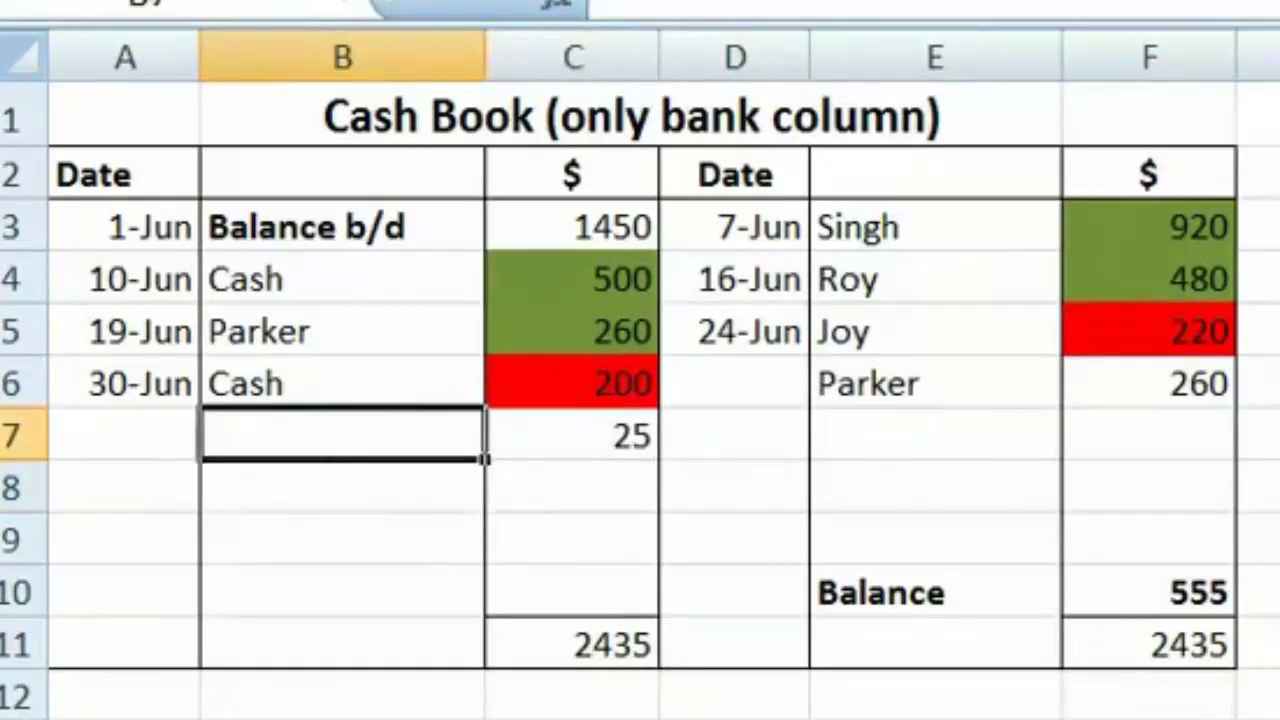
{"action": "type", "text": "Dividen"}
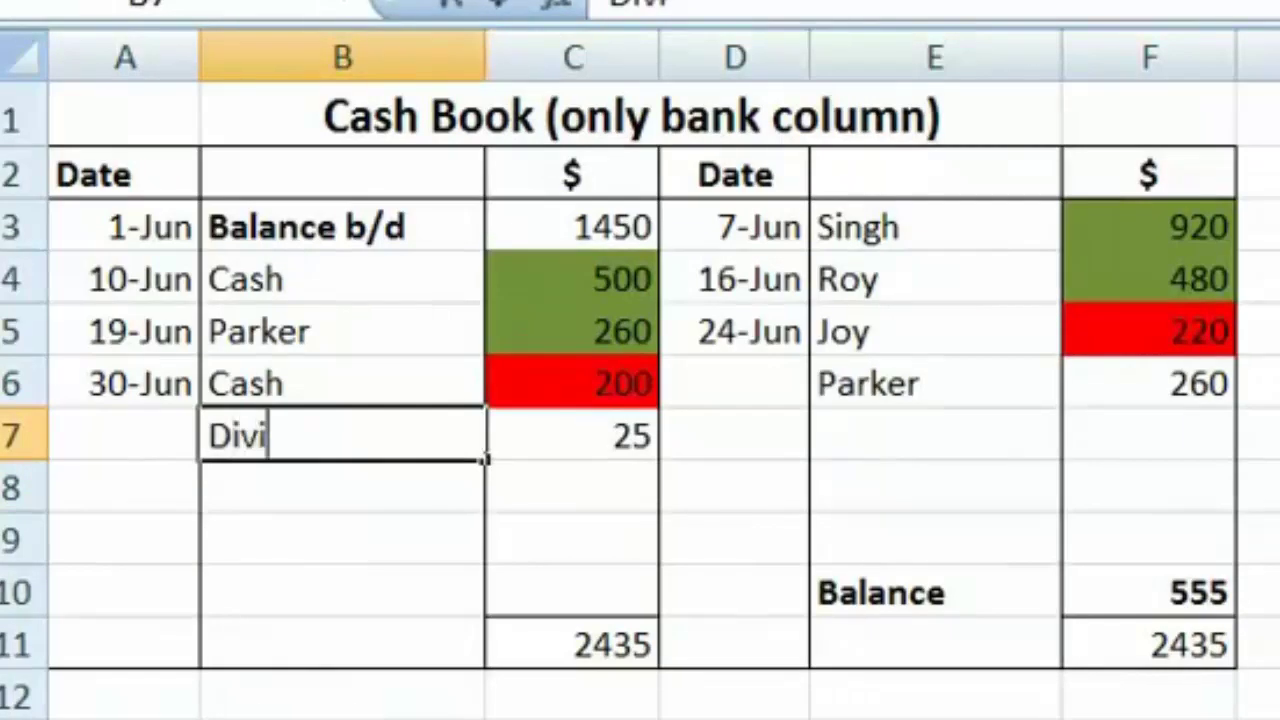
{"action": "type", "text": "ds"}
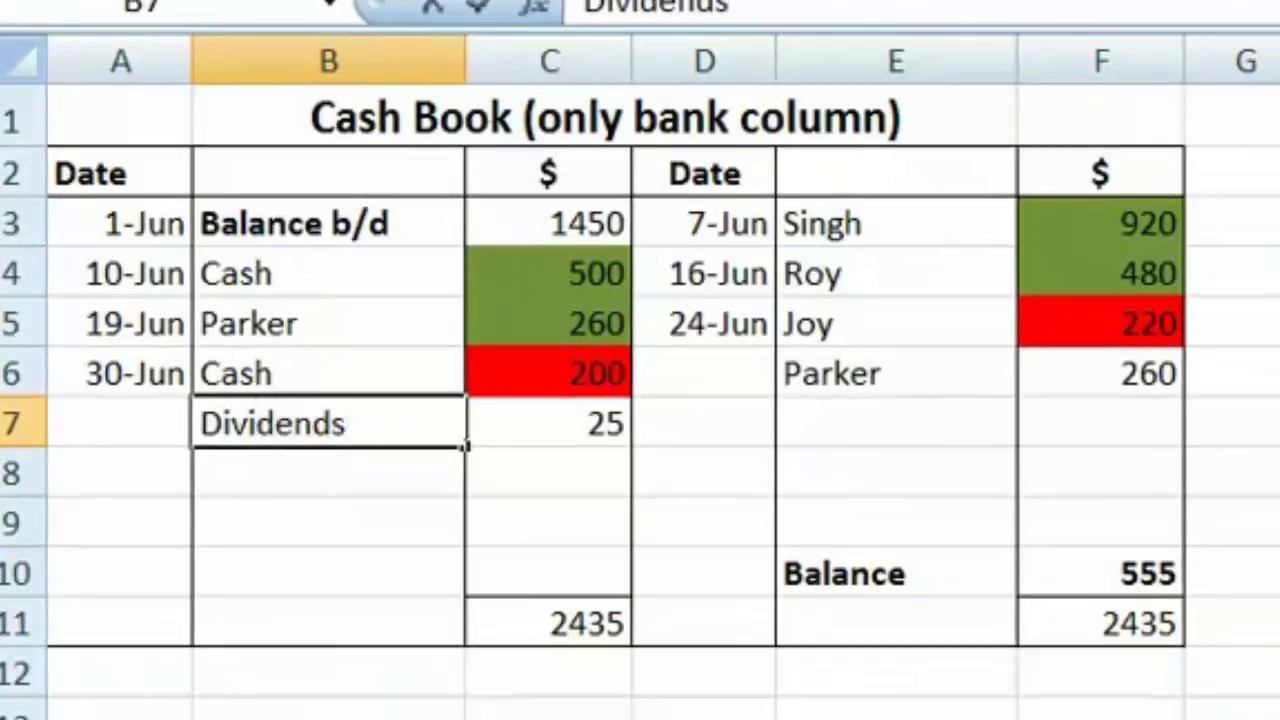
{"action": "key", "text": "Return"}
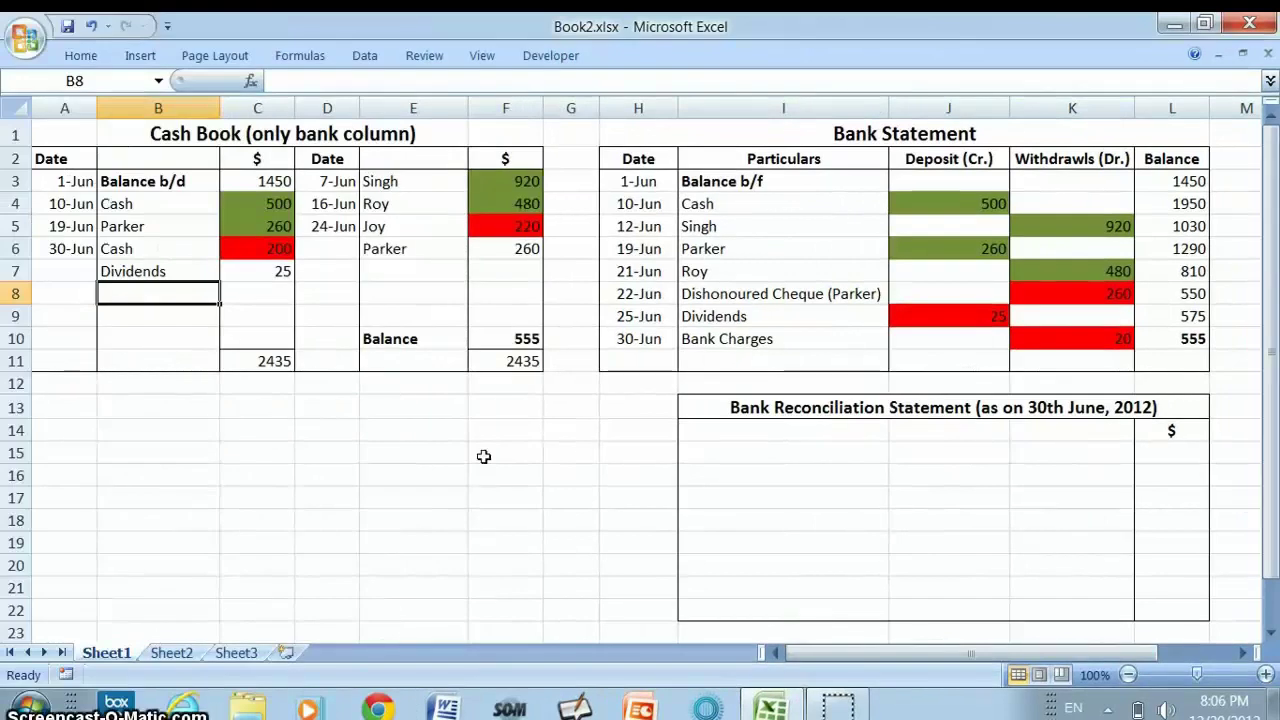
Record the bank charges on the cash book's payment side, with 20 in F7 and "Bank Charges" in E7.
{"action": "left_click", "coordinate": [850, 342]}
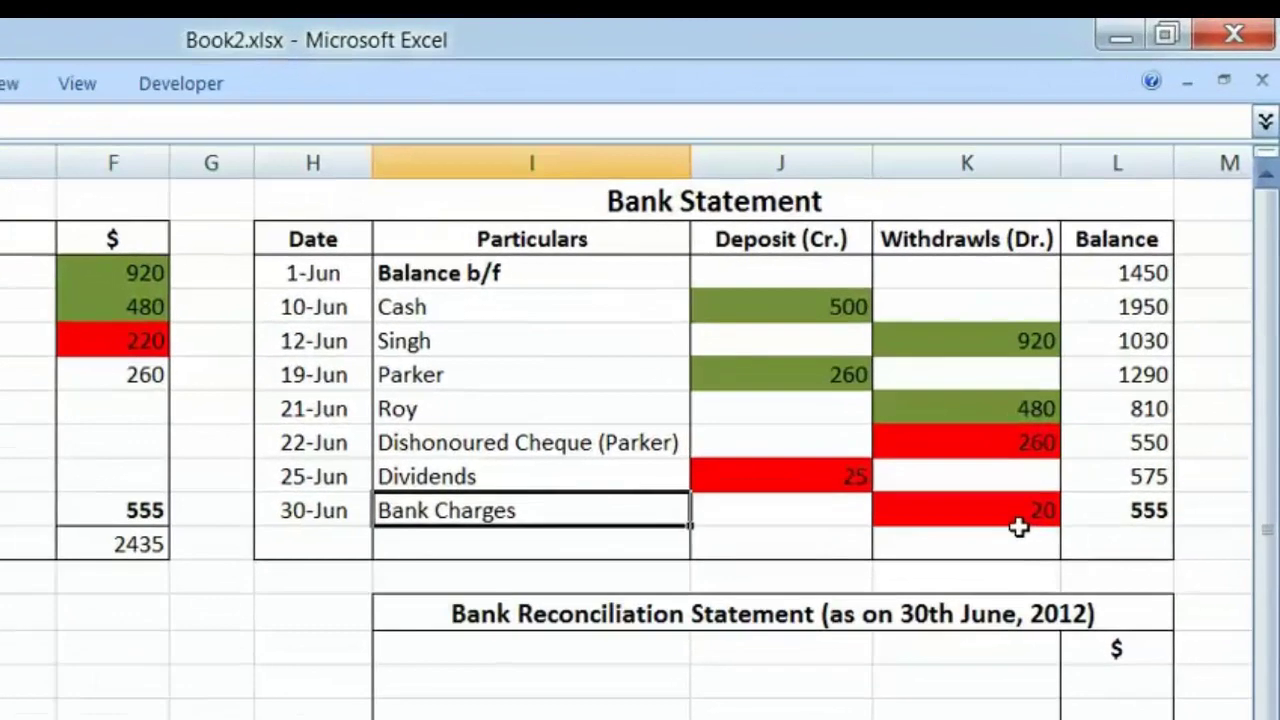
{"action": "left_click", "coordinate": [1018, 530]}
{"action": "left_click", "coordinate": [998, 507]}
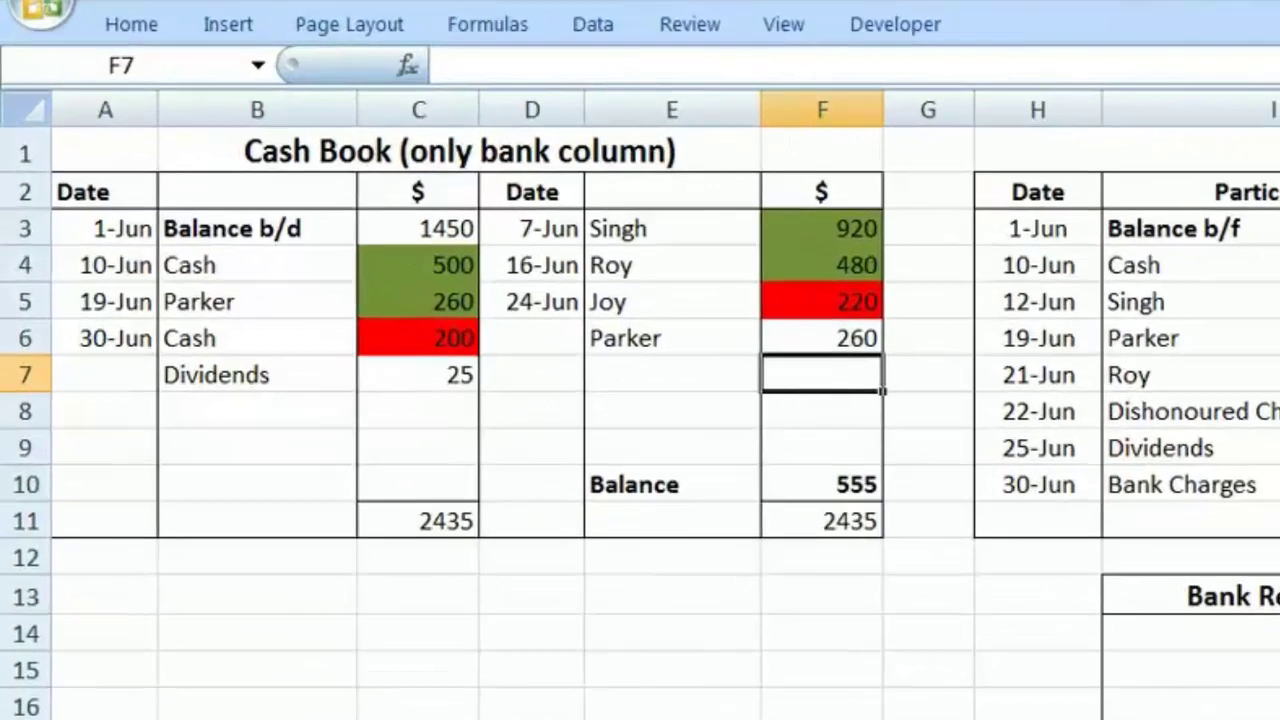
{"action": "type", "text": "20"}
{"action": "key", "text": "Return"}
{"action": "key", "text": "Left"}
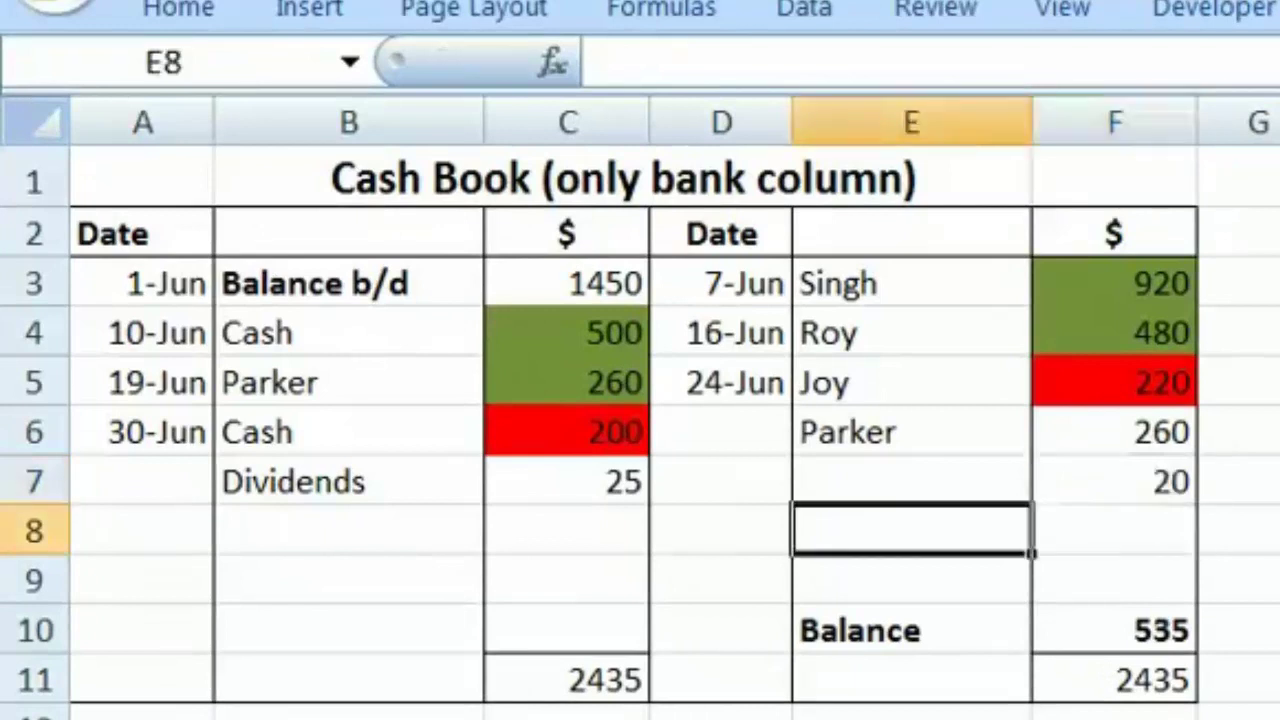
{"action": "key", "text": "Up"}
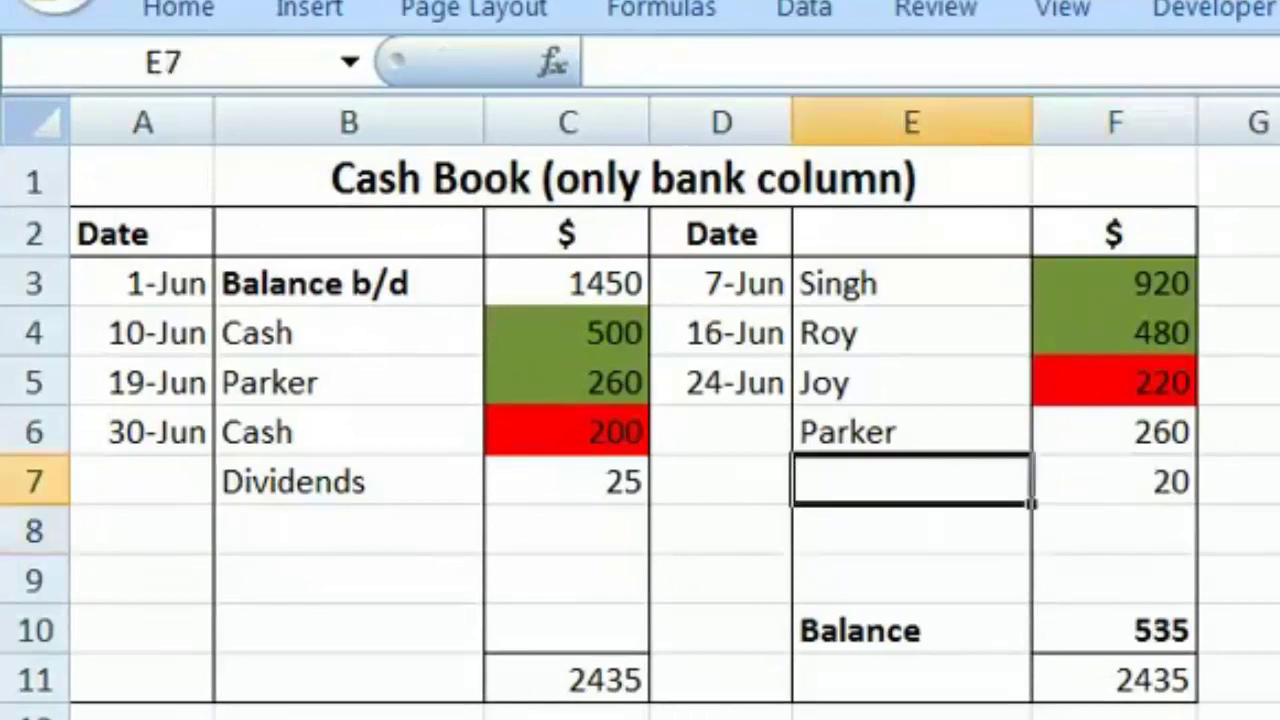
{"action": "type", "text": "Bank Charg"}
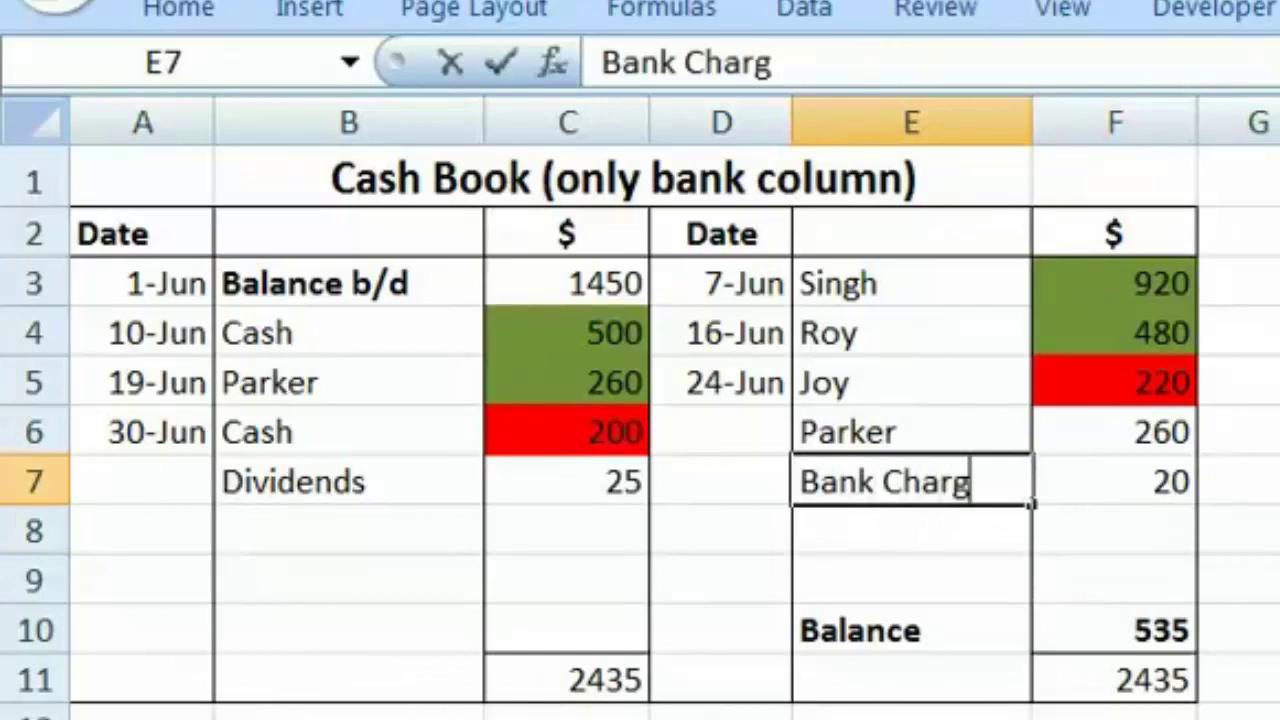
{"action": "type", "text": "es"}
Compare the cash book's updated balance in F10 with the bank statement's closing balance in L10.
{"action": "left_click", "coordinate": [1275, 630]}
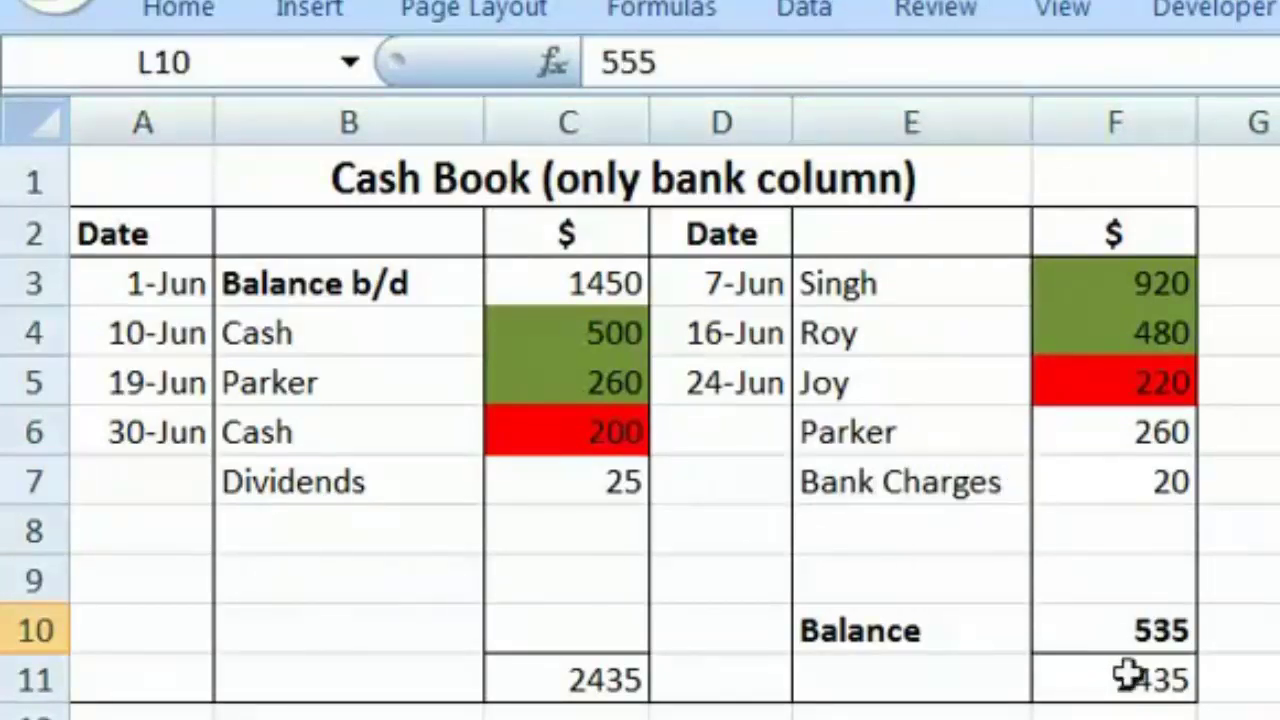
{"action": "left_click", "coordinate": [1120, 638]}
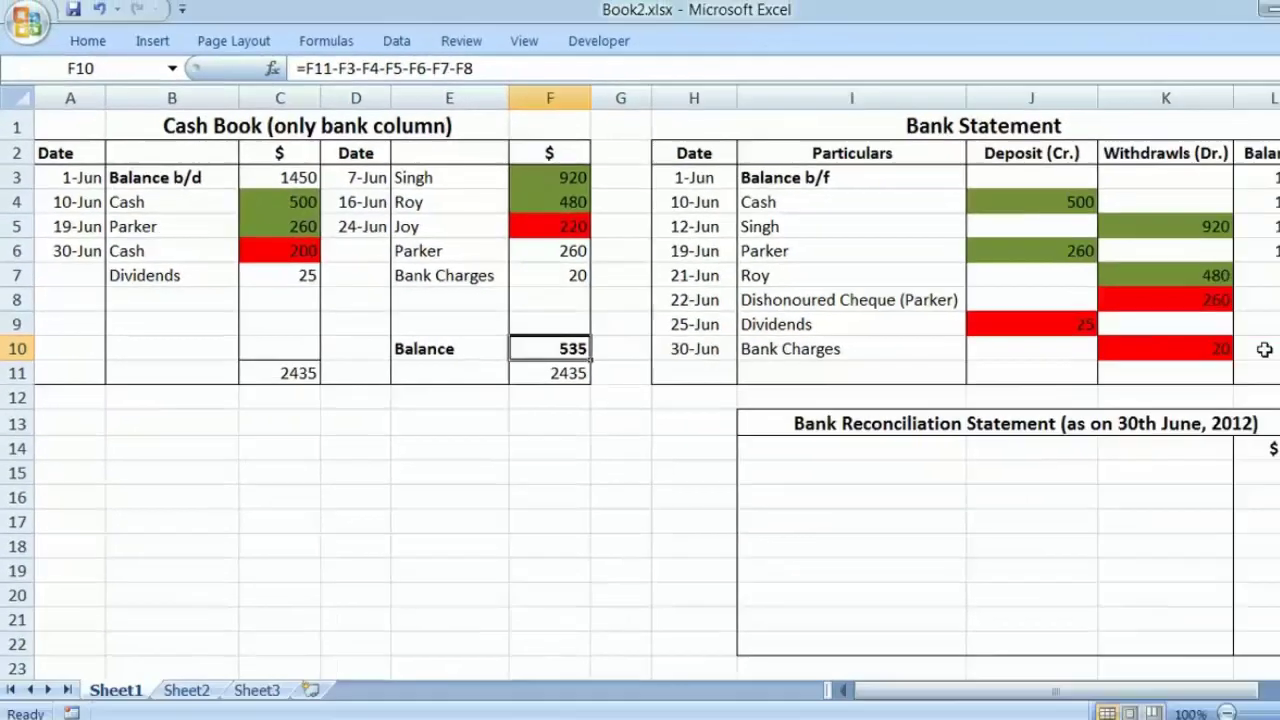
{"action": "left_click", "coordinate": [1177, 326]}
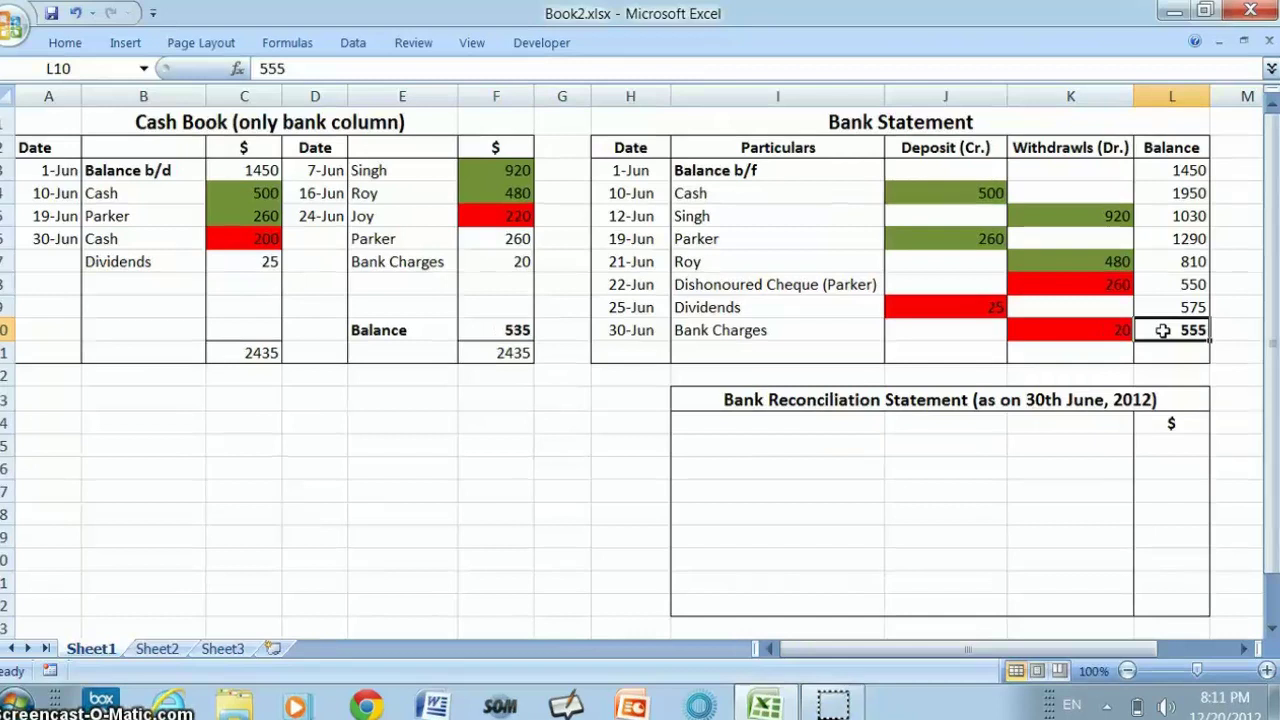
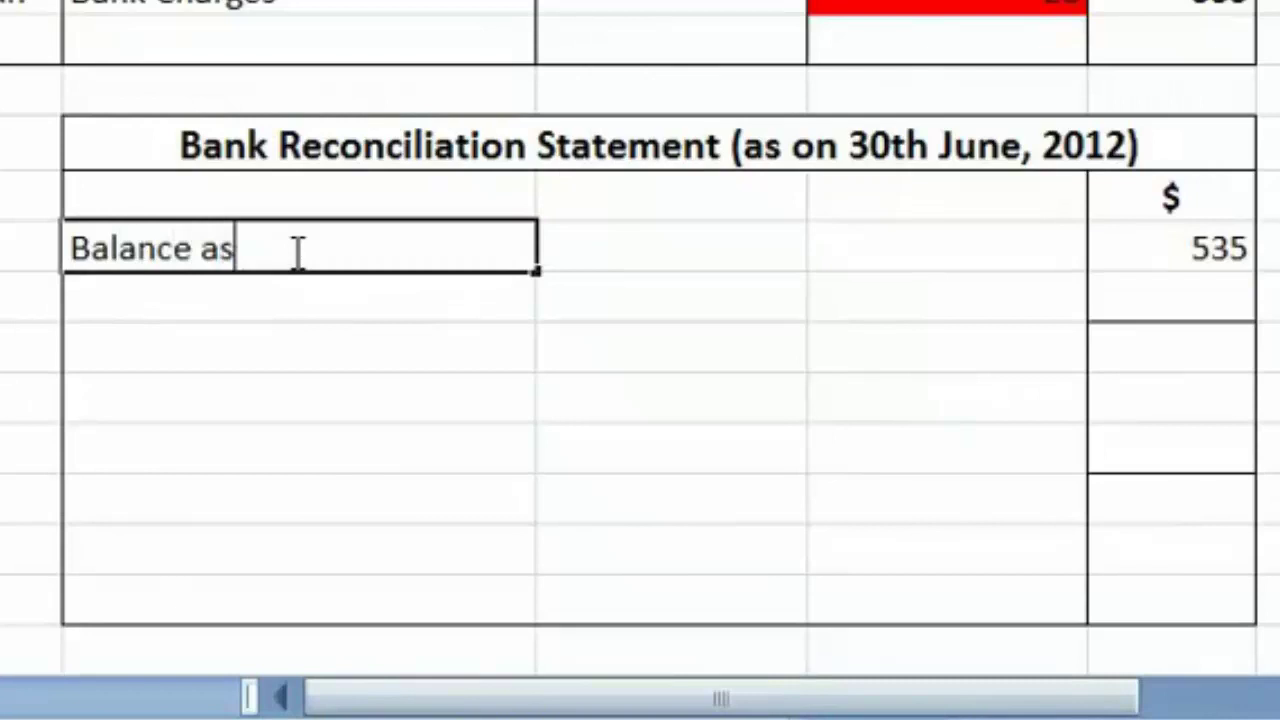
Label the first amount of the bank reconciliation statement "Balance as per Cash Book (Dr.)" in I15.
{"action": "type", "text": "Cash "}
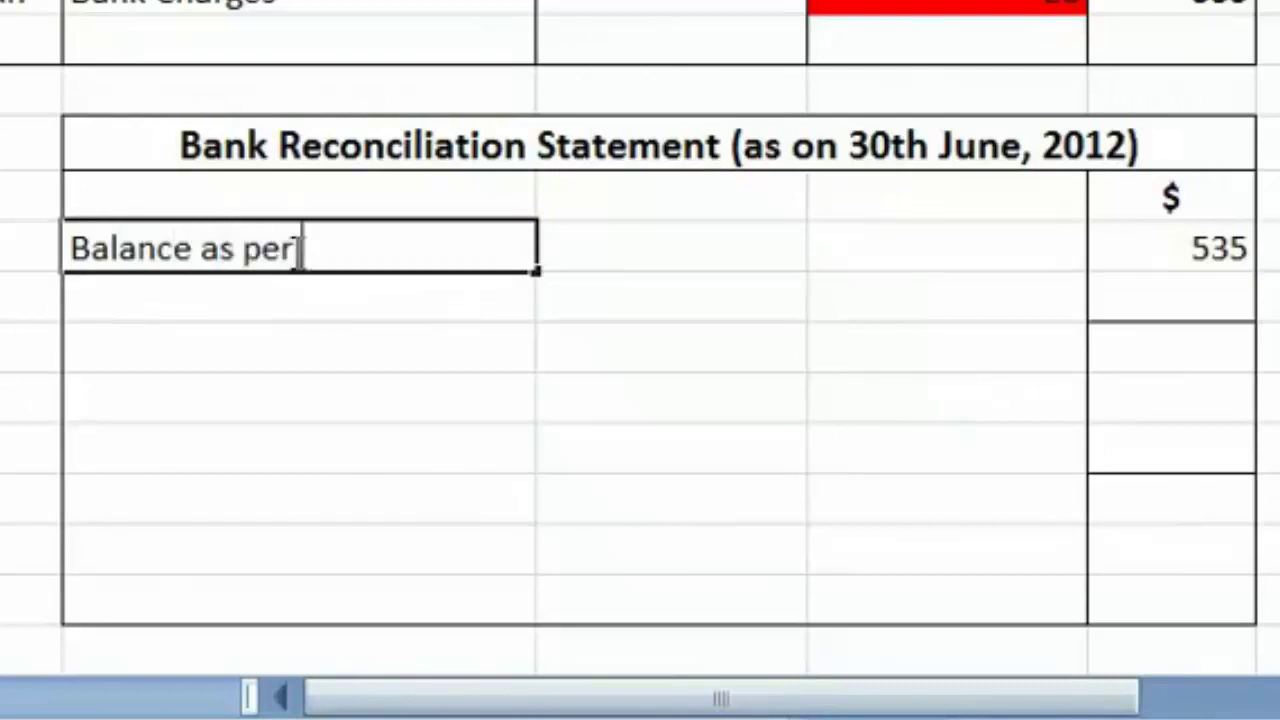
{"action": "type", "text": "B"}
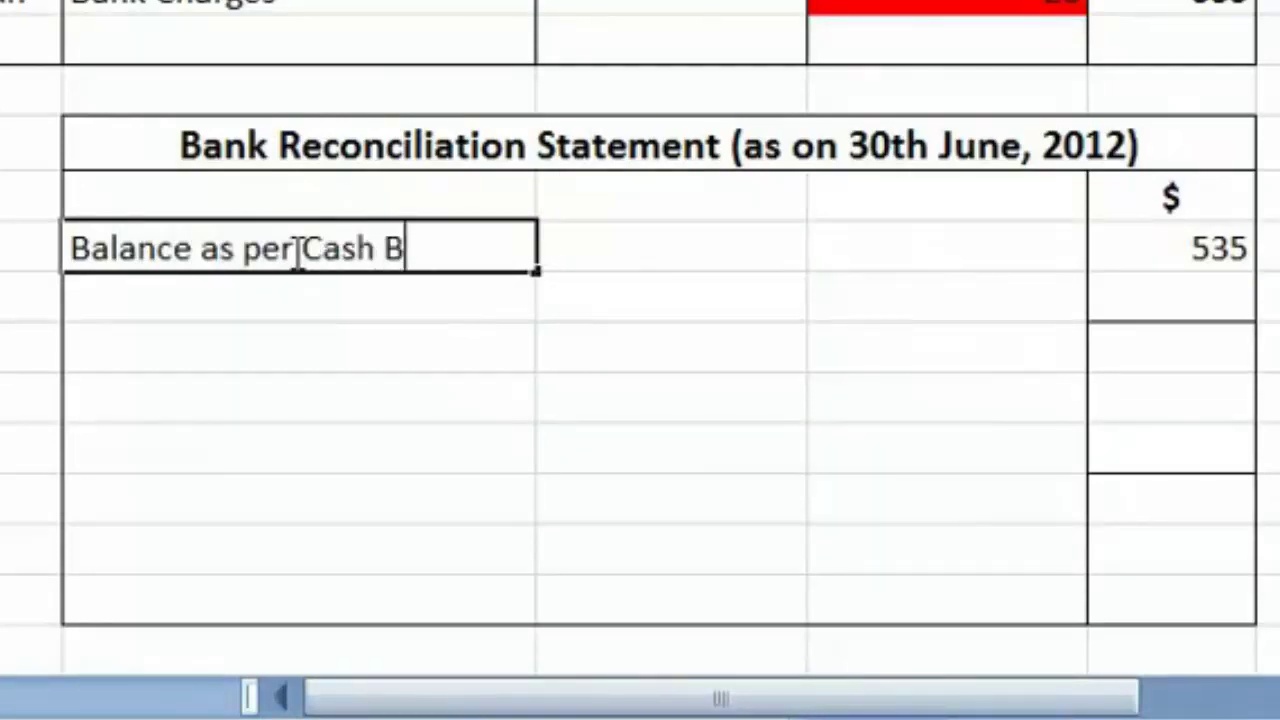
{"action": "type", "text": "ook (Dr."}
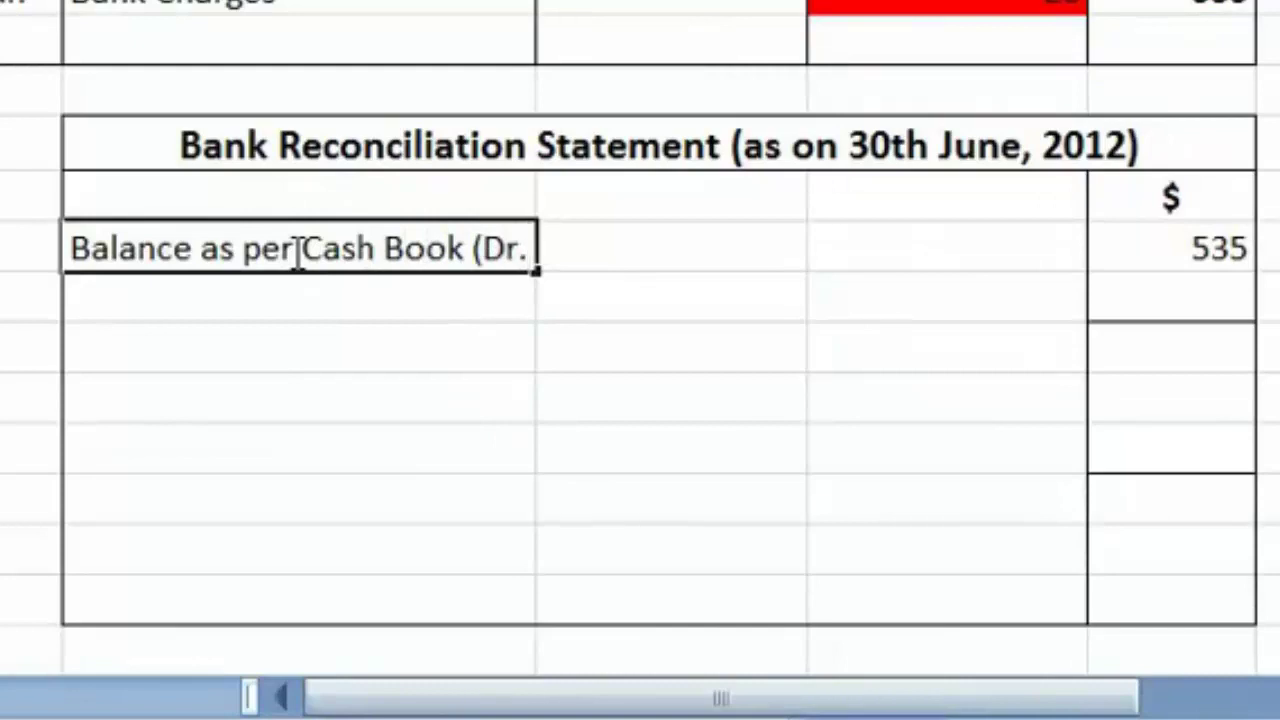
{"action": "type", "text": ")"}
{"action": "key", "text": "Return"}
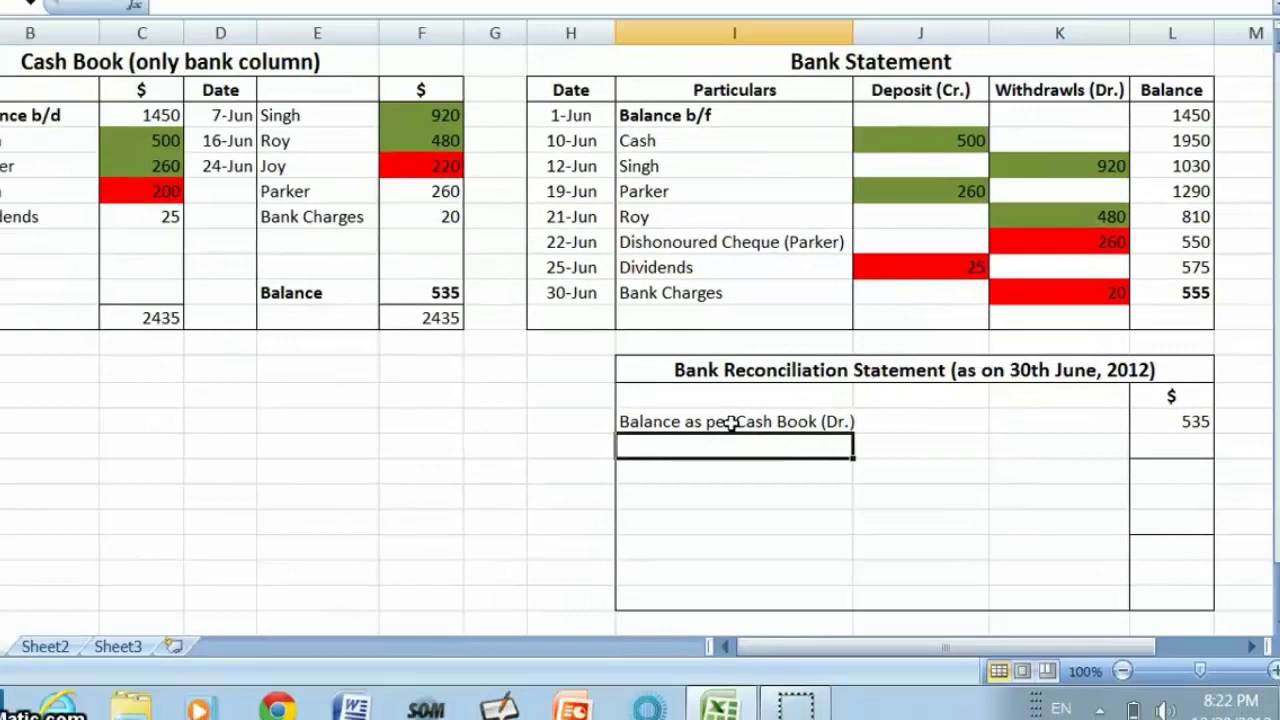
Examine the payee and amount of the cash book's unmatched 24-Jun payment, marked red.
{"action": "left_click", "coordinate": [435, 212]}
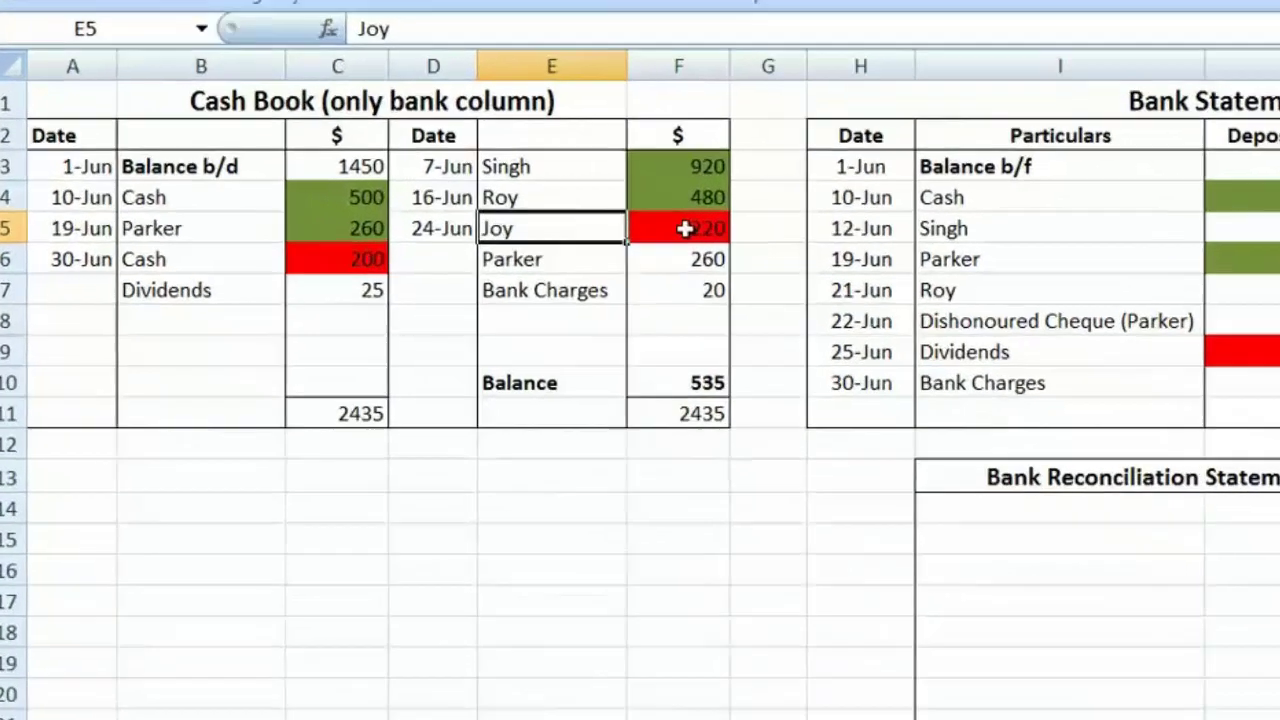
{"action": "left_click", "coordinate": [508, 214]}
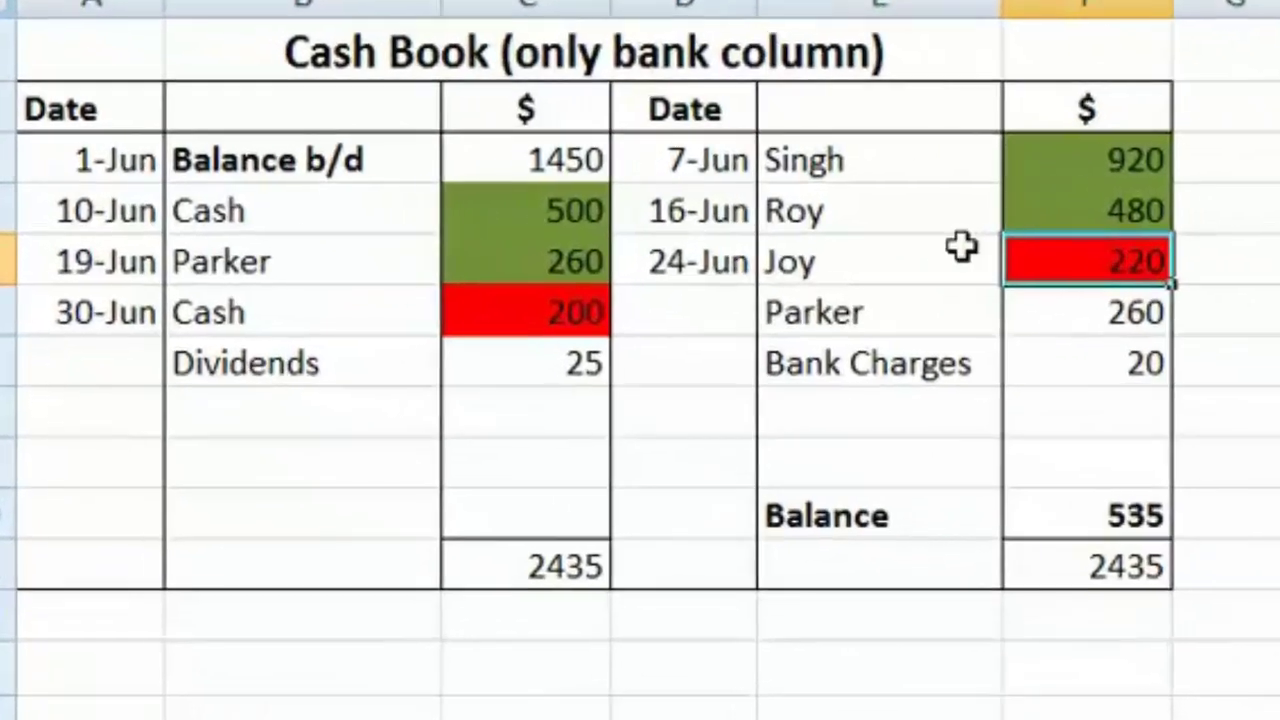
{"action": "left_click", "coordinate": [844, 248]}
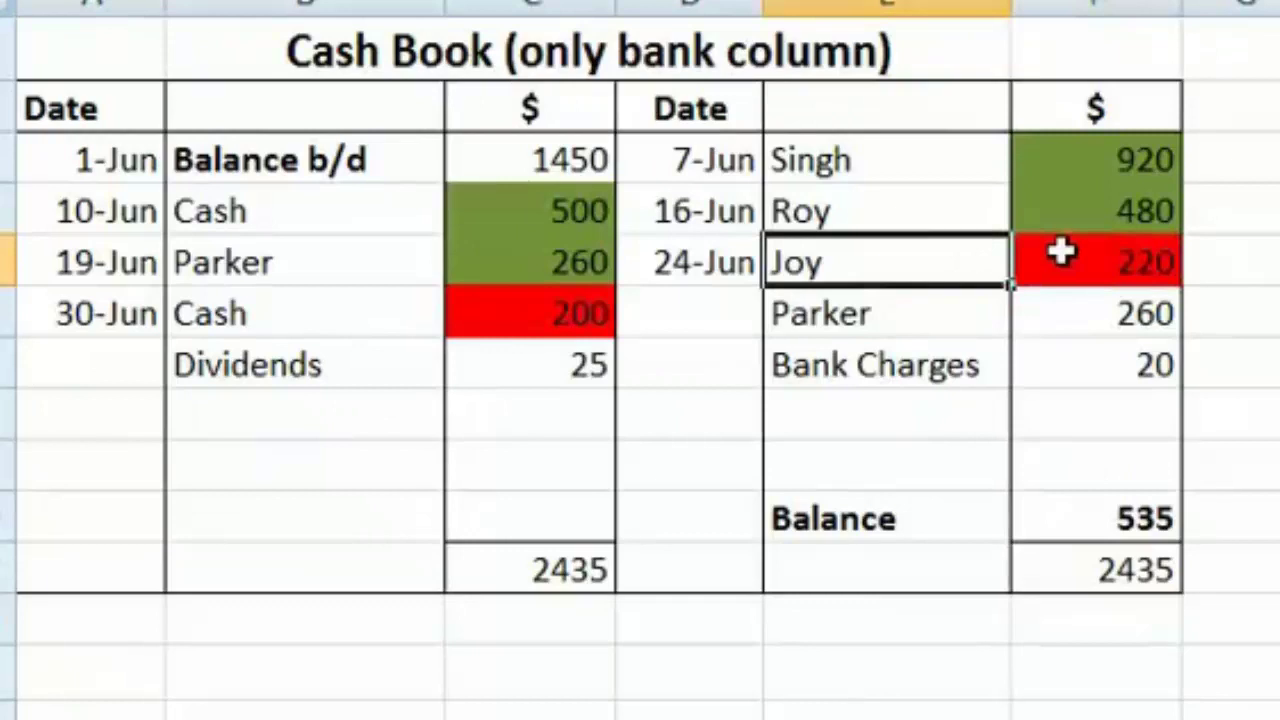
{"action": "left_click", "coordinate": [919, 250]}
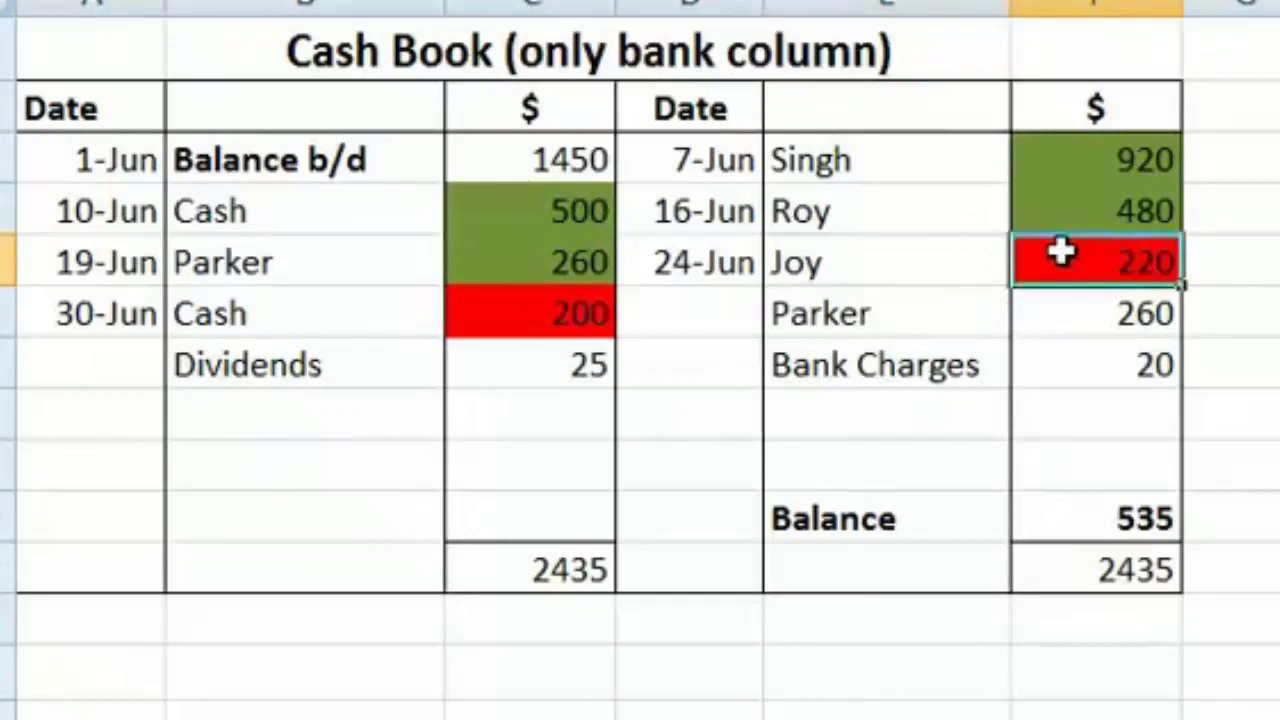
{"action": "left_click", "coordinate": [975, 258]}
{"action": "left_click", "coordinate": [1110, 270]}
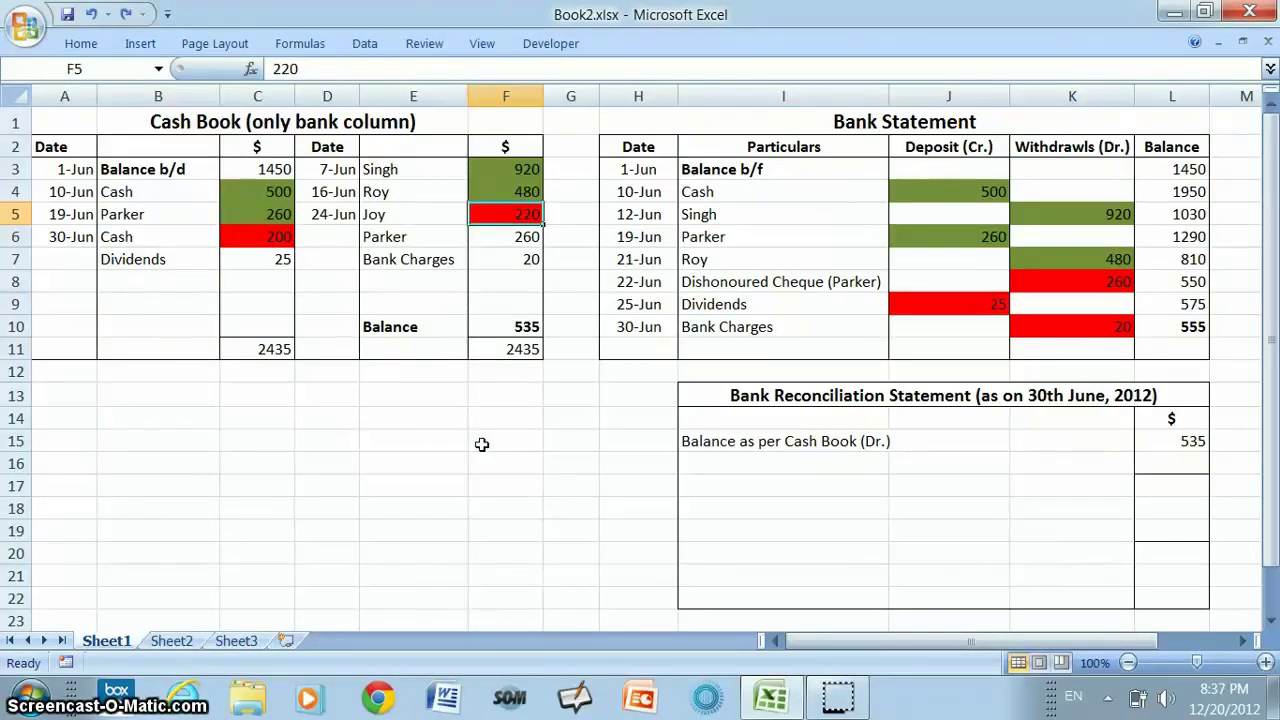
{"action": "key", "text": "Left"}
{"action": "key", "text": "Right"}
Enter 220 in L16 of the bank reconciliation statement, below the cash book balance, for the unmatched 24-Jun payment.
{"action": "left_click", "coordinate": [1170, 467]}
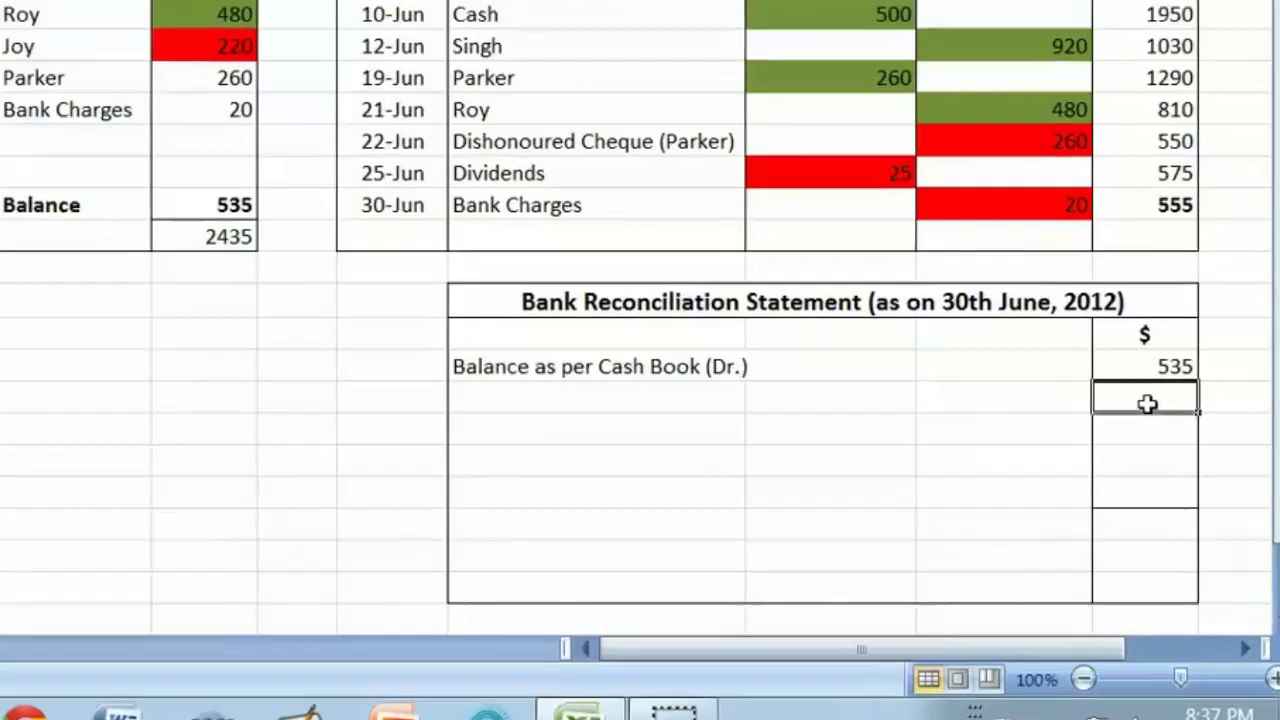
{"action": "type", "text": "220"}
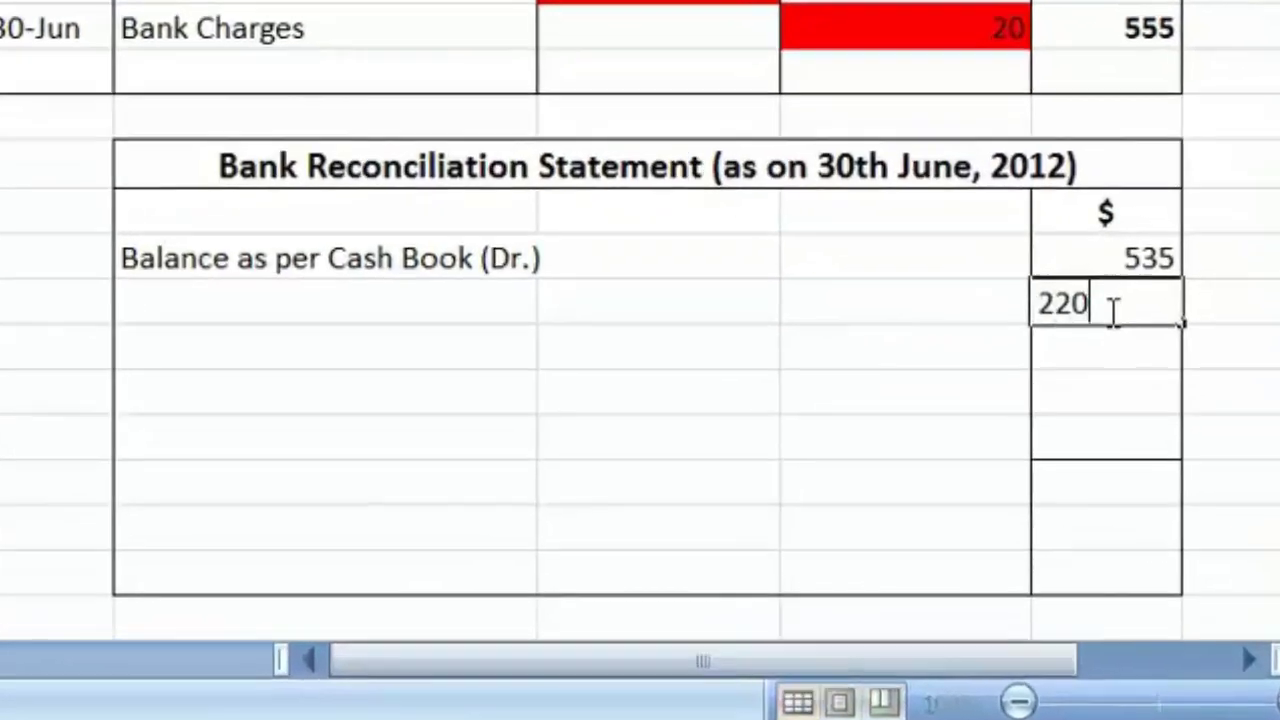
{"action": "key", "text": "Return"}
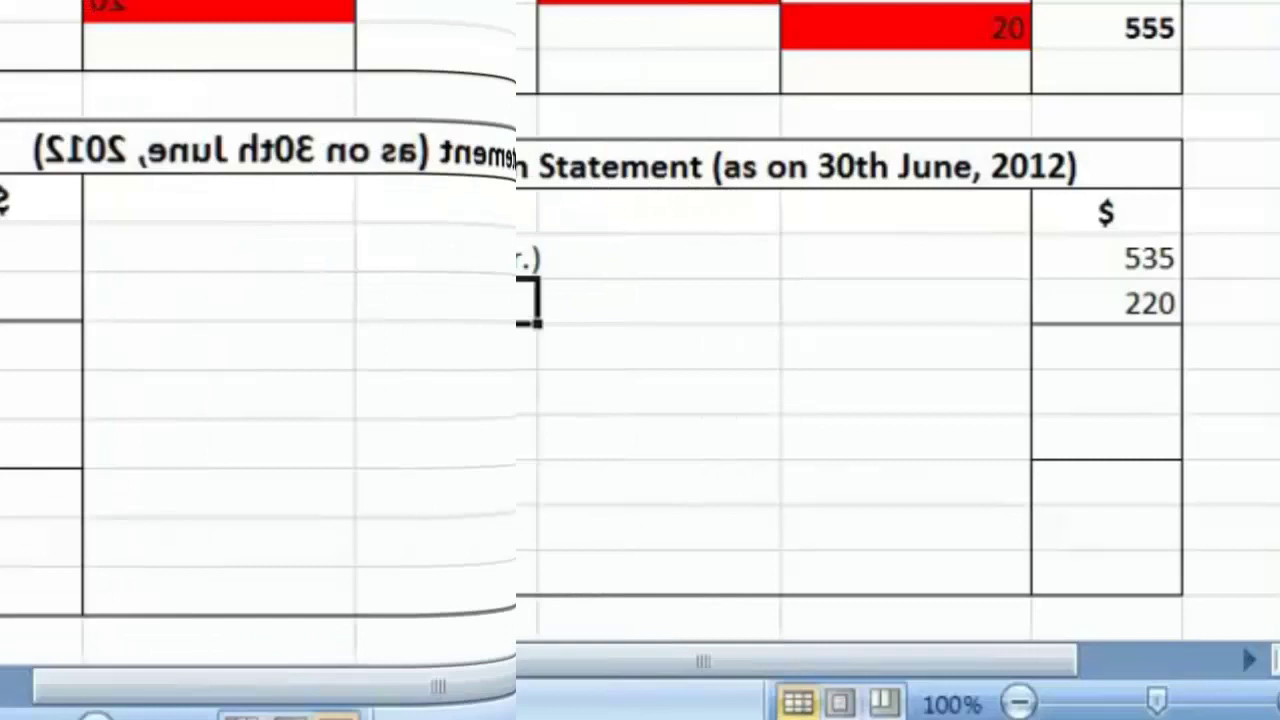
Label the amount in row 16 "Add: Cheque issued but not presented for payment" in I16.
{"action": "type", "text": "A"}
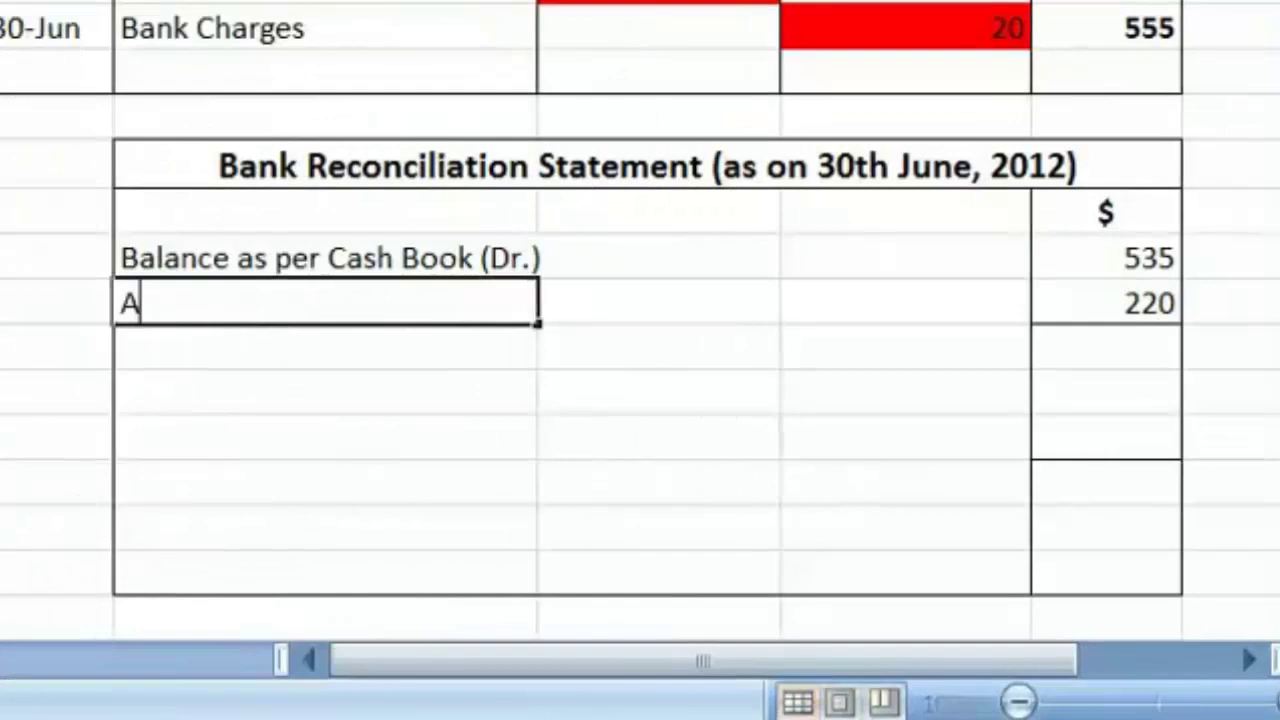
{"action": "type", "text": "dd"}
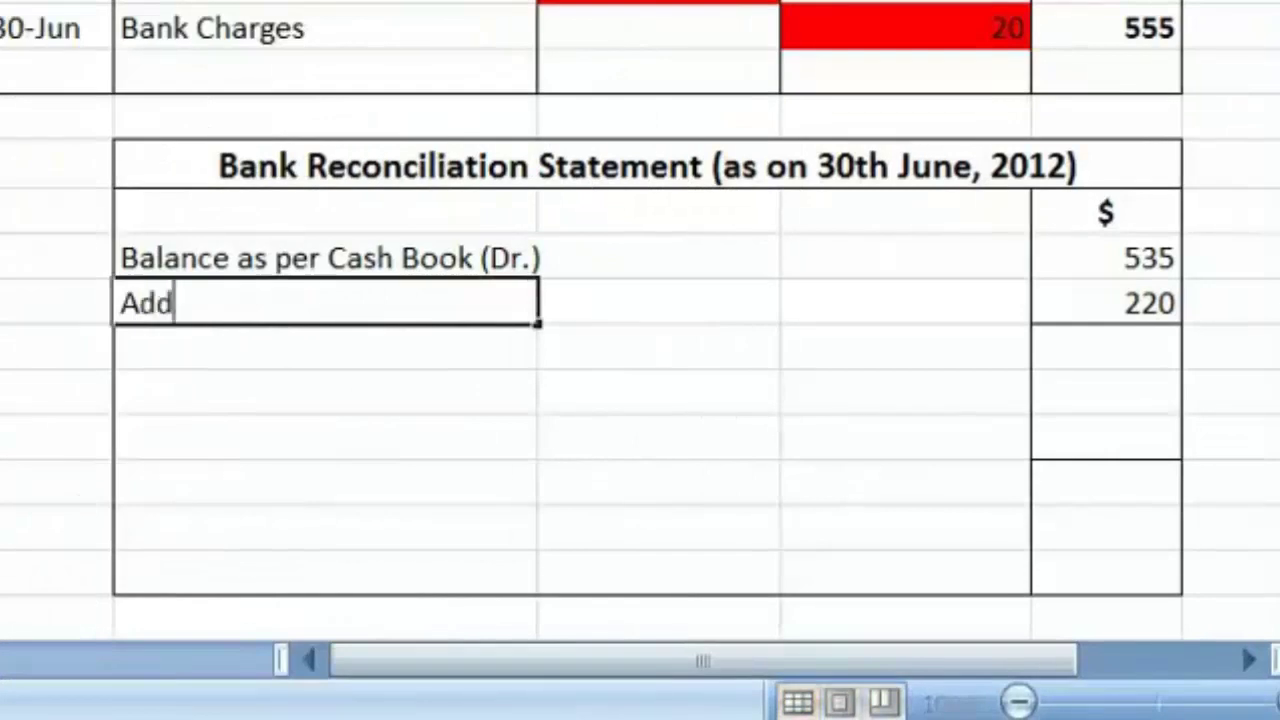
{"action": "type", "text": ": C"}
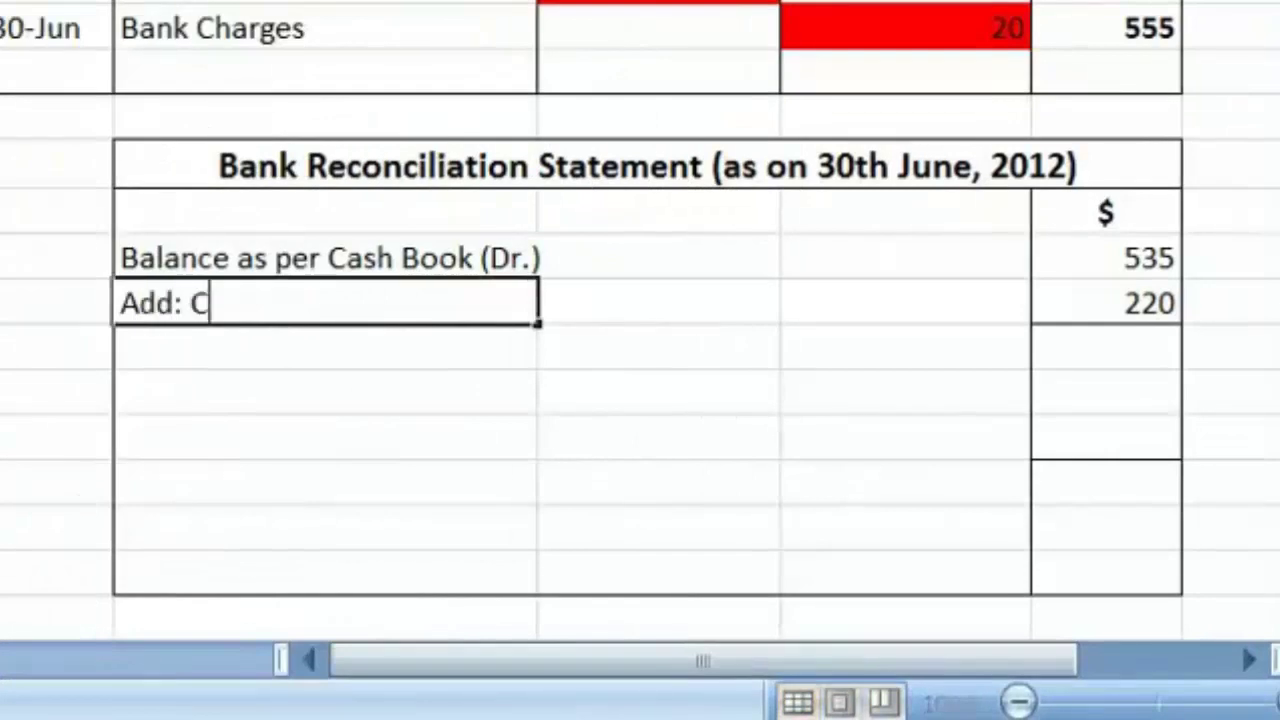
{"action": "type", "text": "C"}
{"action": "key", "text": "BackSpace"}
{"action": "type", "text": "he"}
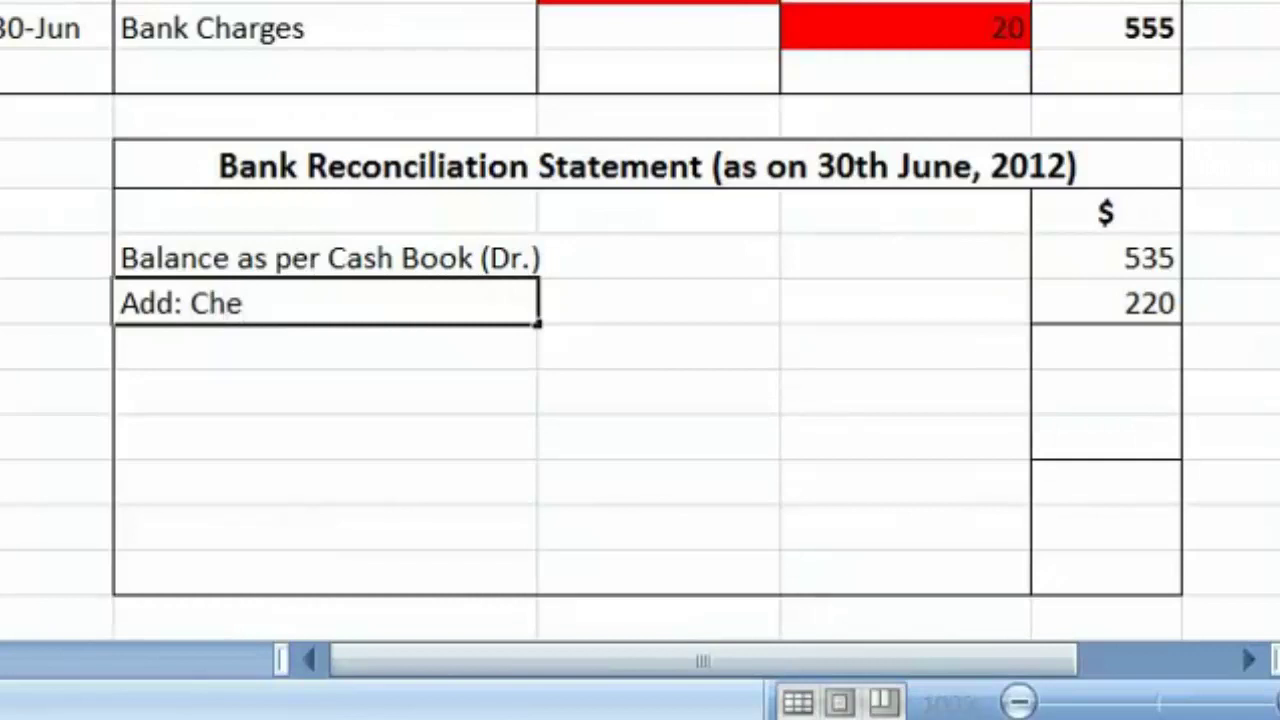
{"action": "type", "text": "que iss"}
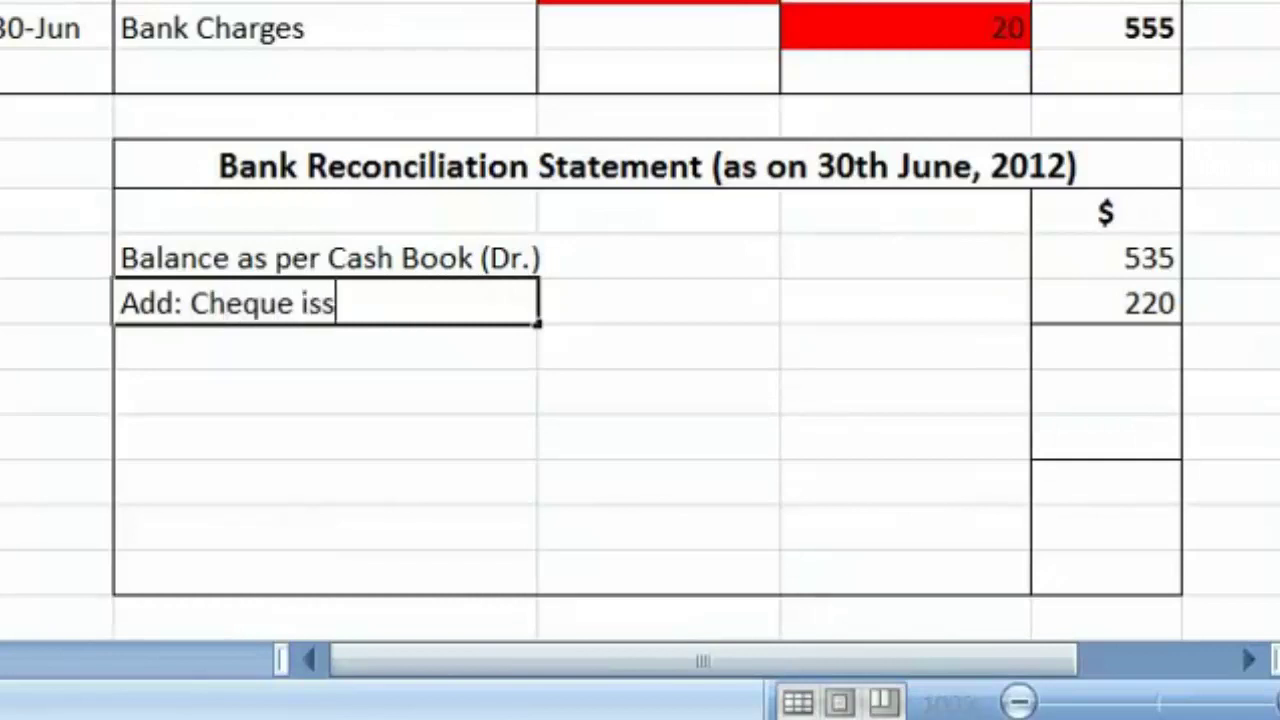
{"action": "type", "text": "ued but"}
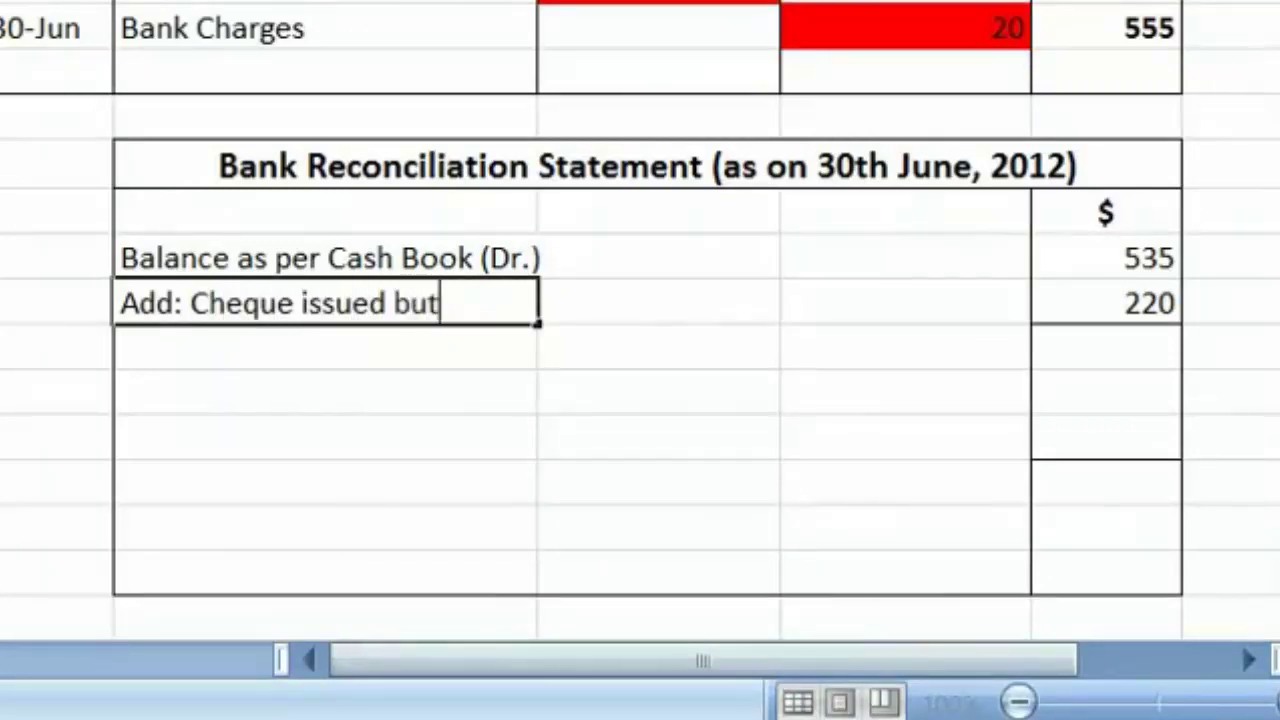
{"action": "type", "text": " not p"}
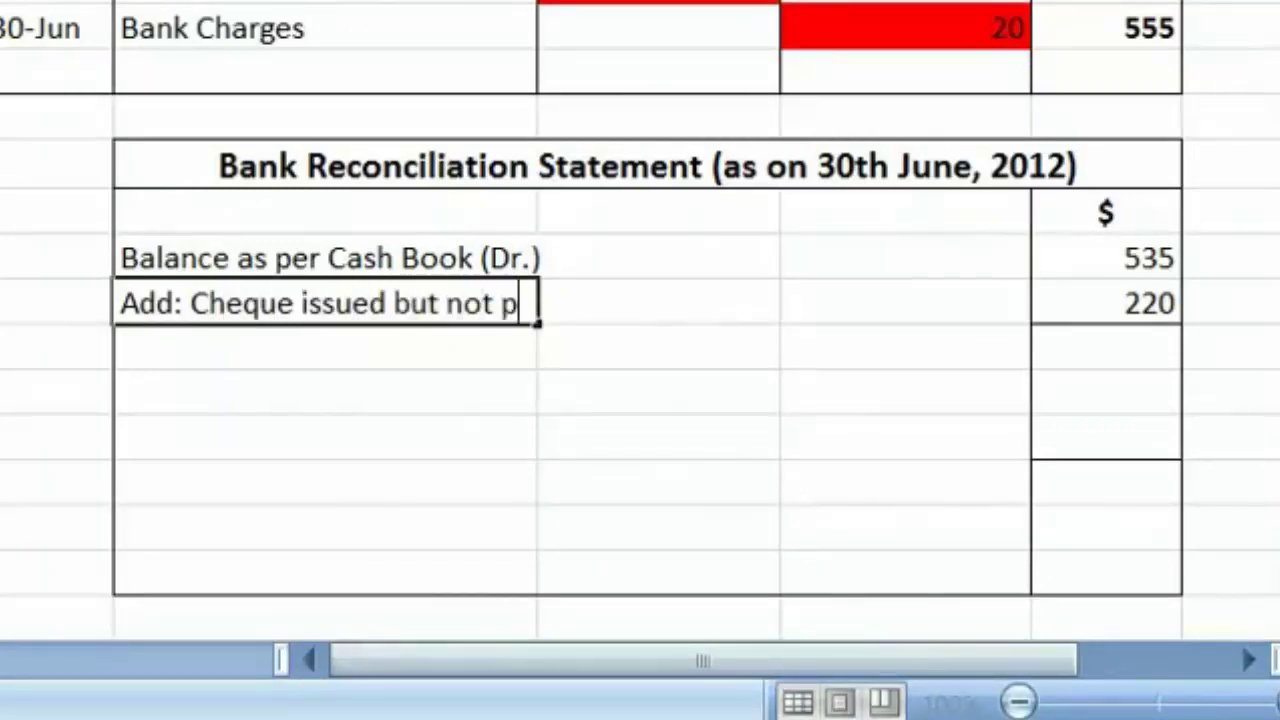
{"action": "type", "text": "resented"}
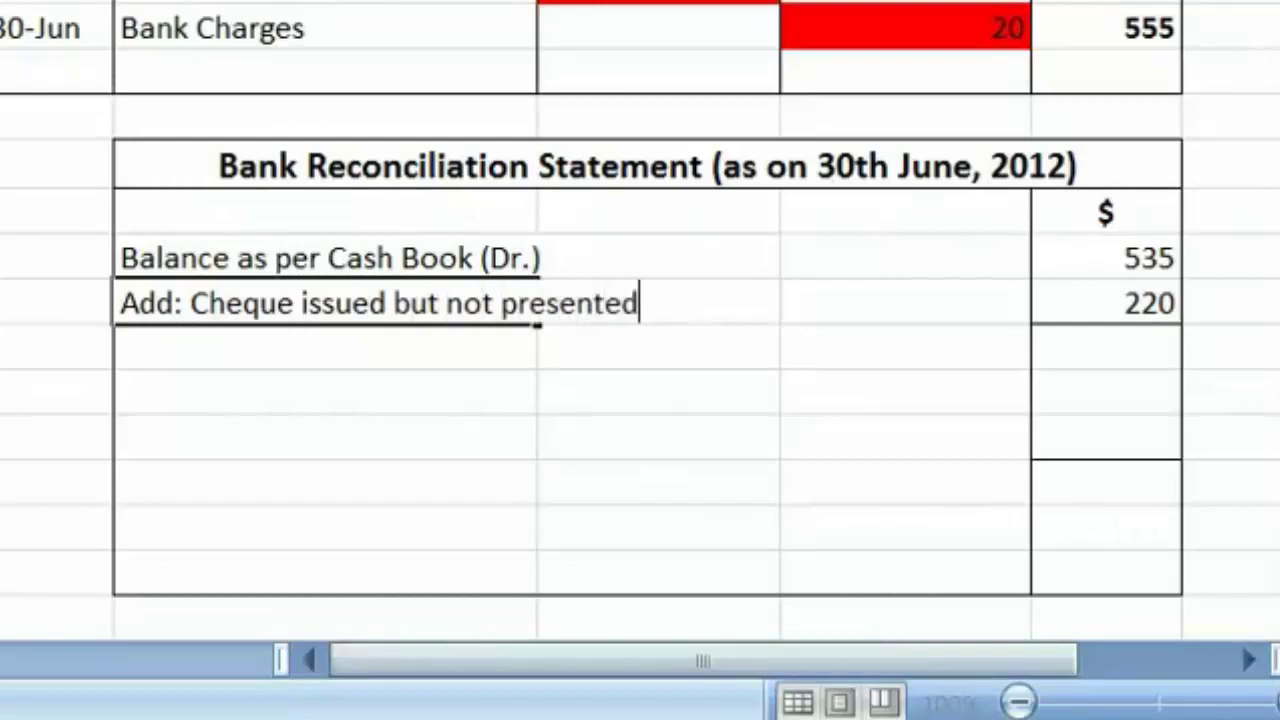
{"action": "type", "text": " for pay"}
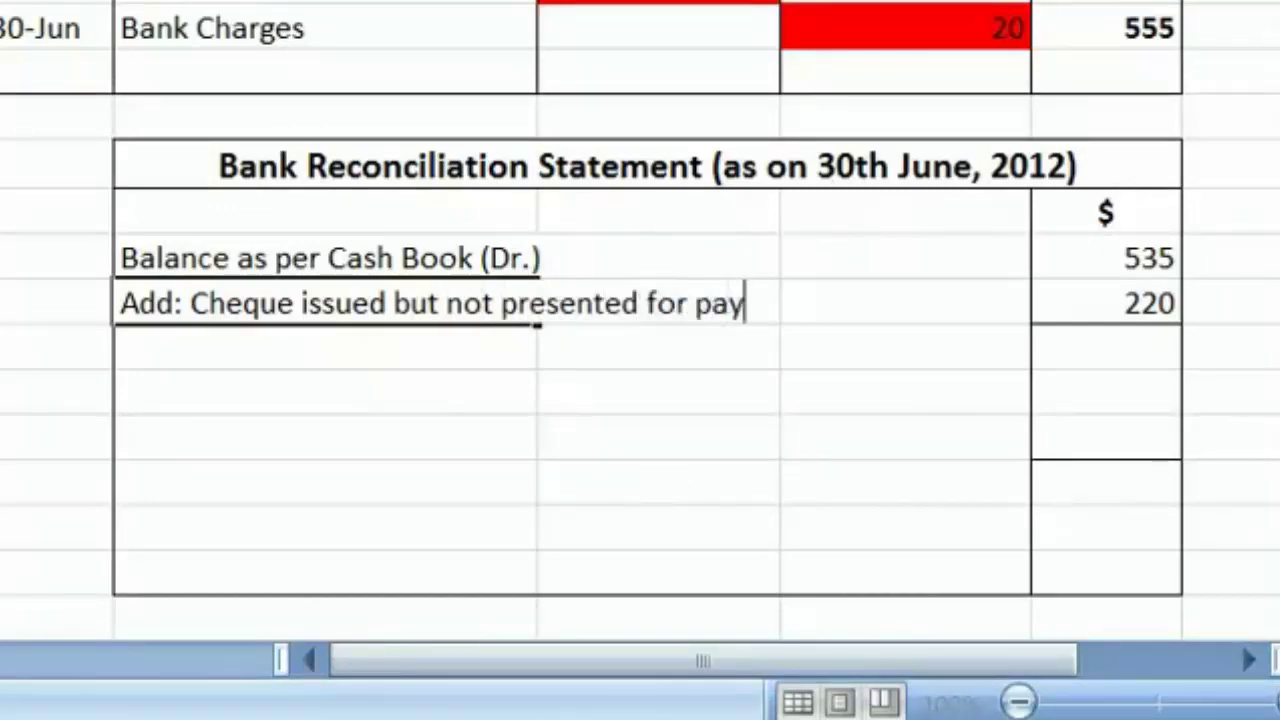
{"action": "type", "text": "ment"}
{"action": "key", "text": "Return"}
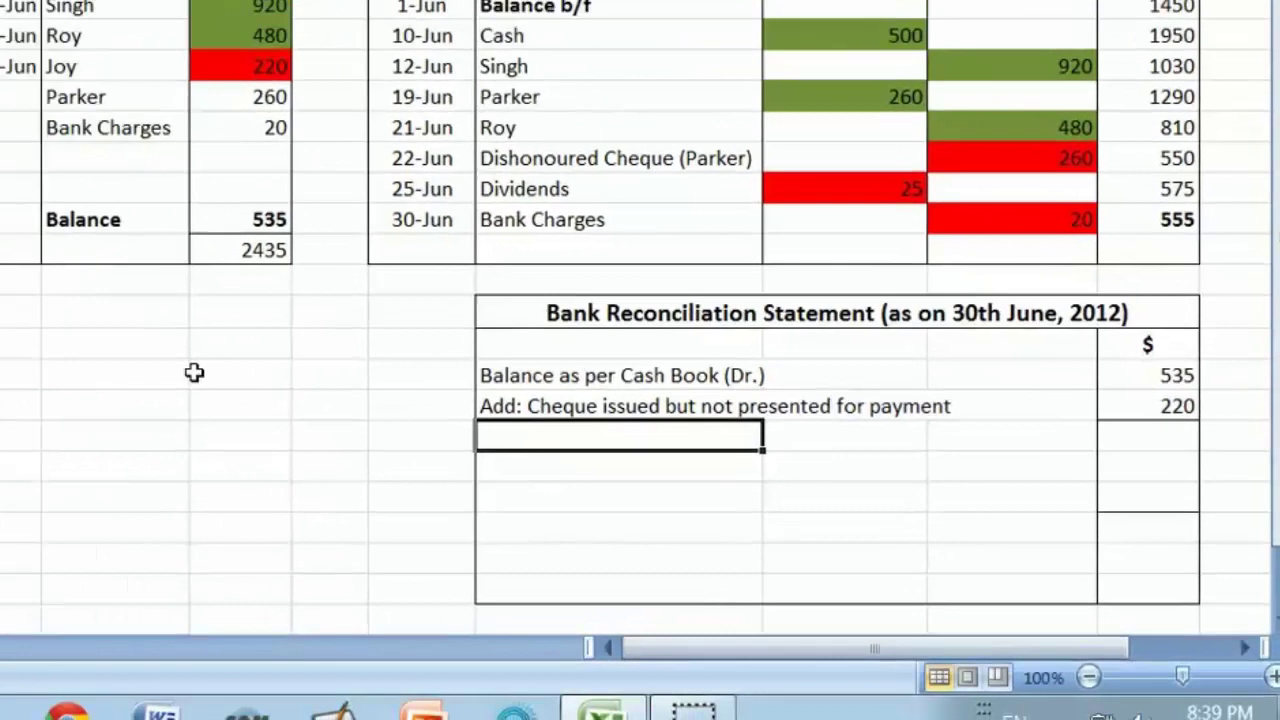
Enter the subtotal 755 in L17, below the cash book balance and the added cheque.
{"action": "left_click", "coordinate": [1122, 383]}
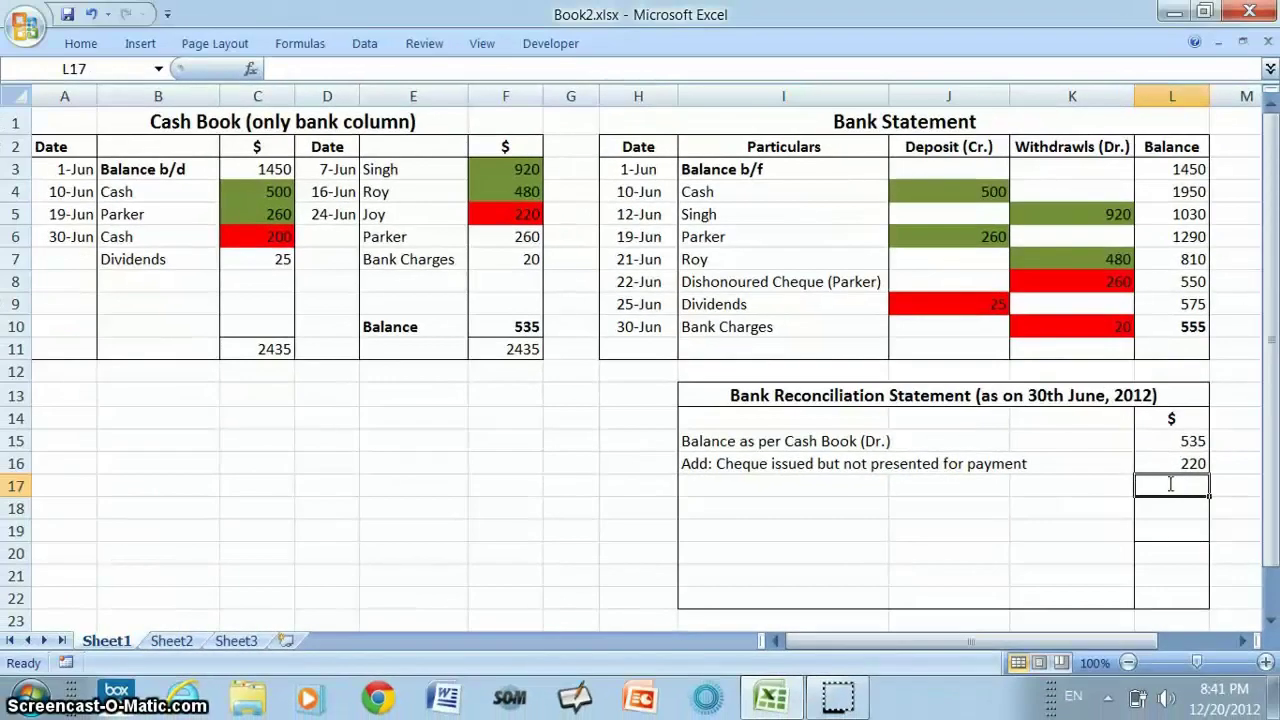
{"action": "type", "text": "7"}
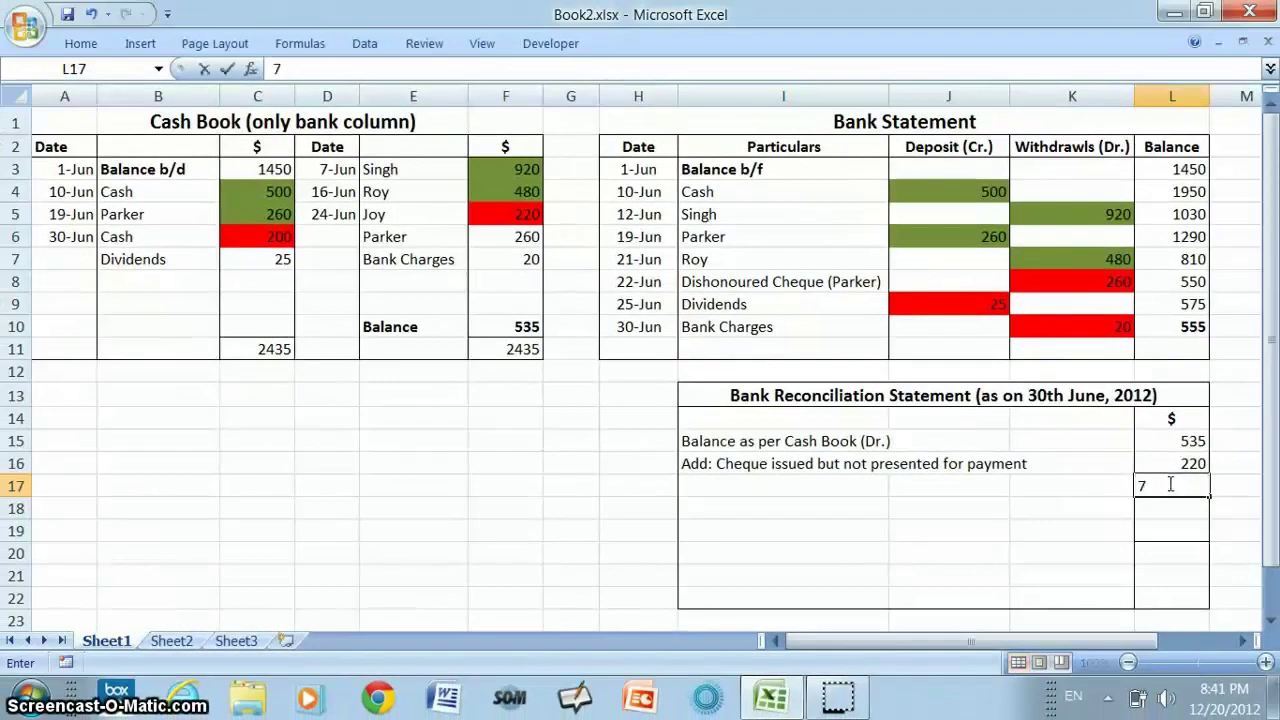
{"action": "type", "text": "55"}
{"action": "key", "text": "Return"}
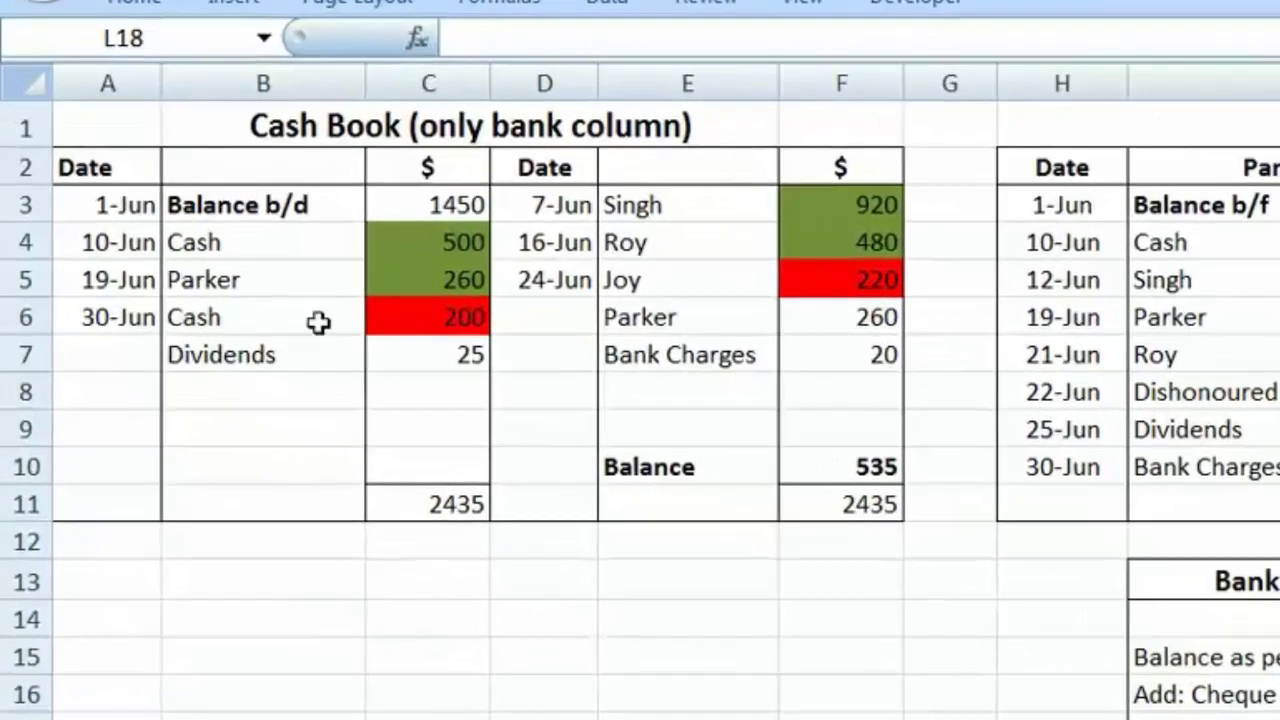
Check the cash book's unmatched 30-Jun Cash receipt, marked red, and enter its amount of 200 in L18 of the reconciliation statement.
{"action": "left_click", "coordinate": [286, 296]}
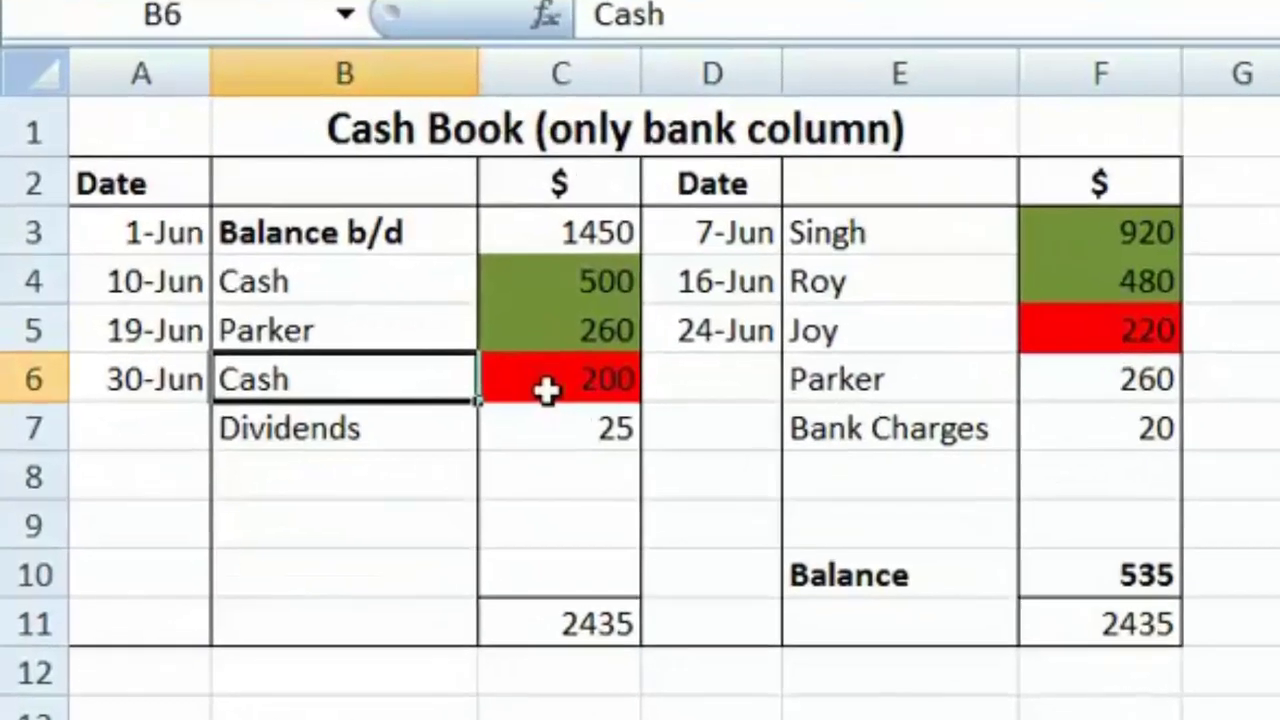
{"action": "left_click", "coordinate": [547, 392]}
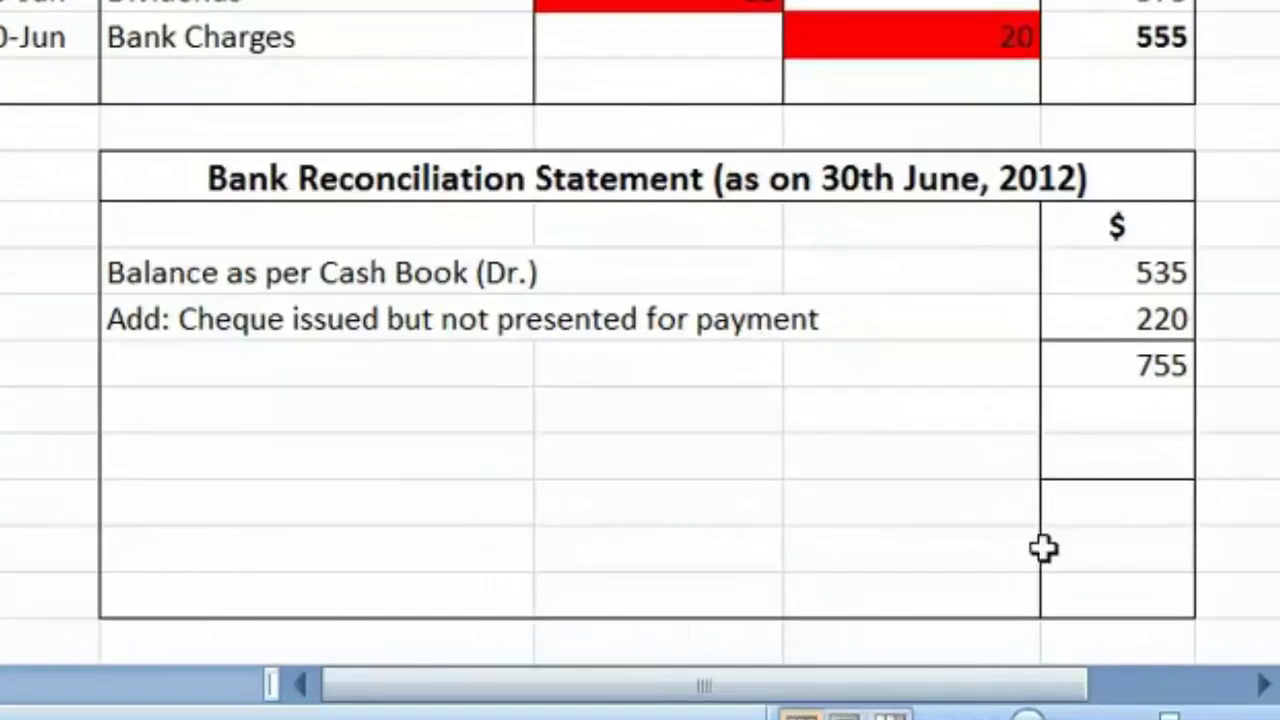
{"action": "left_click", "coordinate": [1130, 426]}
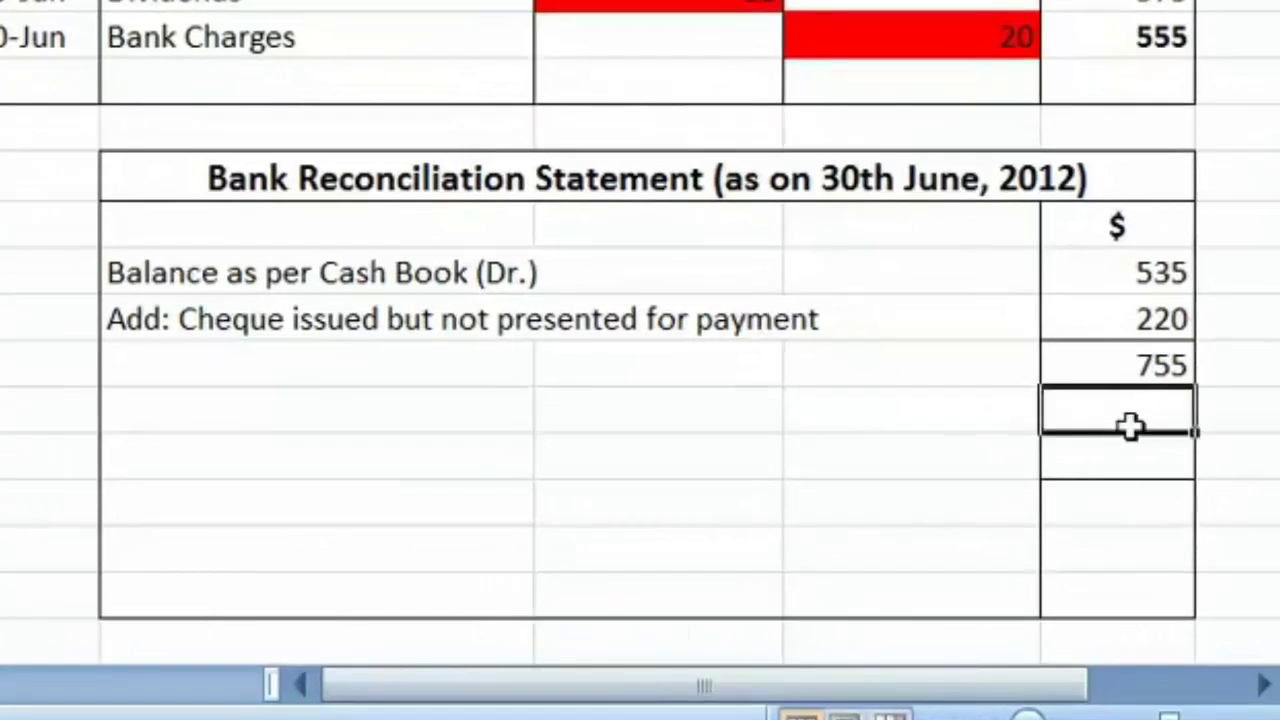
{"action": "type", "text": "200"}
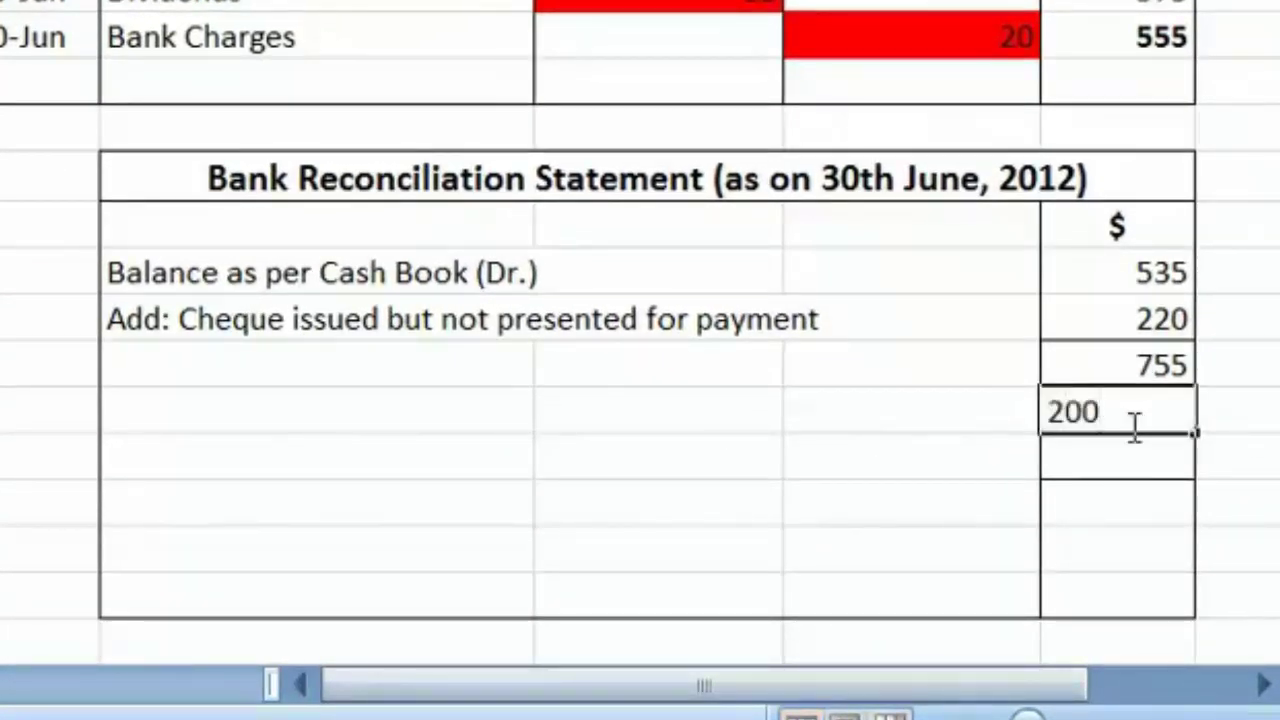
{"action": "key", "text": "Return"}
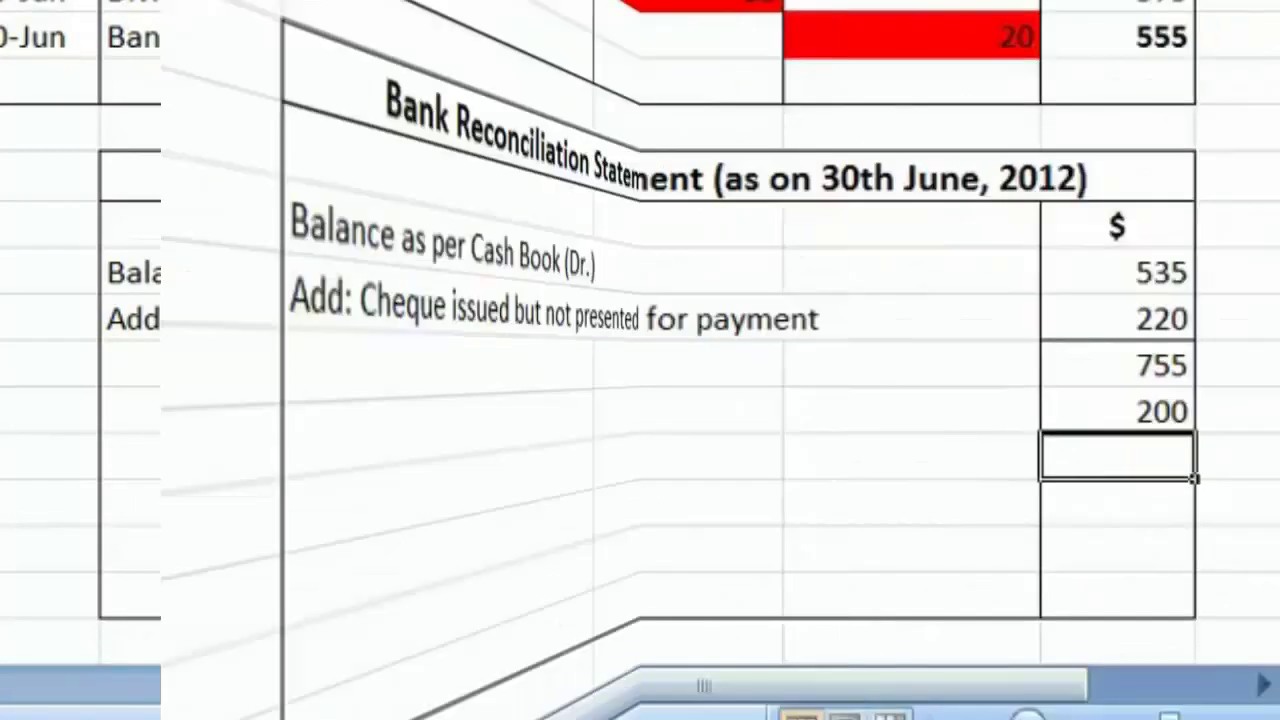
Label the amount in row 18 "Less: Cash deposited into the bank but not credited by the bank" in I18.
{"action": "left_click", "coordinate": [1118, 407]}
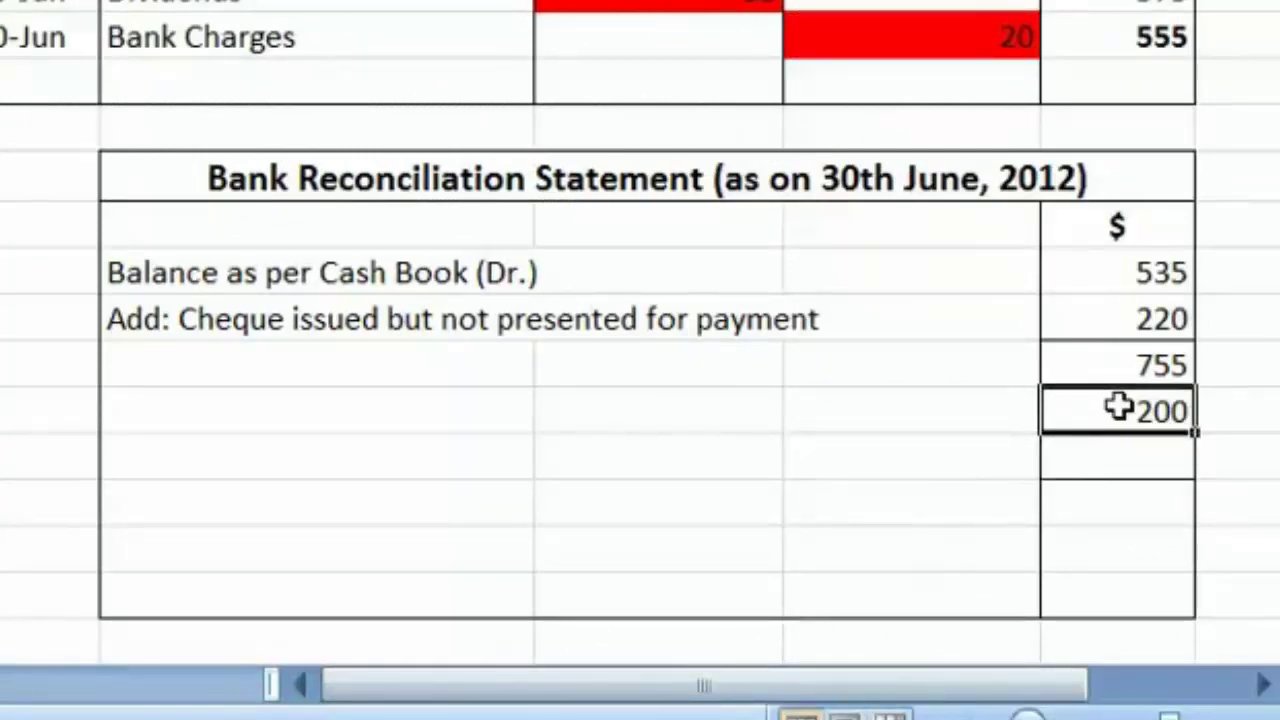
{"action": "key", "text": "Left"}
{"action": "key", "text": "Left"}
{"action": "key", "text": "Left"}
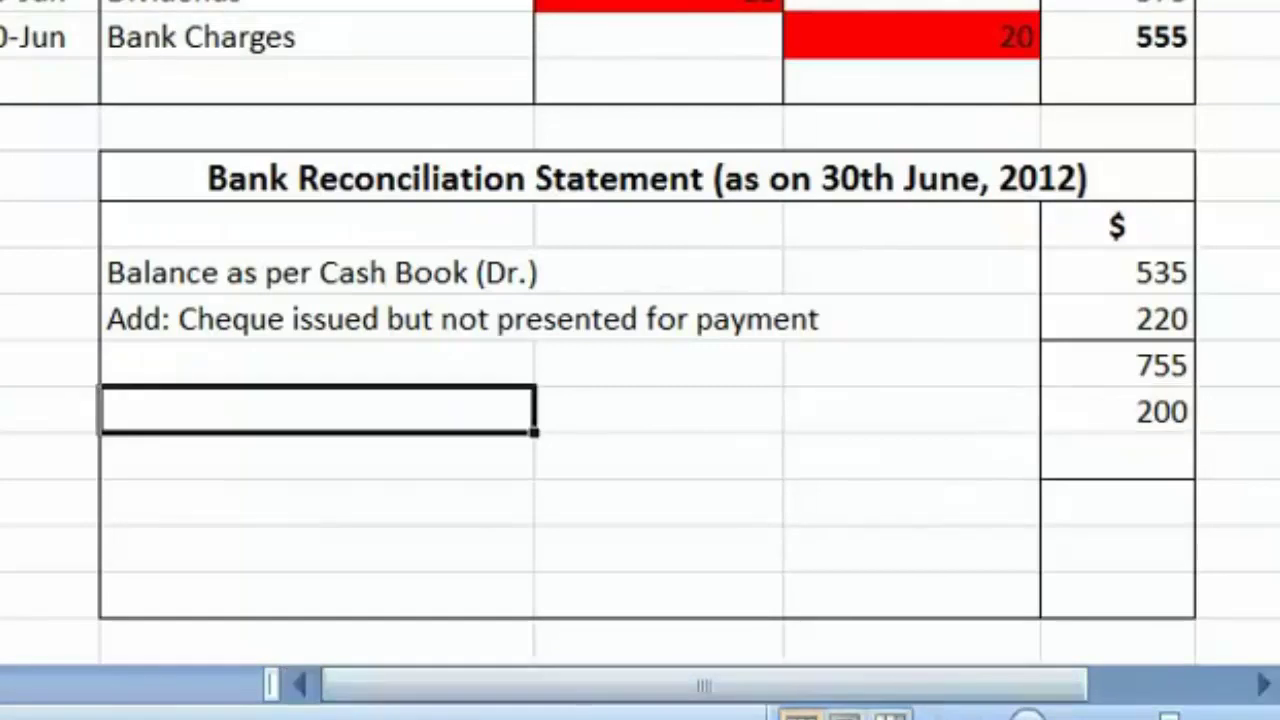
{"action": "type", "text": "Less"}
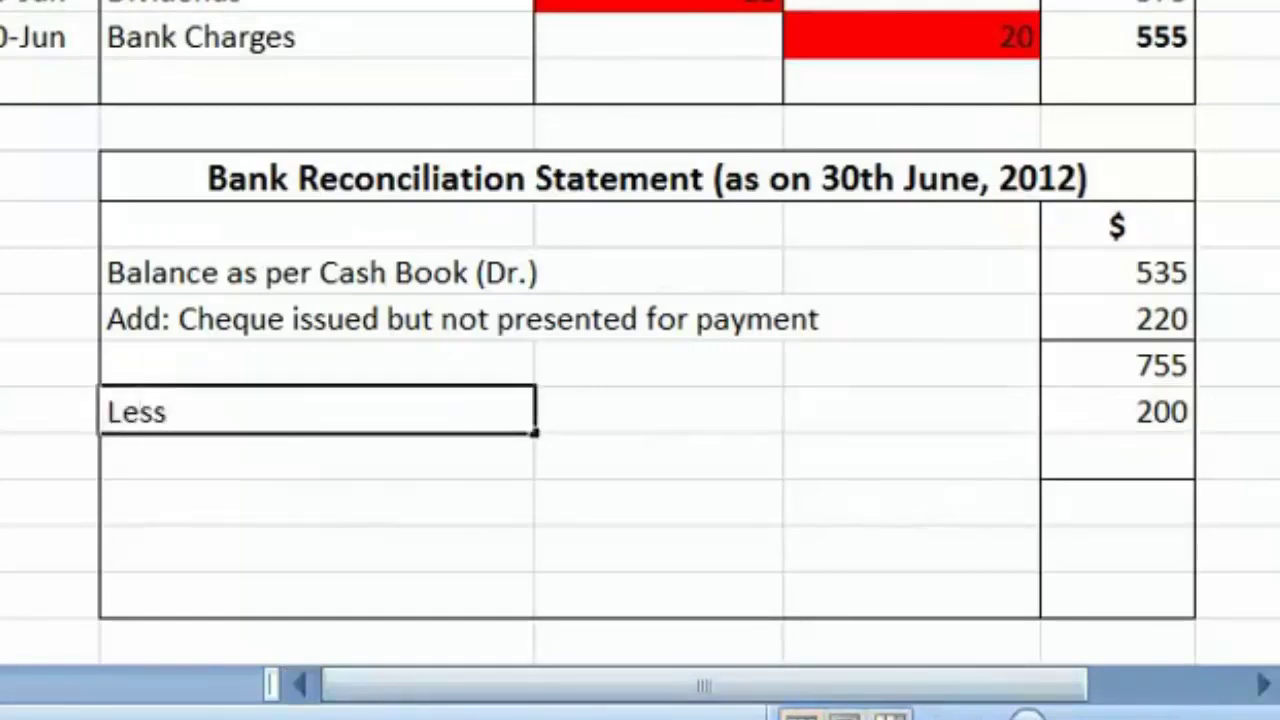
{"action": "type", "text": ": Cash"}
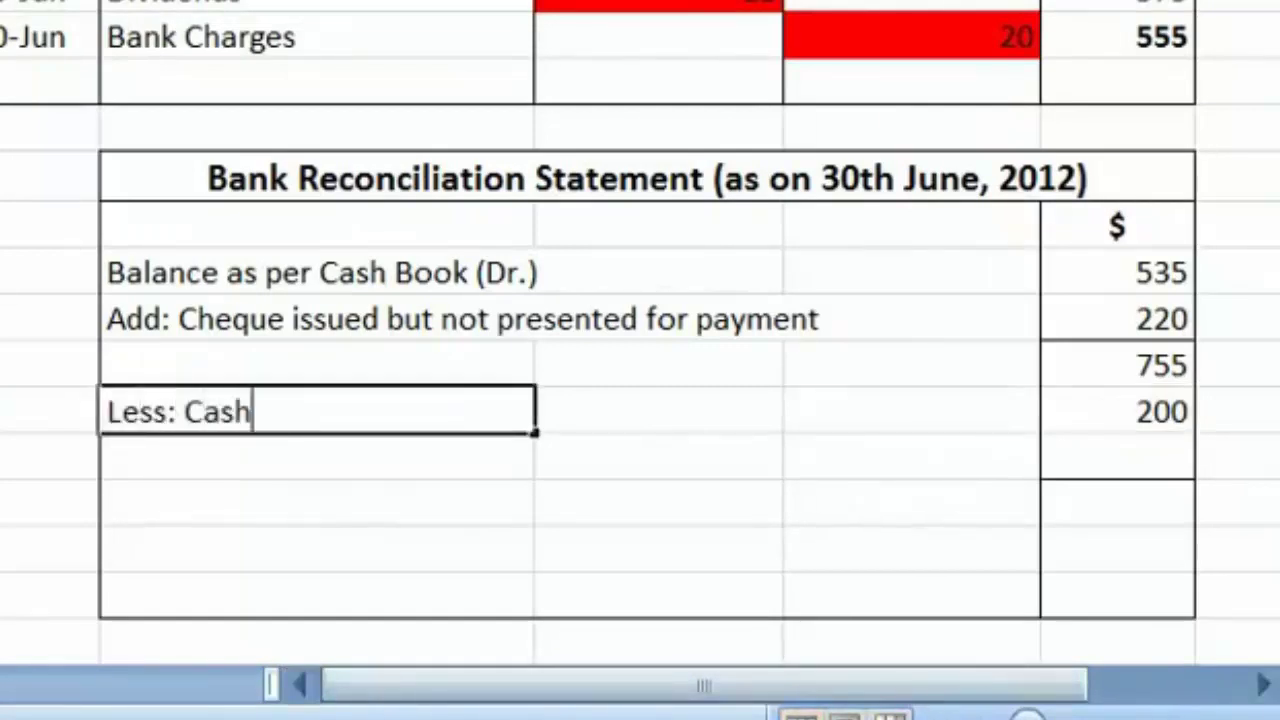
{"action": "type", "text": " deposi"}
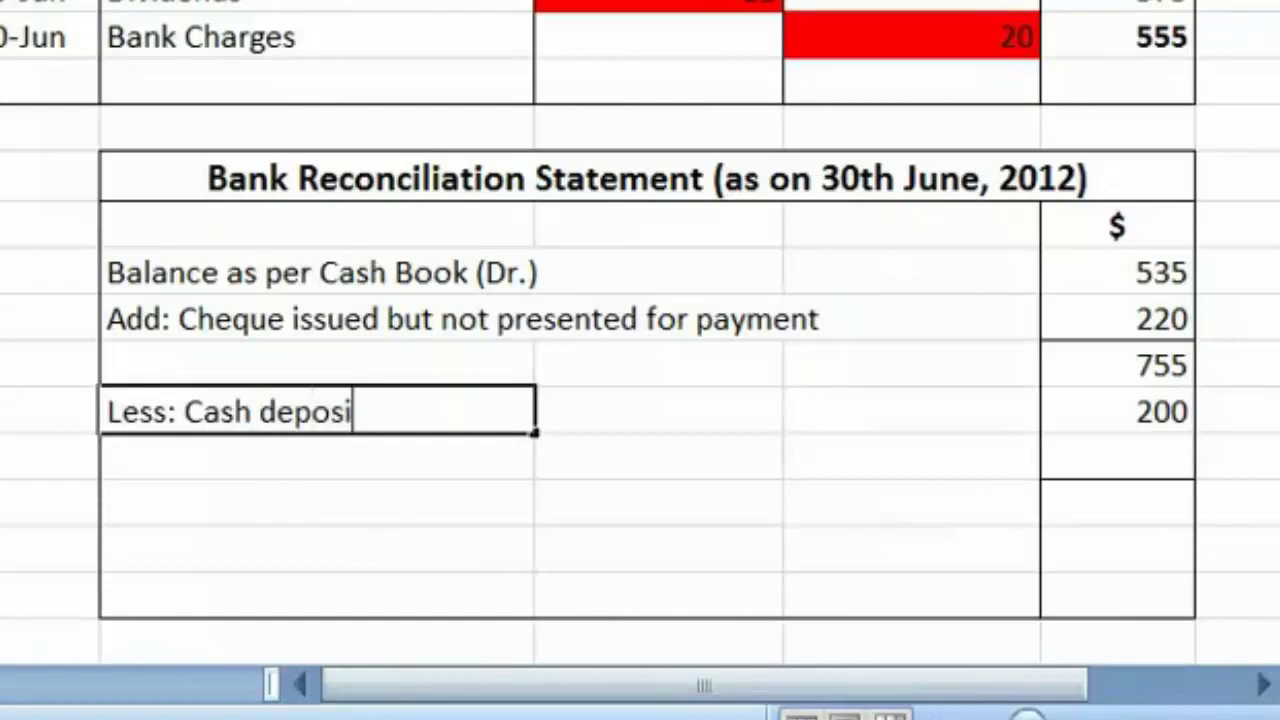
{"action": "type", "text": "ted int"}
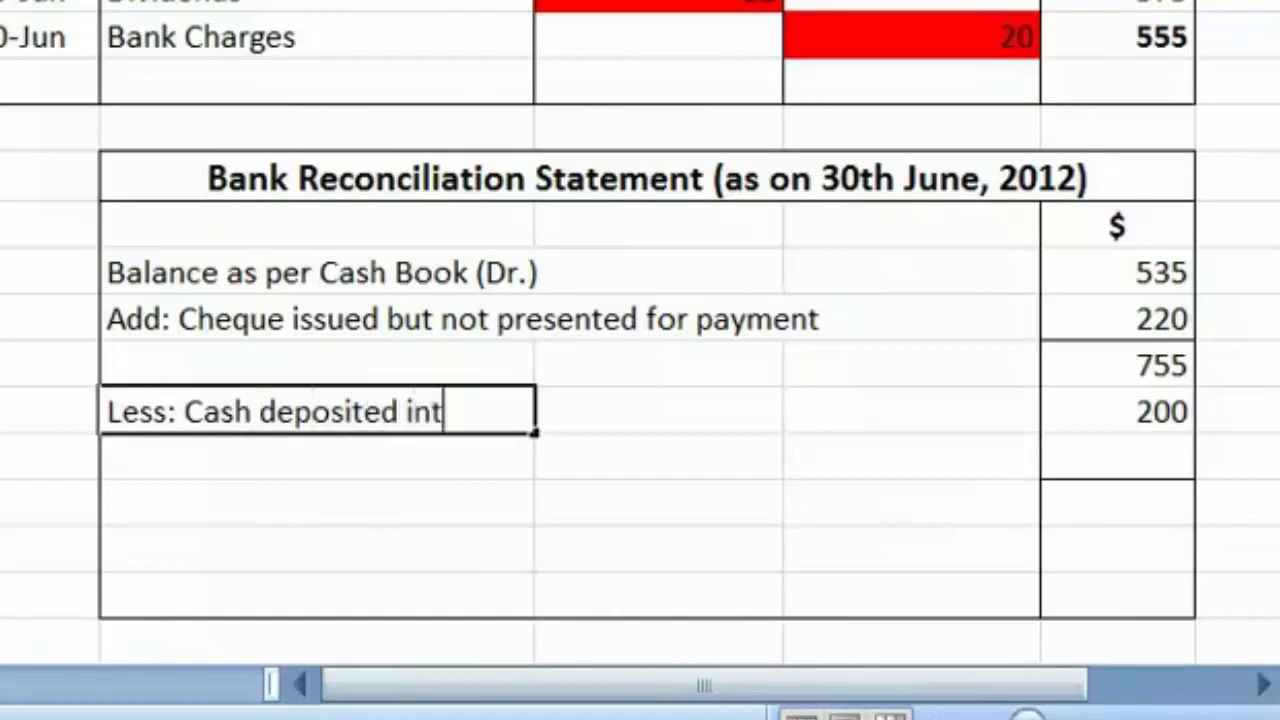
{"action": "type", "text": "o the b"}
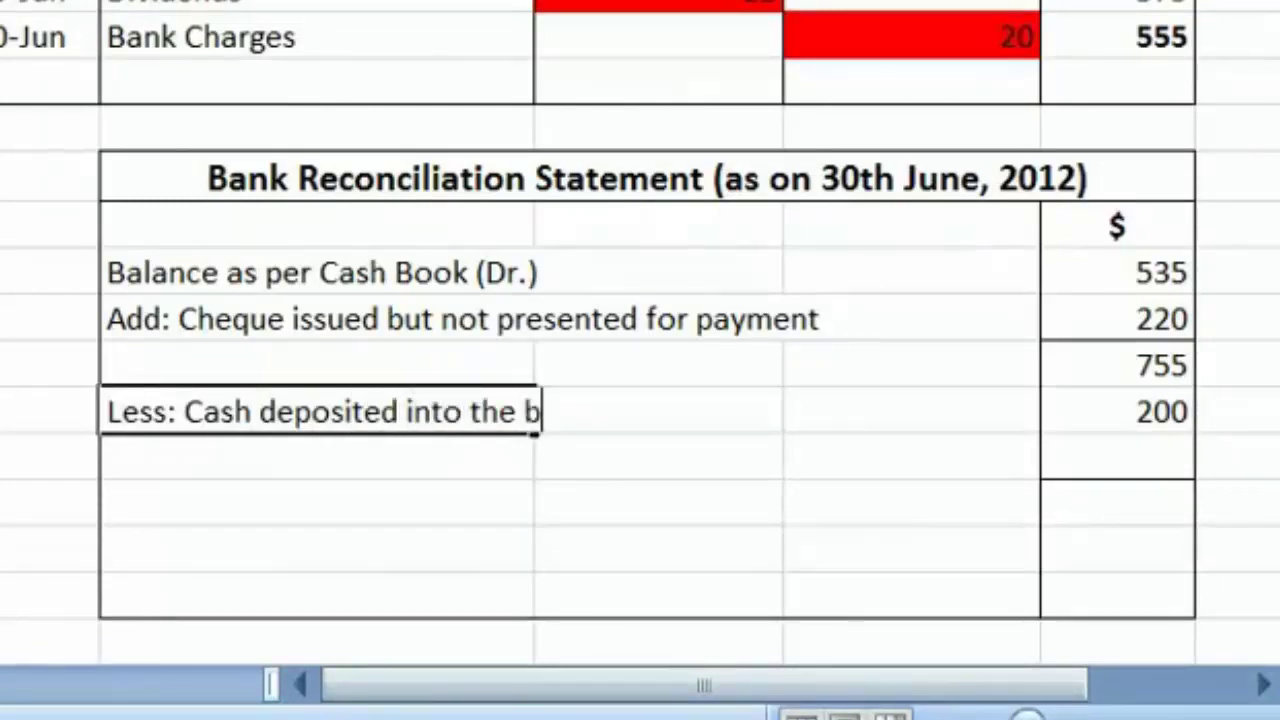
{"action": "type", "text": "ank but "}
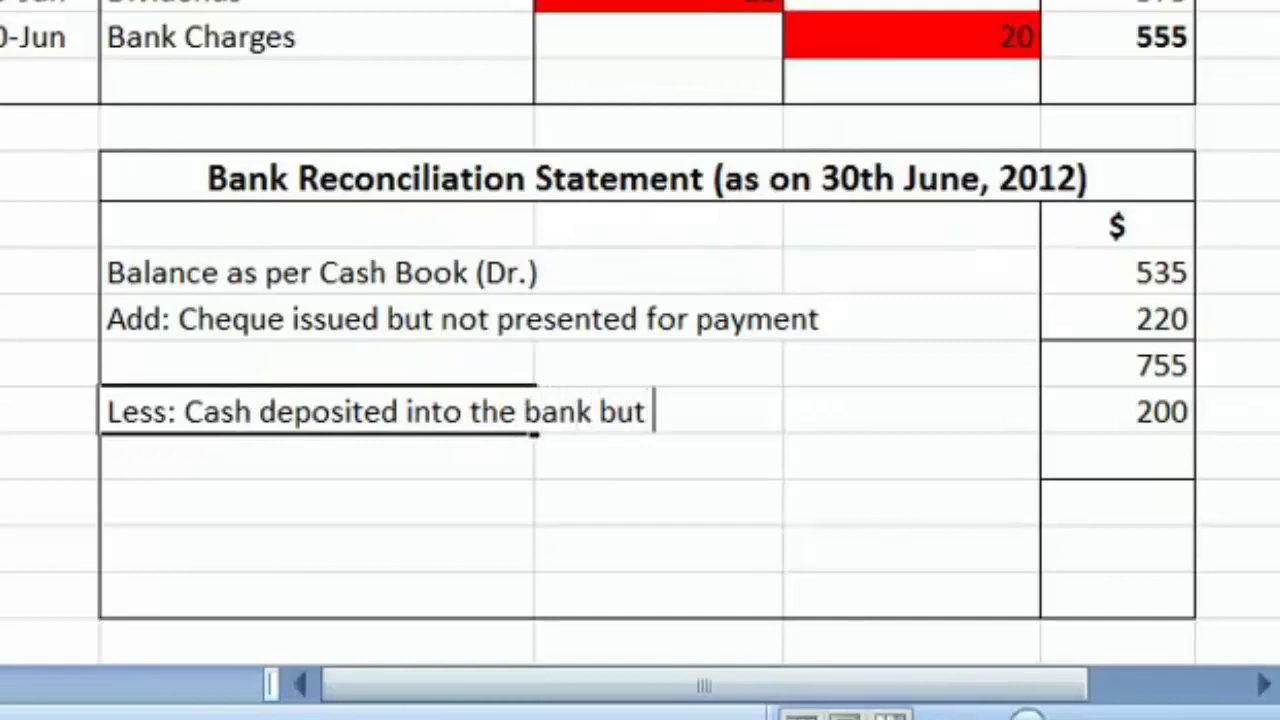
{"action": "type", "text": "not cred"}
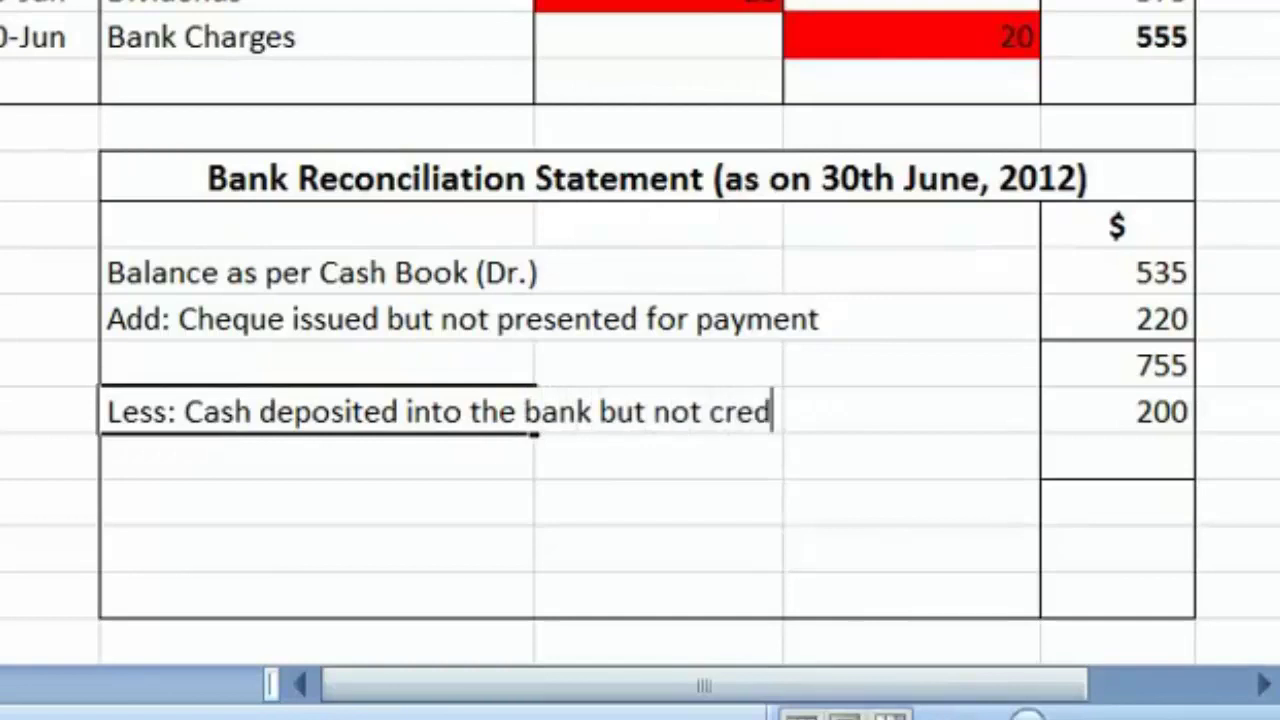
{"action": "type", "text": "ited "}
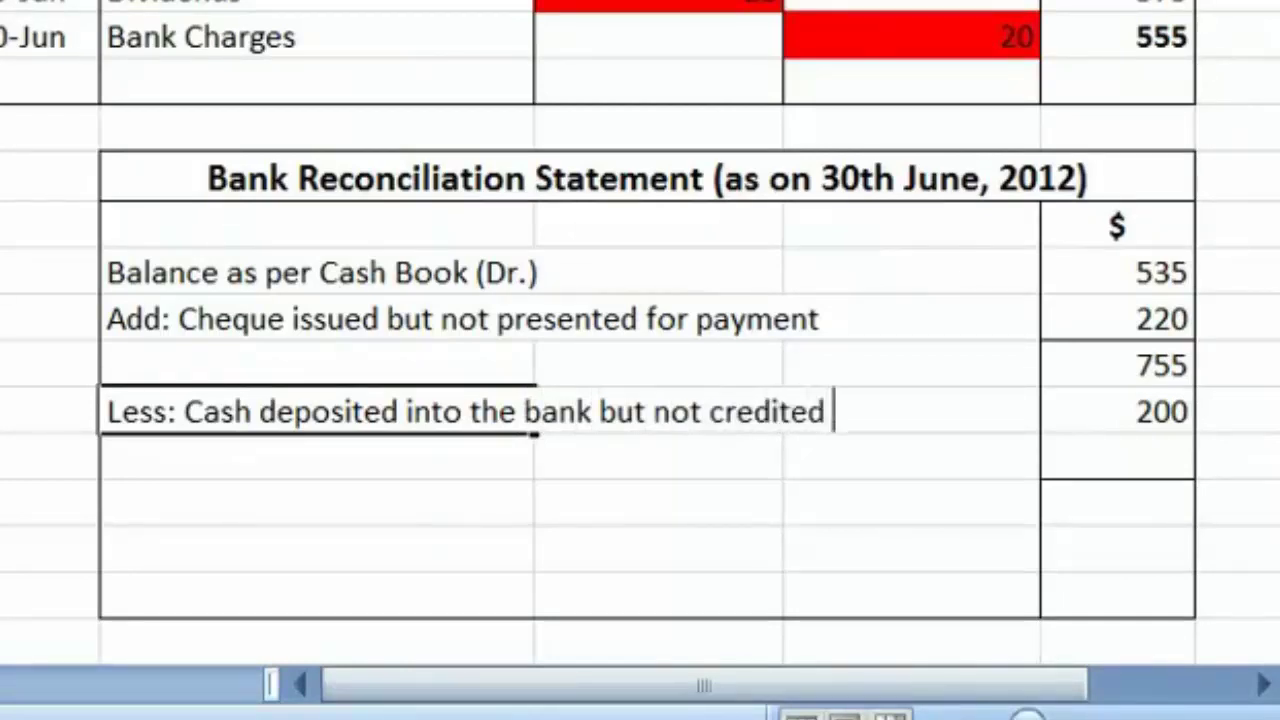
{"action": "type", "text": "by the a"}
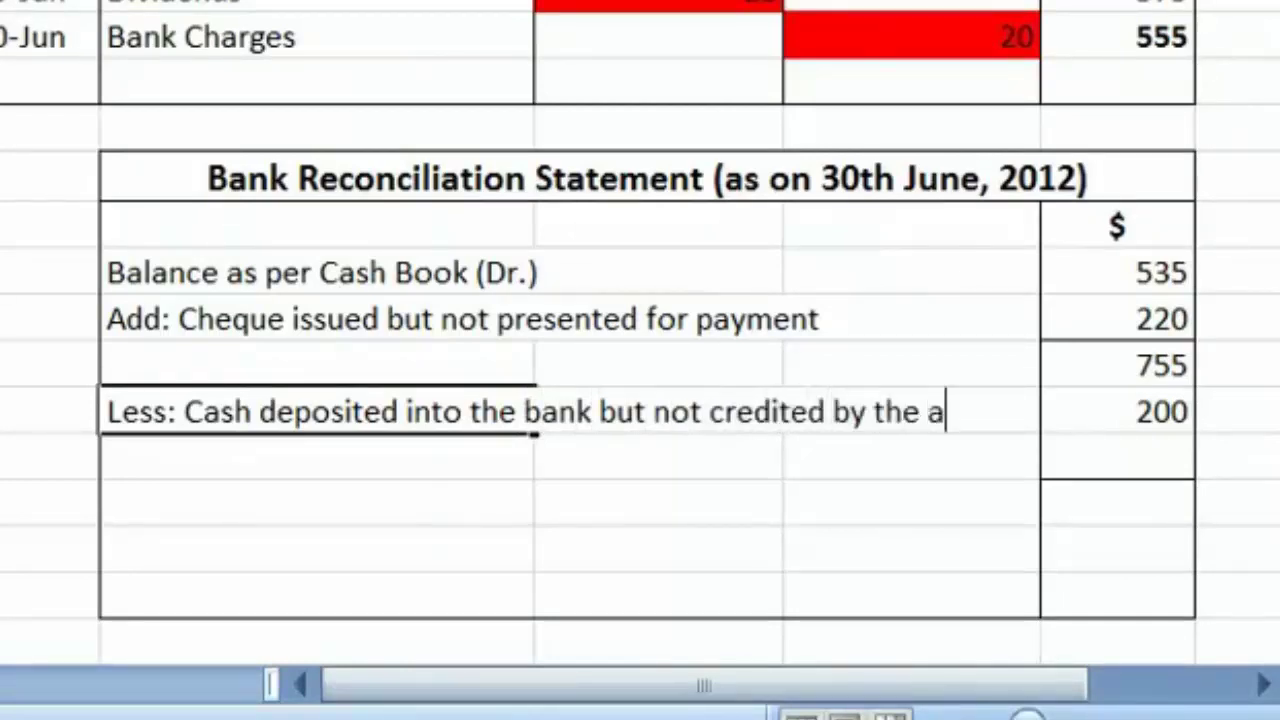
{"action": "type", "text": "b"}
{"action": "key", "text": "BackSpace"}
{"action": "key", "text": "BackSpace"}
{"action": "type", "text": "bank"}
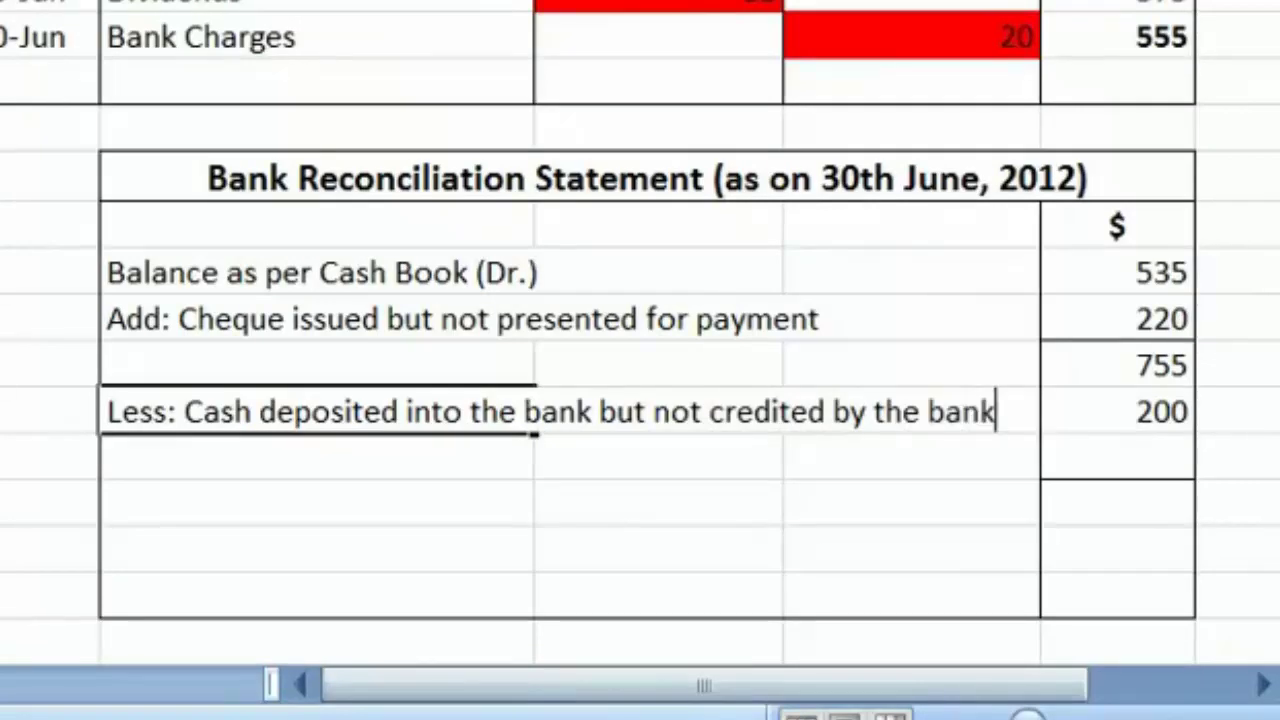
{"action": "key", "text": "Return"}
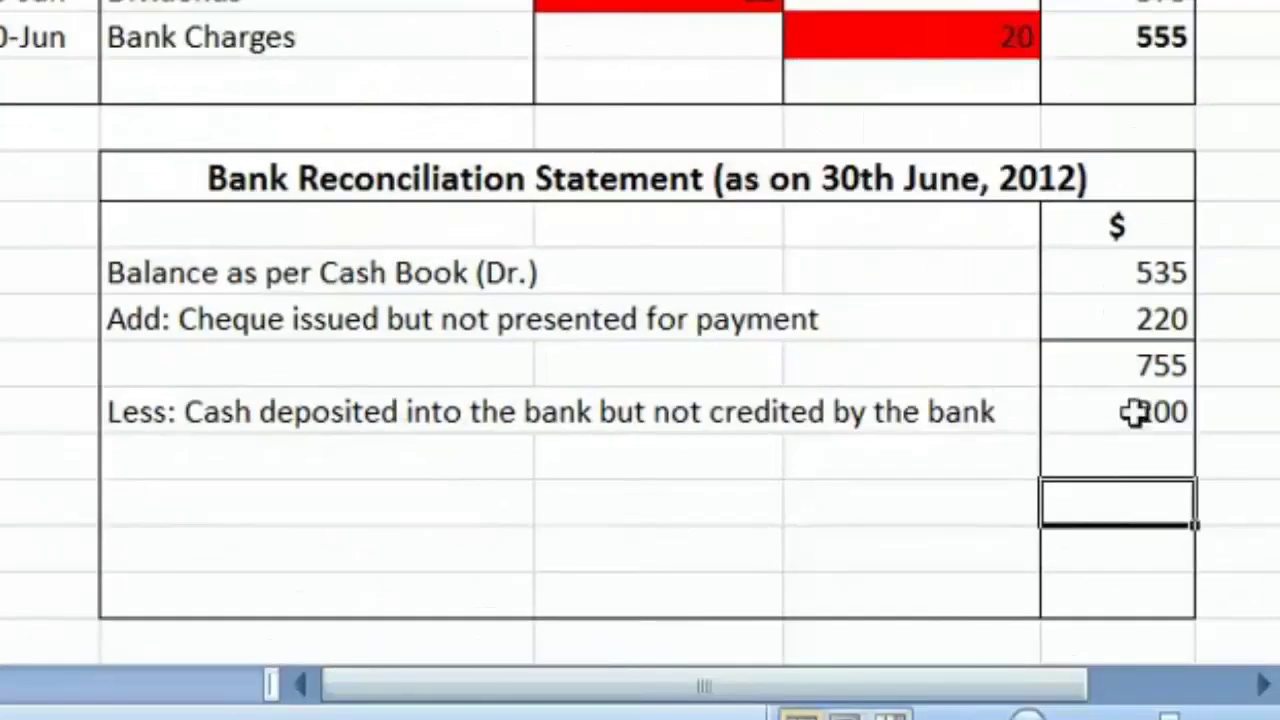
{"action": "left_click", "coordinate": [1133, 413]}
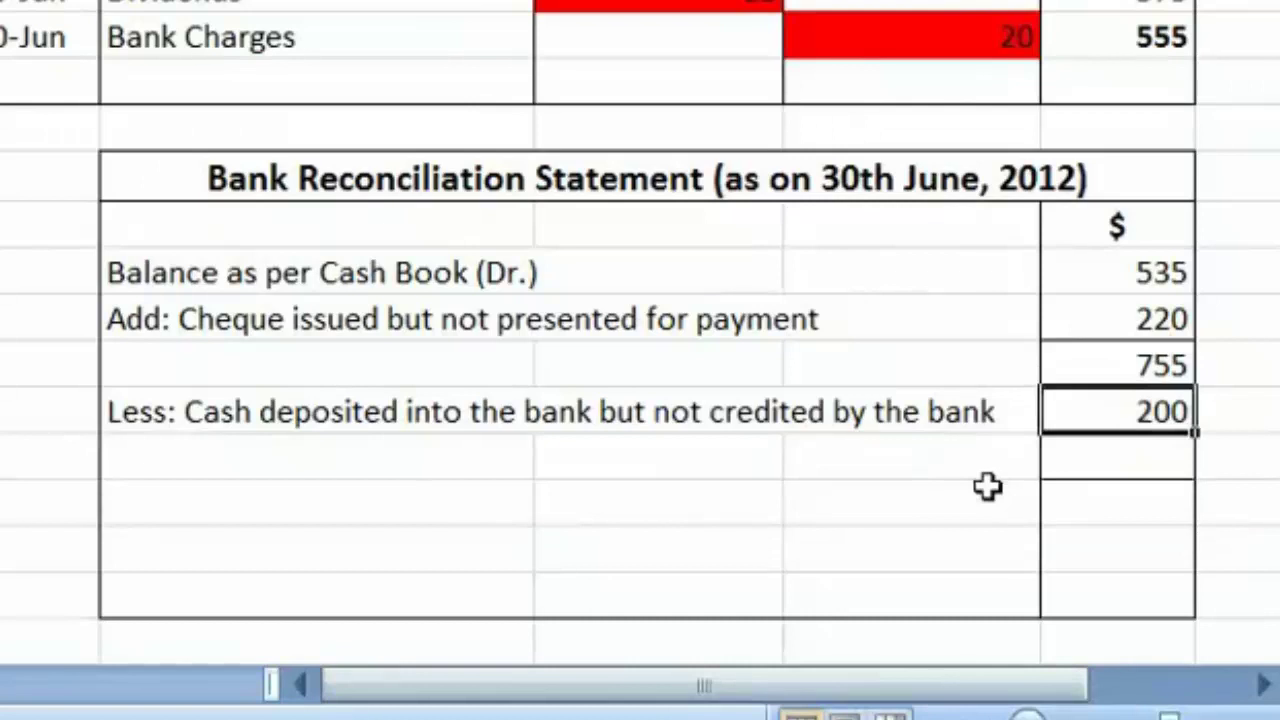
Enter the closing balance 555 in L20 of the reconciliation statement, below the deducted cash deposit.
{"action": "left_click", "coordinate": [1105, 512]}
{"action": "double_click", "coordinate": [1105, 512]}
{"action": "type", "text": "5555"}
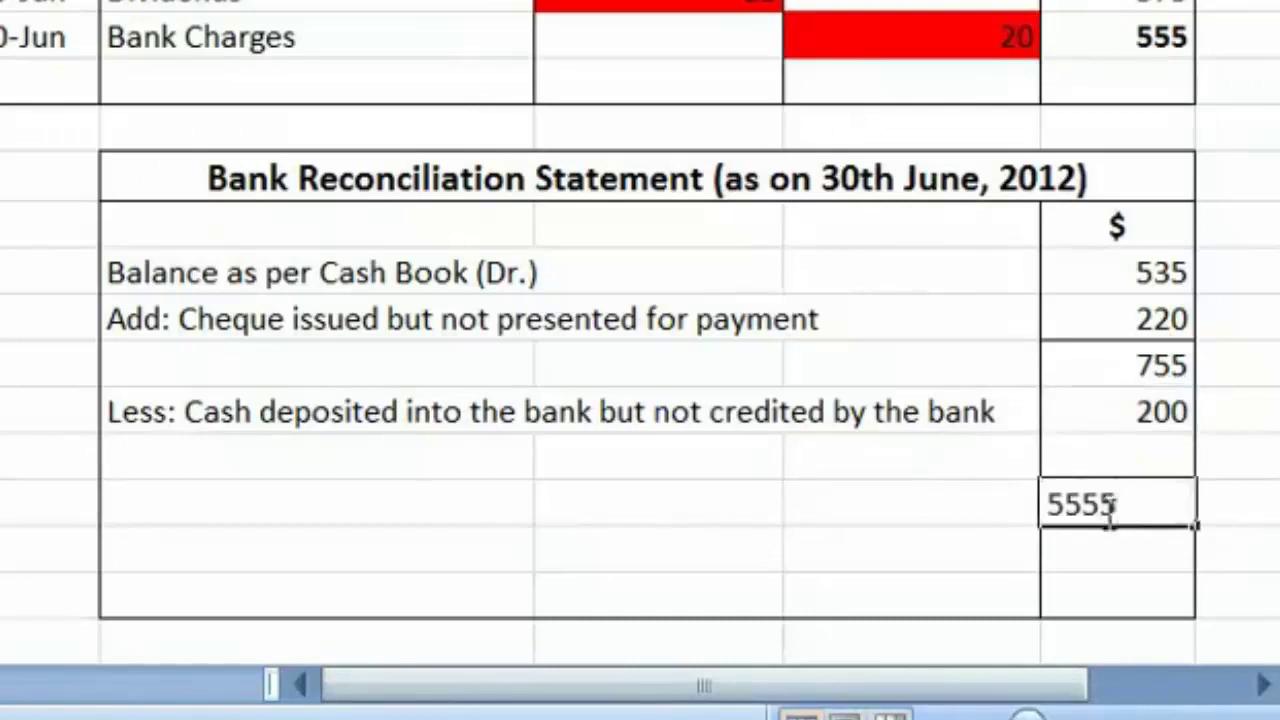
{"action": "key", "text": "BackSpace"}
{"action": "key", "text": "shift+Tab"}
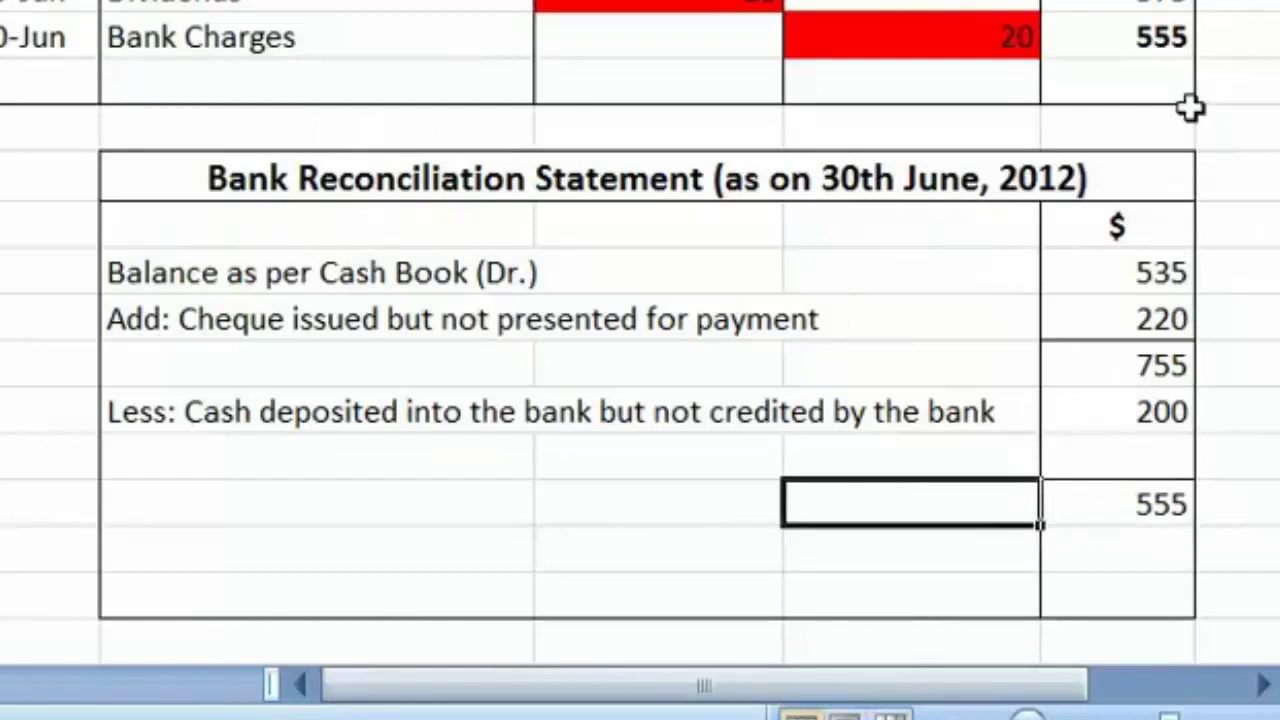
Label the closing balance in row 20 "Balance as per bank statement (cr.)" in I20.
{"action": "left_click", "coordinate": [271, 500]}
{"action": "type", "text": "Bala"}
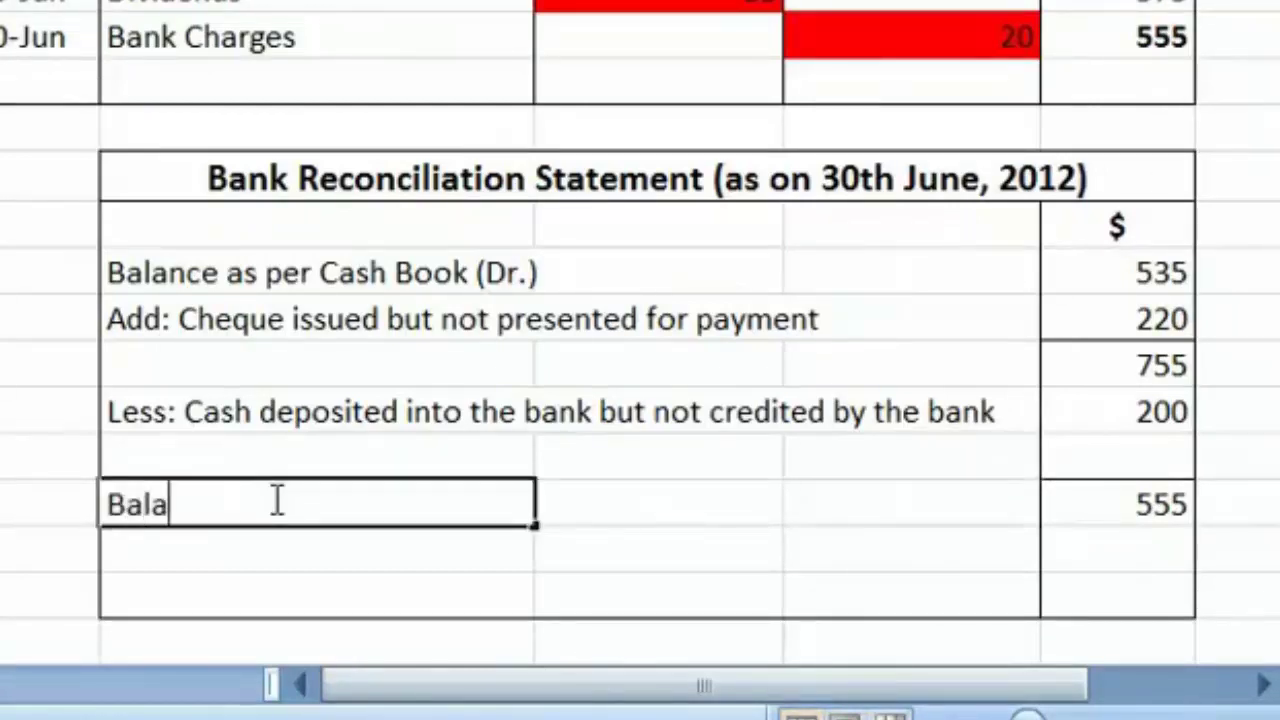
{"action": "type", "text": "nce as per "}
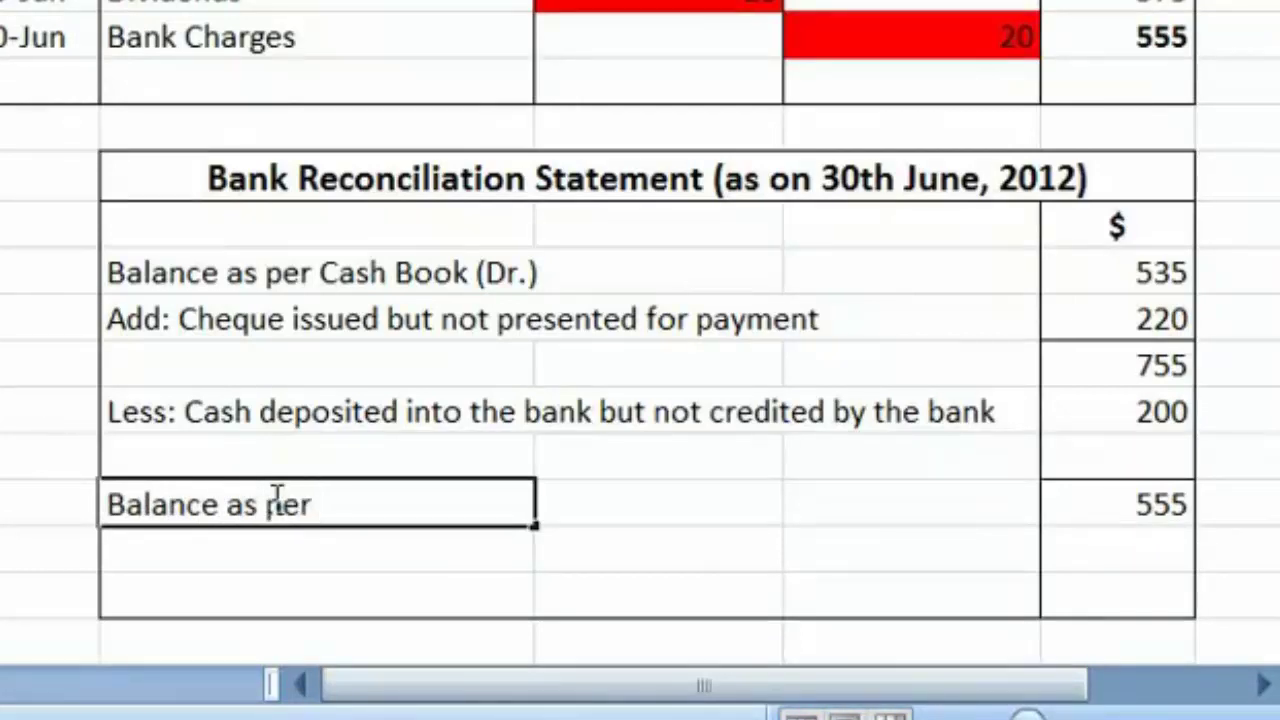
{"action": "type", "text": "bank stat"}
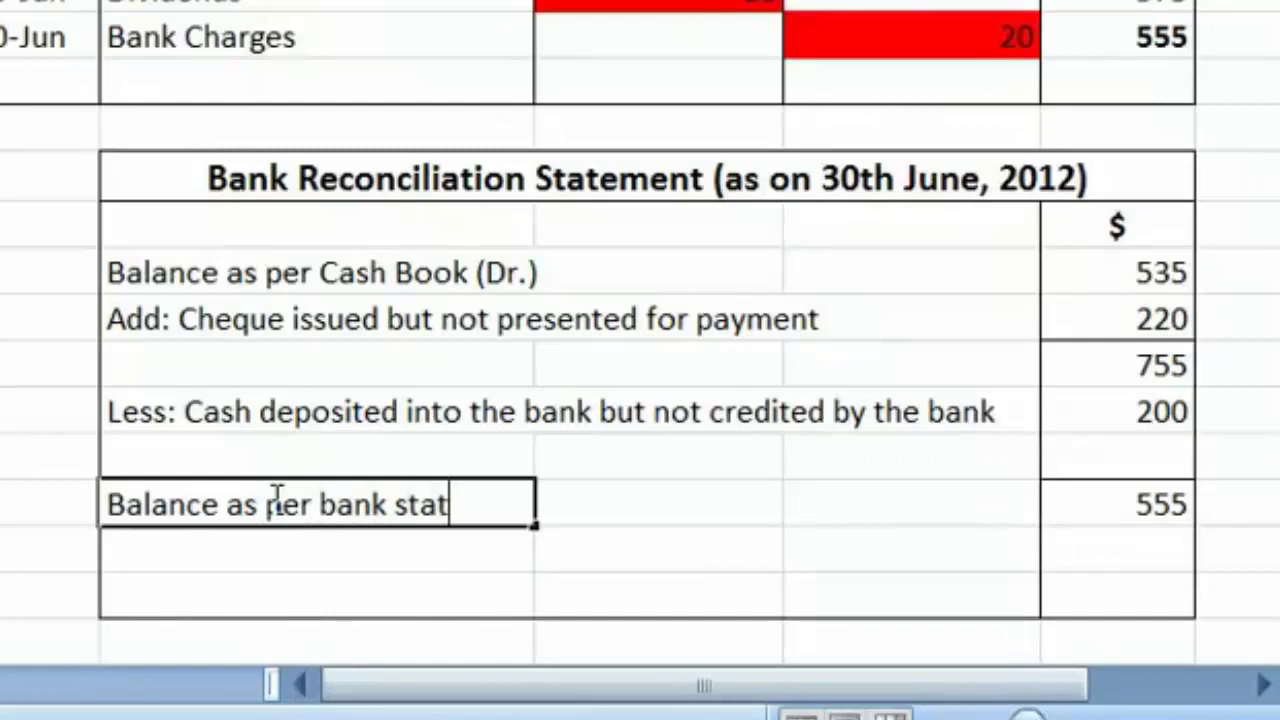
{"action": "type", "text": "emen"}
{"action": "type", "text": "(cr"}
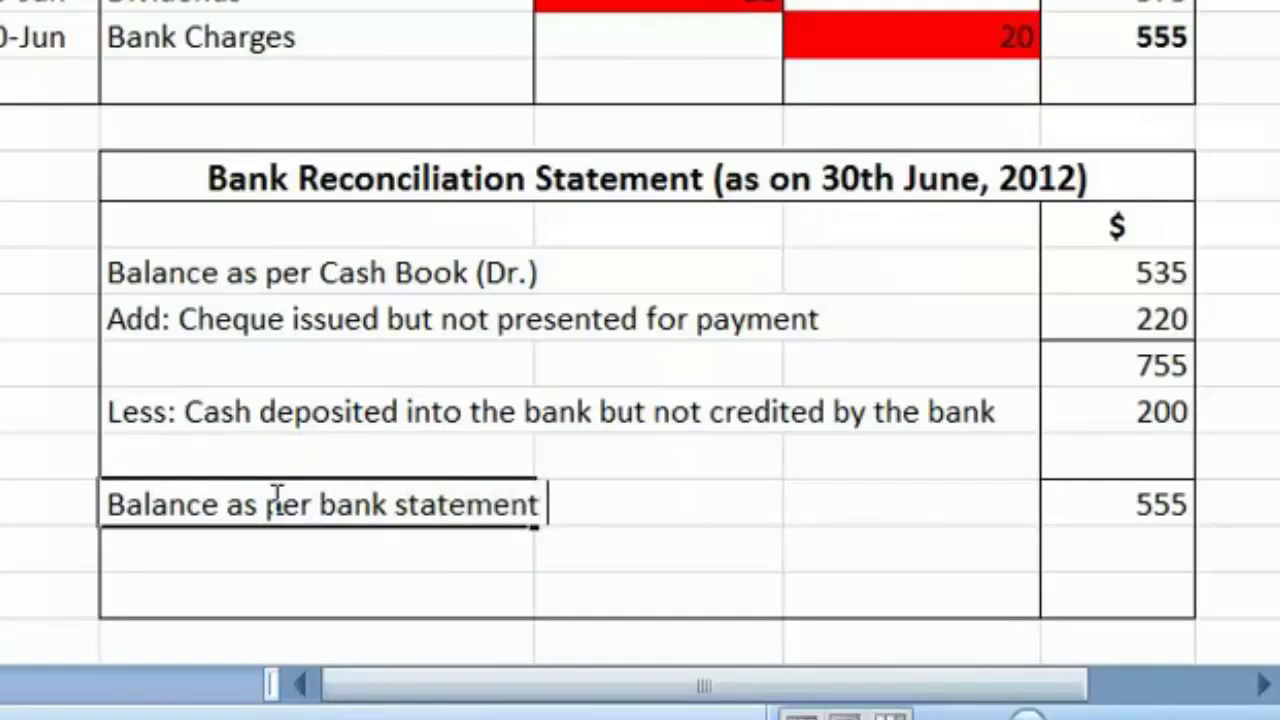
{"action": "type", "text": ".)"}
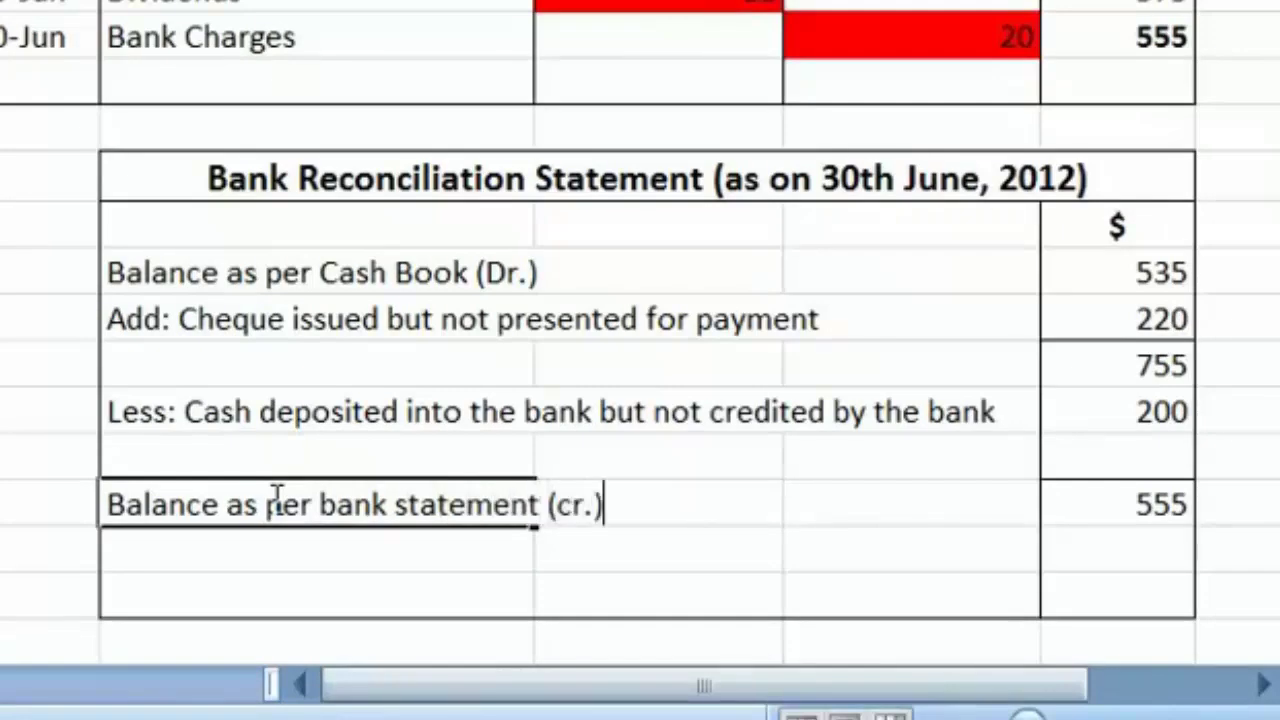
{"action": "key", "text": "Return"}
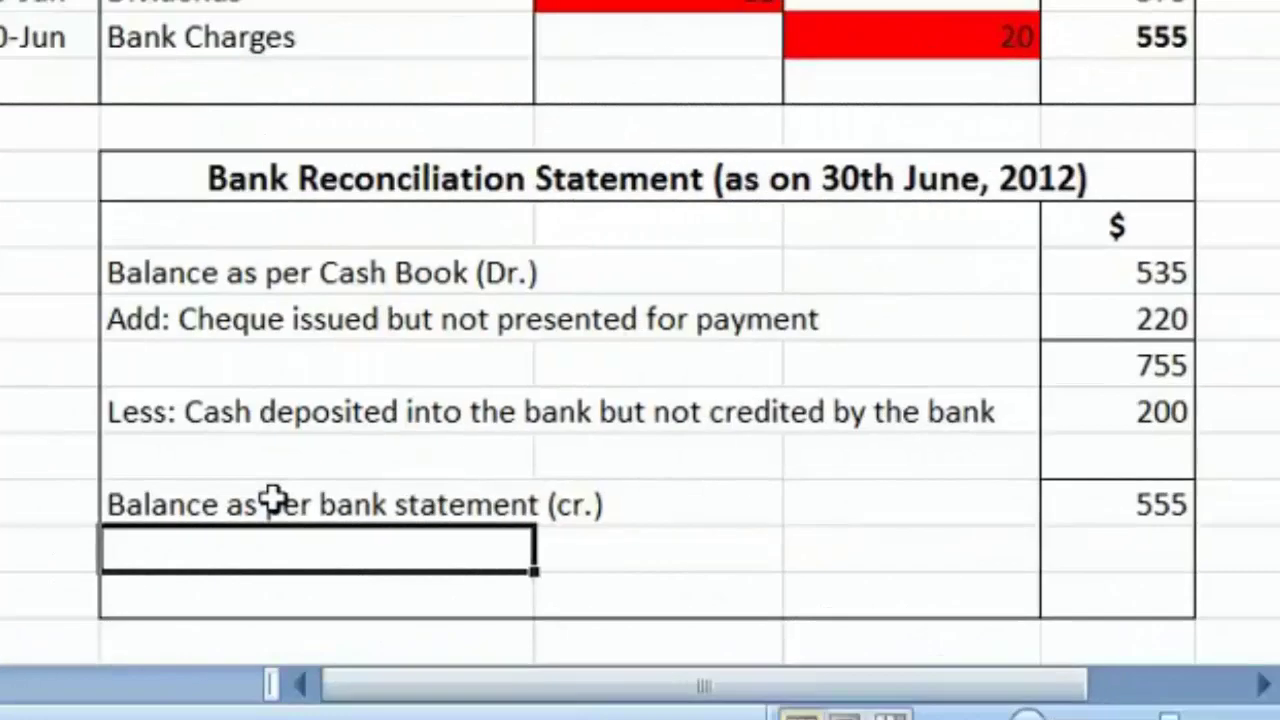
Review the bank reconciliation statement from its closing balance up to the title in row 13.
{"action": "key", "text": "Up"}
{"action": "key", "text": "Up"}
{"action": "key", "text": "Up"}
{"action": "key", "text": "Up"}
{"action": "key", "text": "Up"}
{"action": "key", "text": "Up"}
{"action": "key", "text": "Up"}
{"action": "key", "text": "Up"}
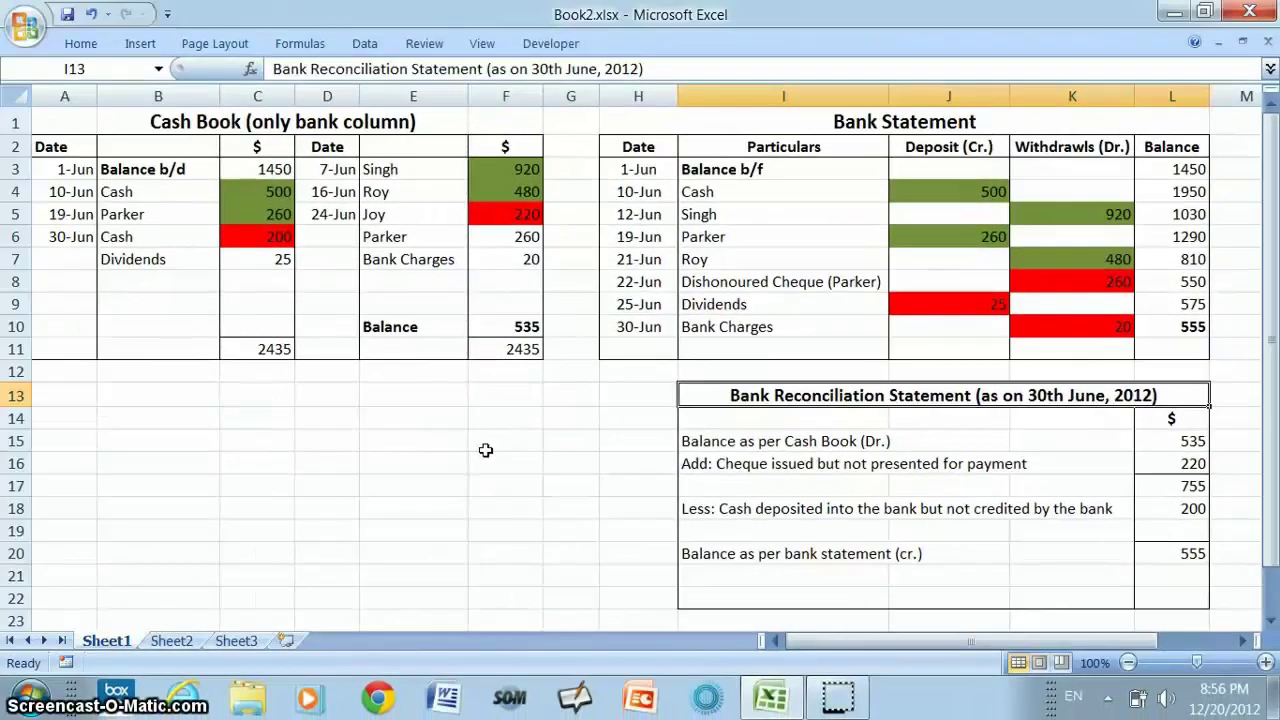
{"action": "left_click", "coordinate": [716, 441]}
{"action": "left_click", "coordinate": [744, 404]}
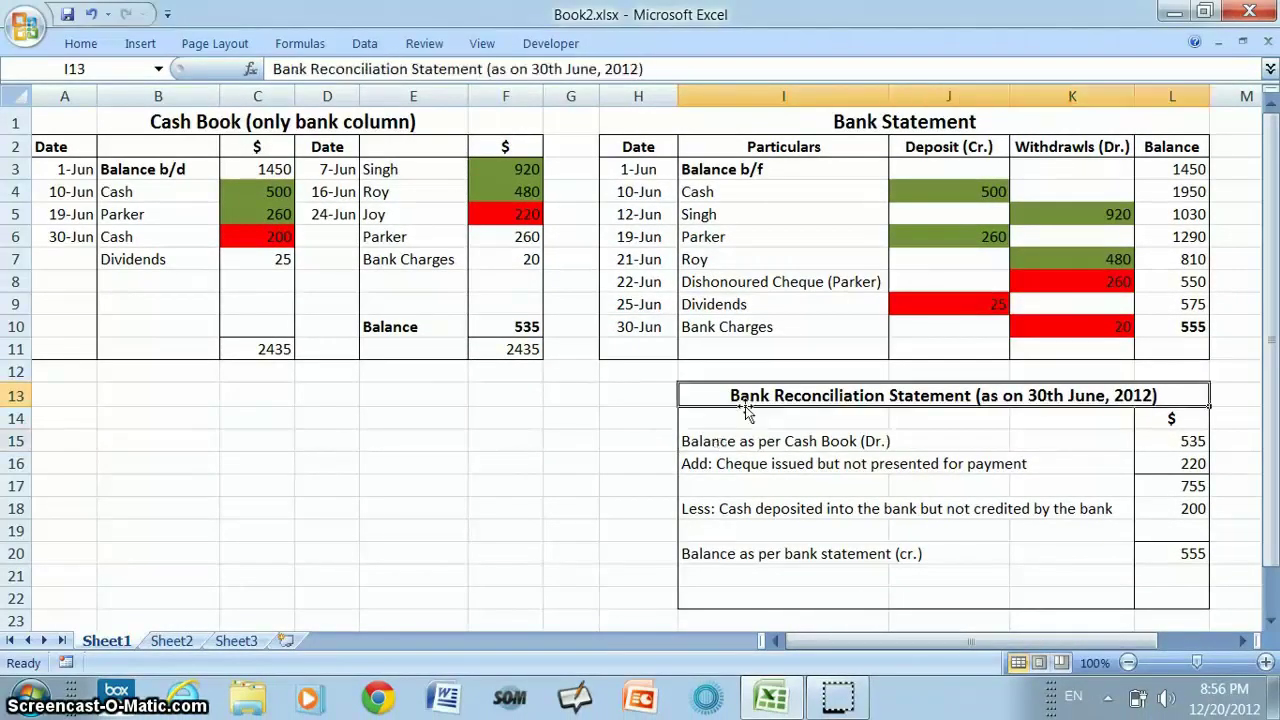